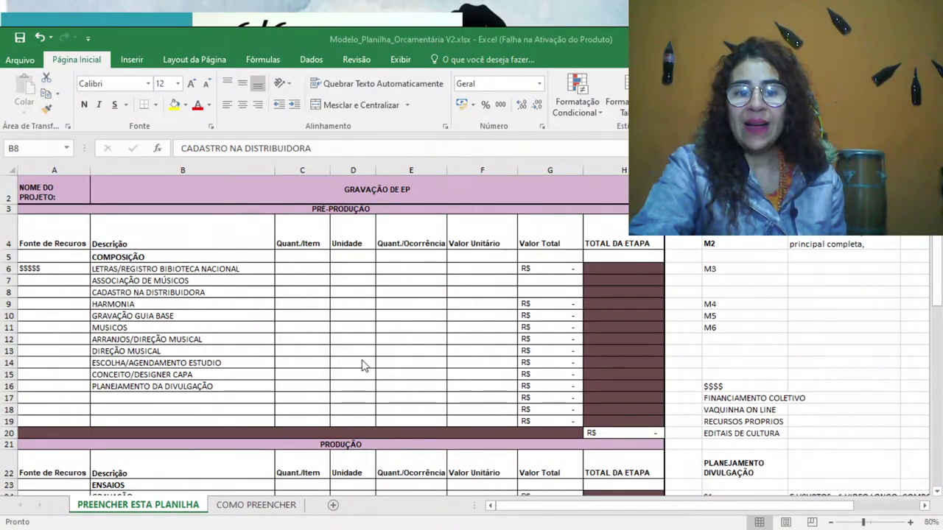
Step: Review the budget sheet's stages from PRÉ-PRODUÇÃO through PRODUÇÃO, DIVULGAÇÃO and ADMINISTRATIVO down to TOTAL DO PROJETO
click(334, 210)
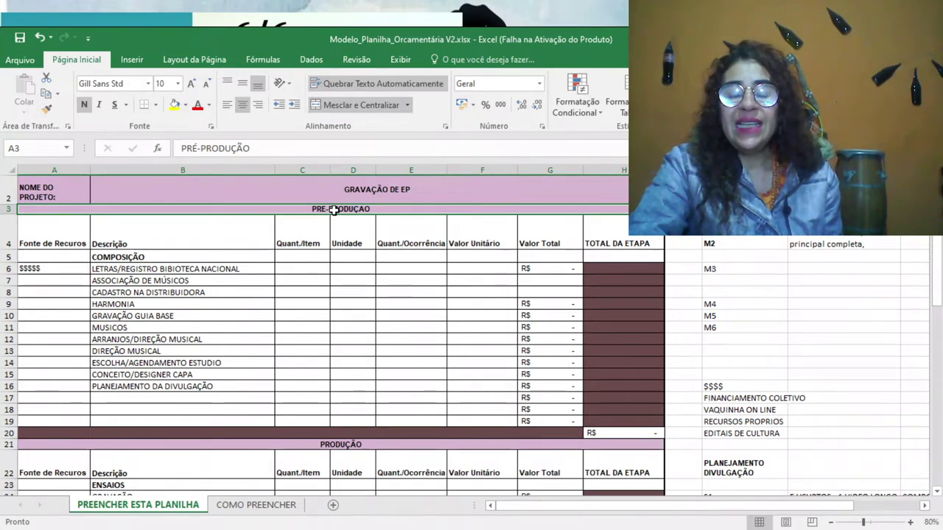
key(Down)
key(Down)
key(Down)
key(Down)
key(Down)
key(Down)
key(Down)
key(Down)
key(Down)
key(Down)
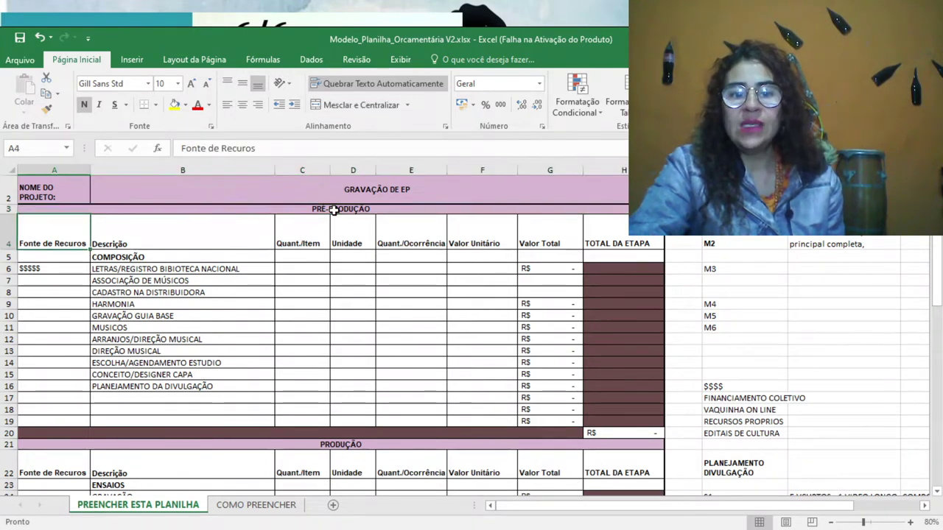
key(Down)
key(Down)
key(Down)
key(Down)
key(Down)
key(Down)
key(Down)
key(Down)
key(Down)
key(Down)
key(Down)
key(Down)
key(Down)
key(Down)
key(Down)
key(Down)
key(Down)
key(Down)
key(Down)
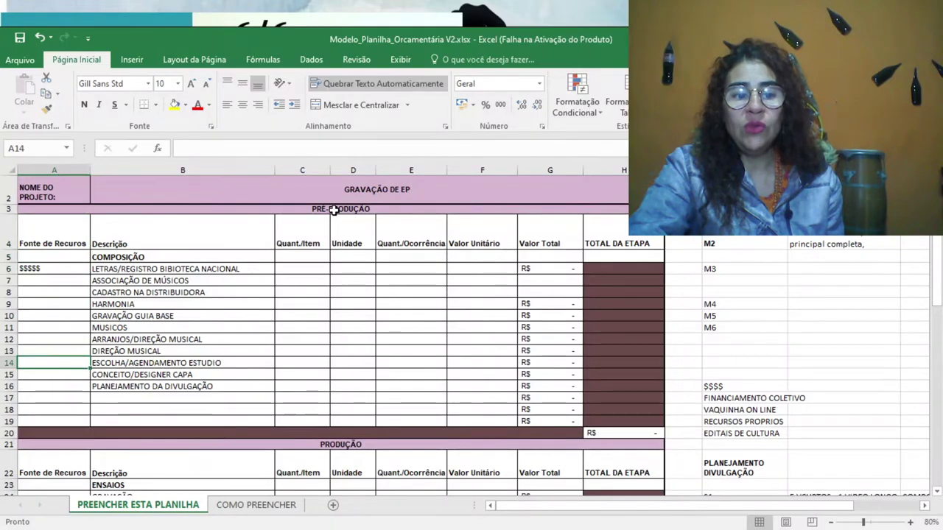
key(Down)
key(Down)
key(Down)
key(Down)
key(Down)
key(Down)
key(Down)
key(Down)
key(Down)
key(Down)
key(Down)
key(Down)
key(Down)
key(Down)
key(Down)
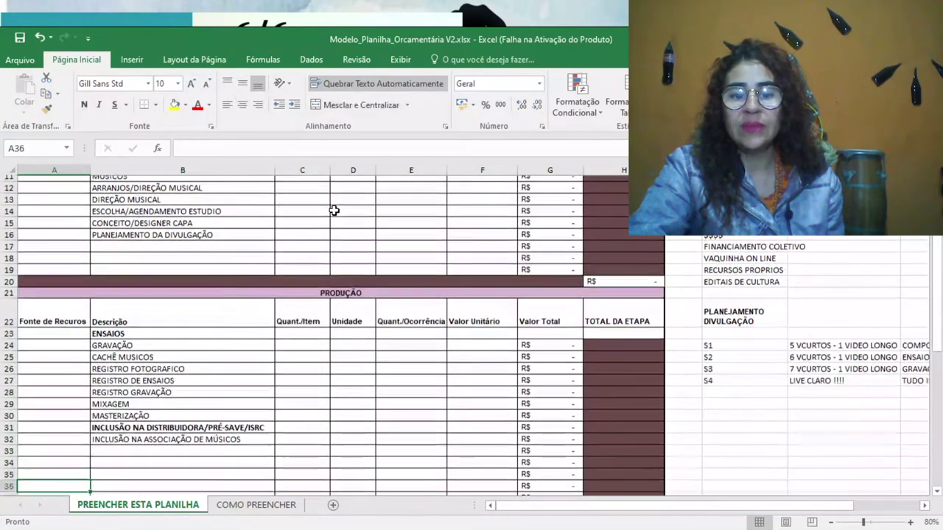
key(Down)
key(Down)
key(Down)
key(Down)
key(Down)
key(Down)
key(Down)
key(Down)
key(Down)
key(Down)
key(Down)
key(Down)
key(Down)
key(Down)
key(Down)
key(Down)
key(Down)
key(Down)
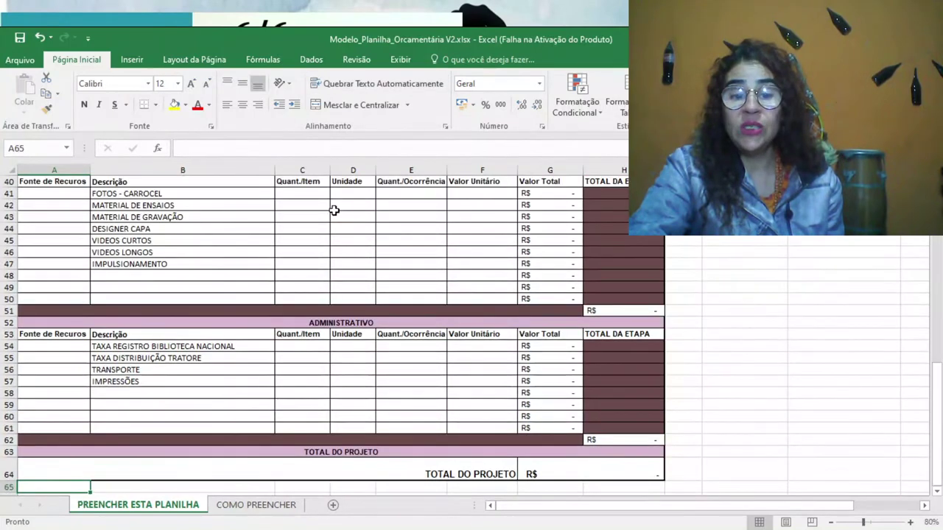
Step: Examine the ADMINISTRATIVO table's column headers one by one, from Fonte de Recuros to Valor Total
key(Up)
key(Up)
key(Up)
key(Up)
key(Up)
key(Up)
key(Up)
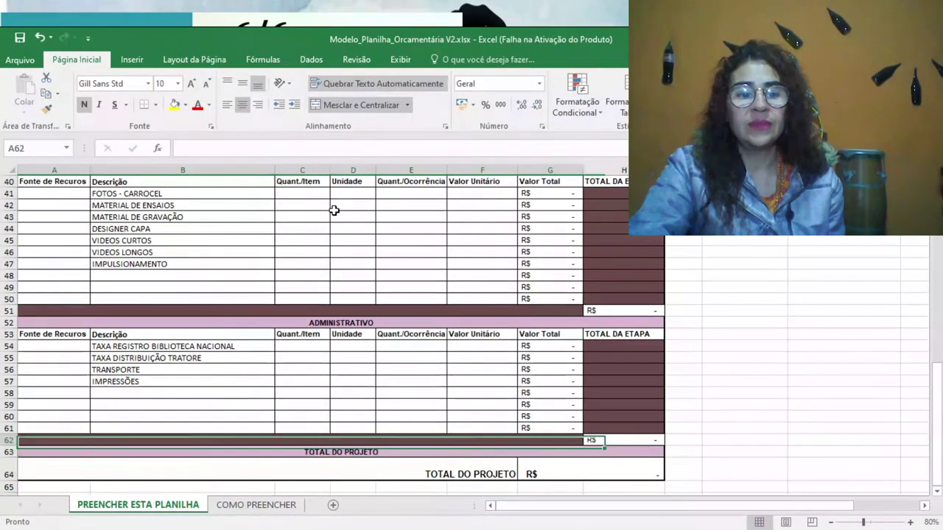
key(Up)
key(Up)
key(Up)
key(Up)
key(Up)
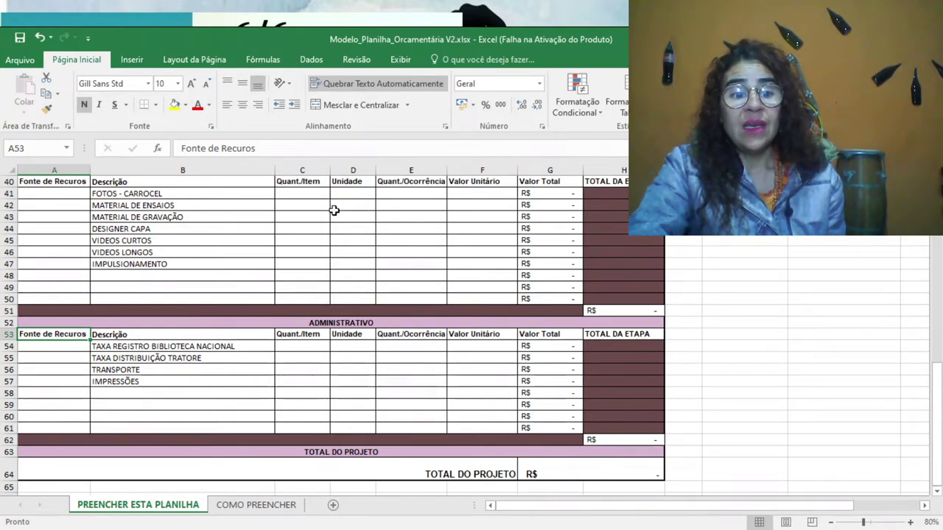
key(Right)
key(Right)
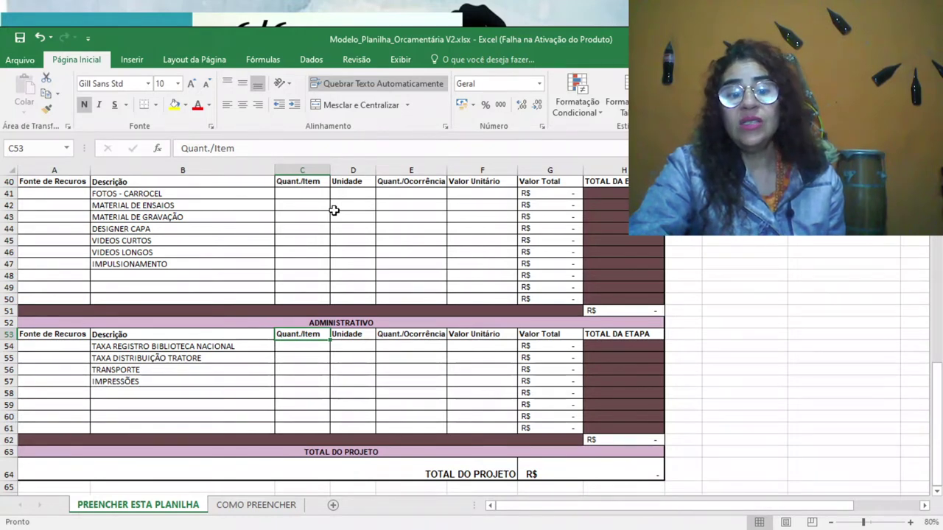
key(Right)
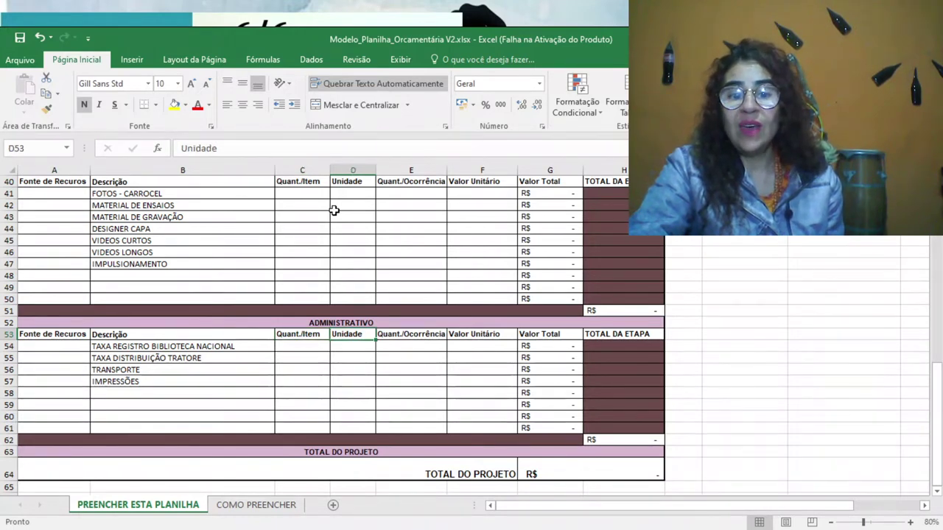
key(Right)
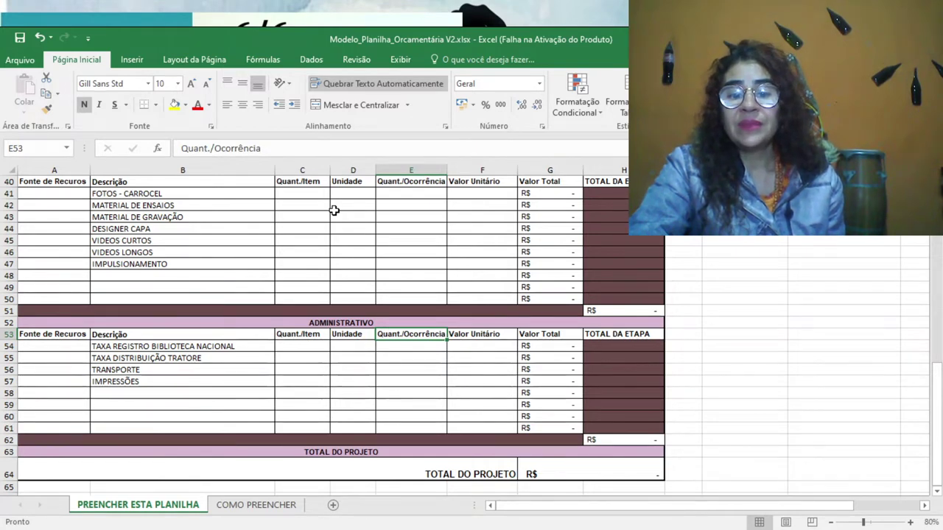
key(Right)
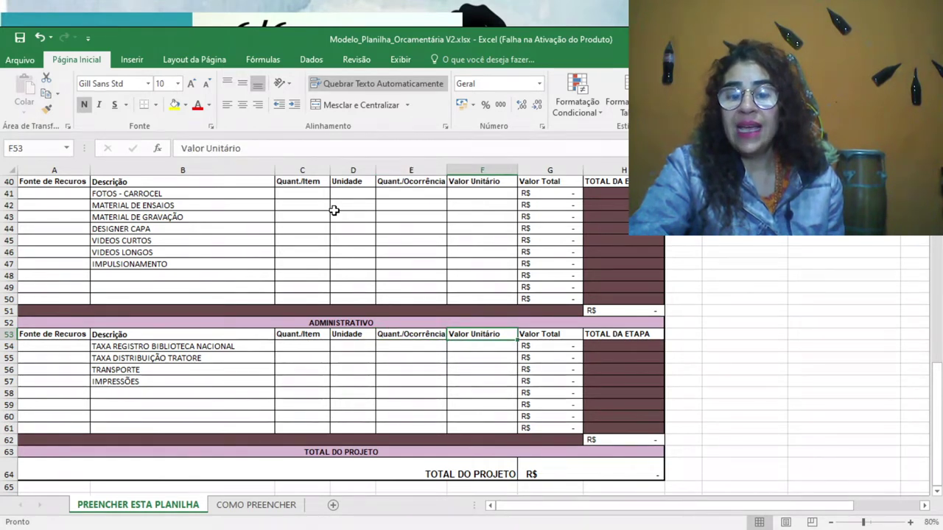
key(Right)
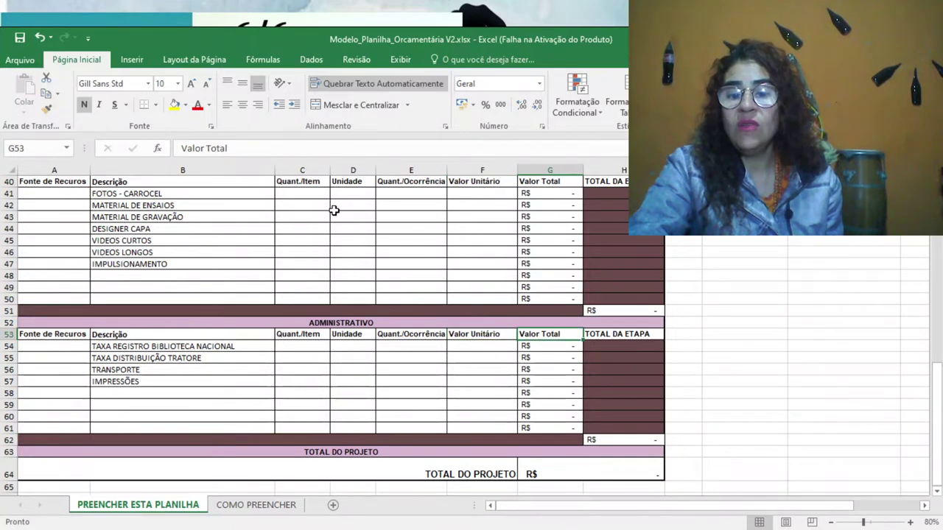
Step: Inspect the Valor Total formula of the TAXA REGISTRO BIBLIOTECA NACIONAL row and its Valor Unitário and Quant./Ocorrência cells
key(Down)
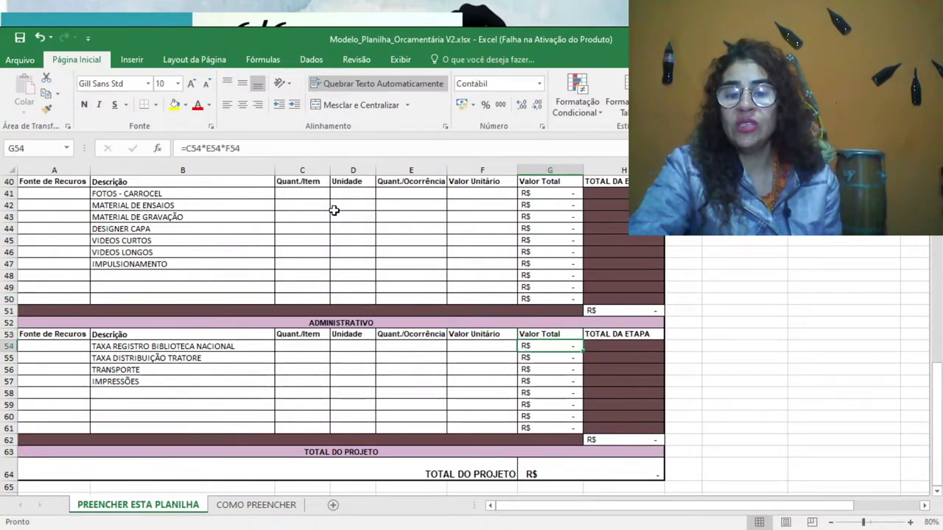
key(Left)
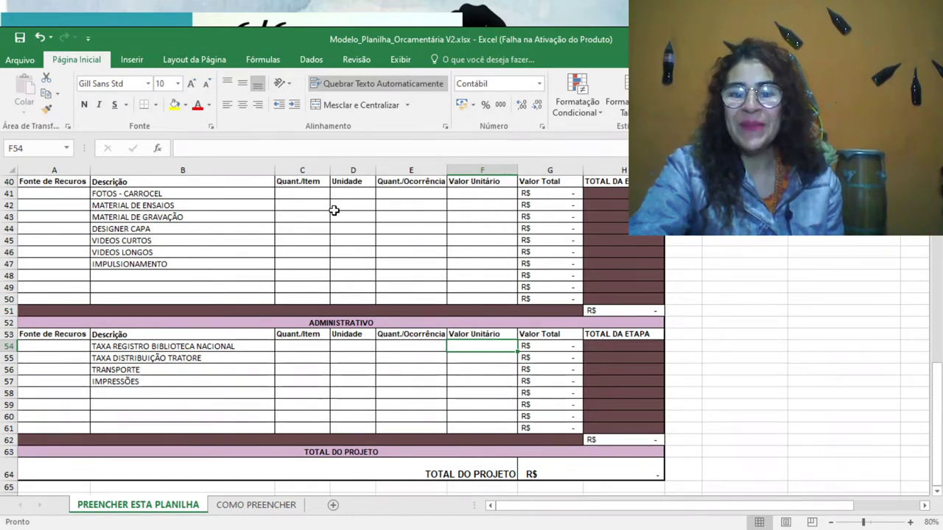
key(Left)
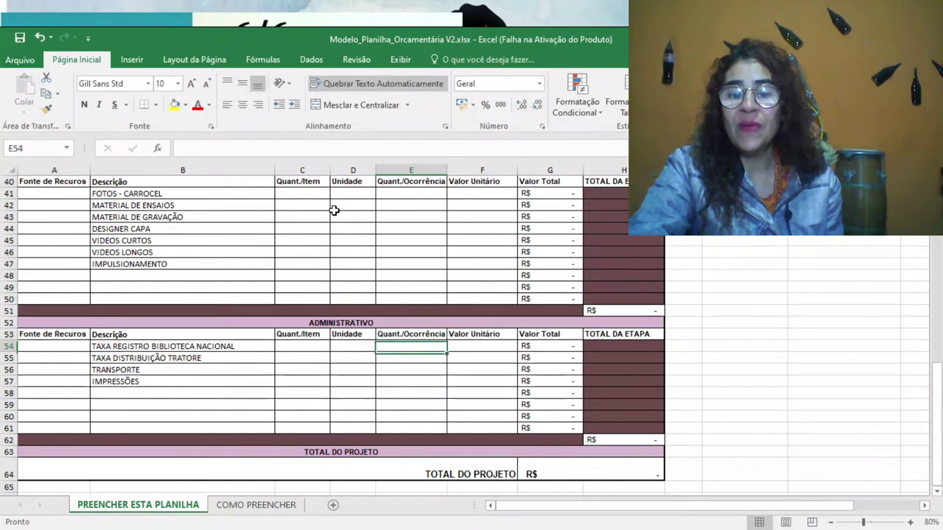
key(Right)
key(Right)
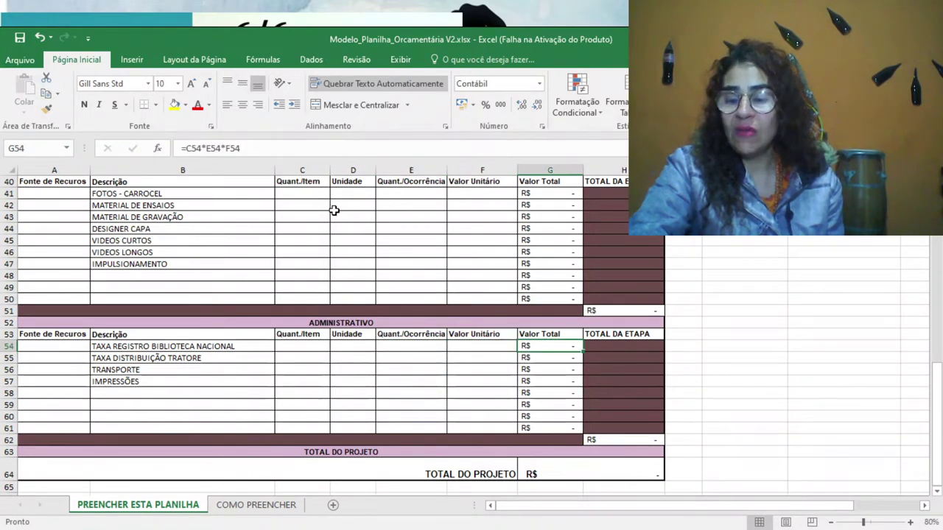
Step: Look through the Valor Total column back up through every stage to the project name row
key(Up)
key(Up)
key(Up)
key(Up)
key(Up)
key(Up)
key(Up)
key(Up)
key(Up)
key(Up)
key(Up)
key(Up)
key(Up)
key(Up)
key(Up)
key(Up)
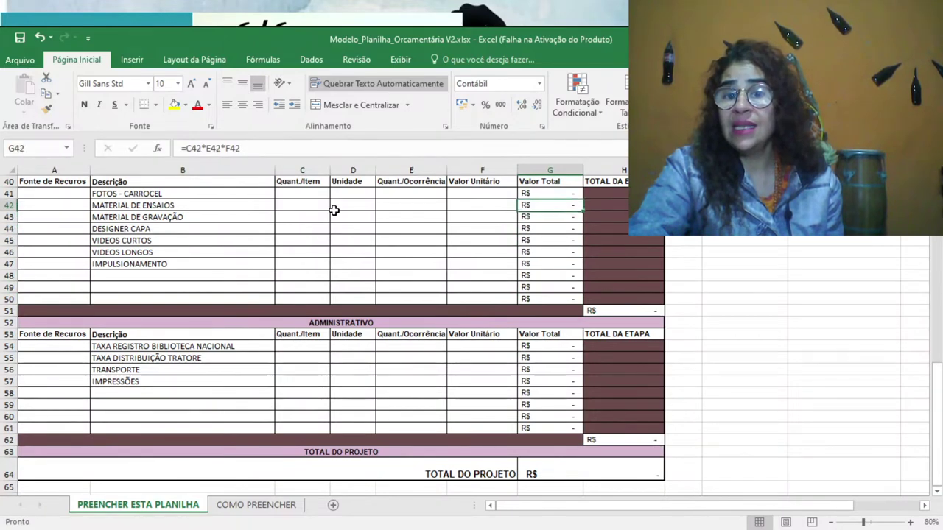
key(Up)
key(Up)
key(Up)
key(Up)
key(Up)
key(Up)
key(Up)
key(Up)
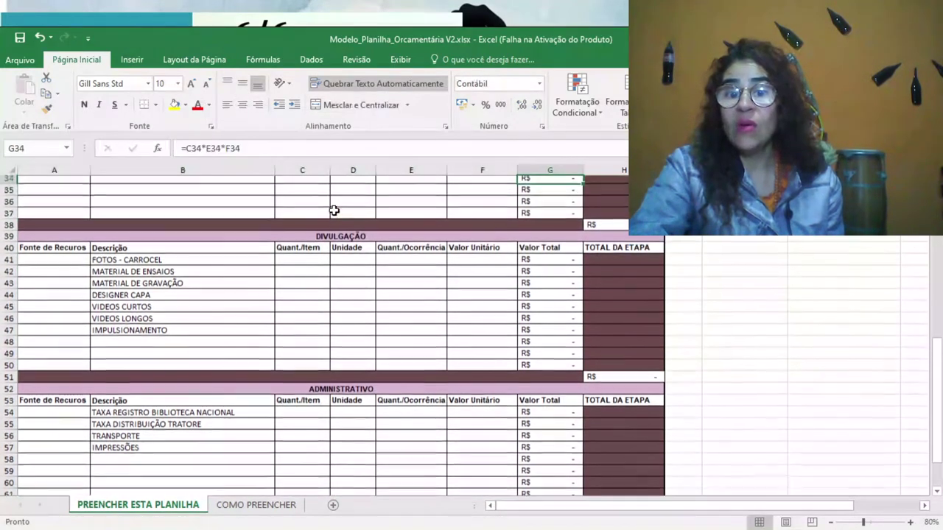
key(Up)
key(Up)
key(Up)
key(Up)
key(Up)
key(Up)
key(Up)
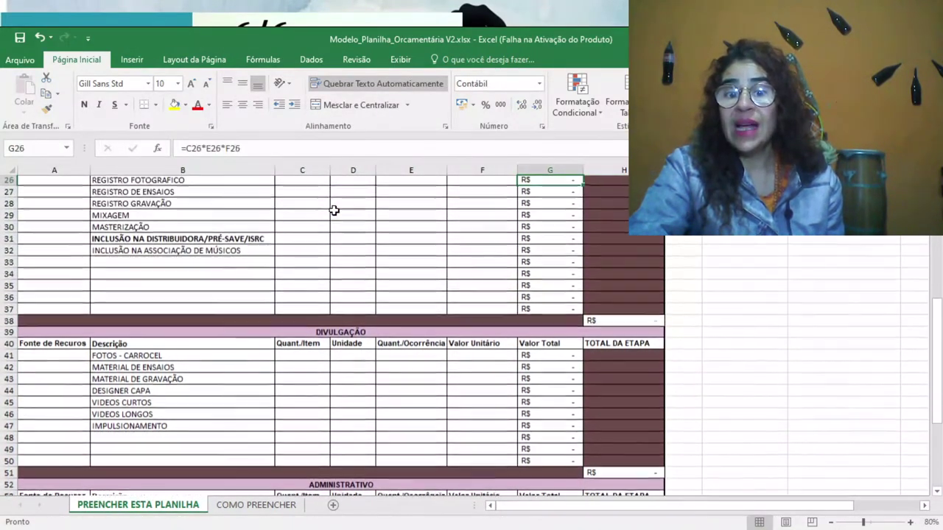
key(Up)
key(Up)
key(Up)
key(Up)
key(Up)
key(Up)
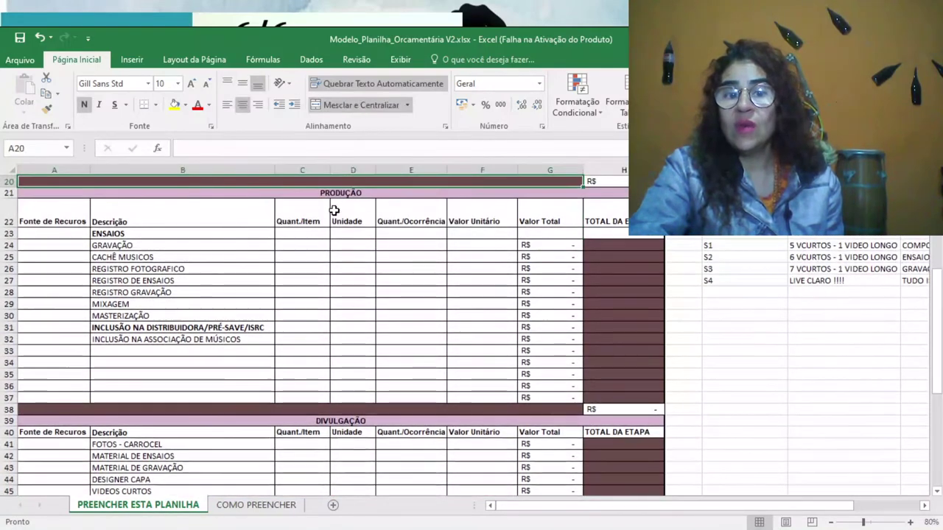
key(Up)
key(Up)
key(Up)
key(Up)
key(Up)
key(Up)
key(Up)
key(Up)
key(Up)
key(Up)
key(Up)
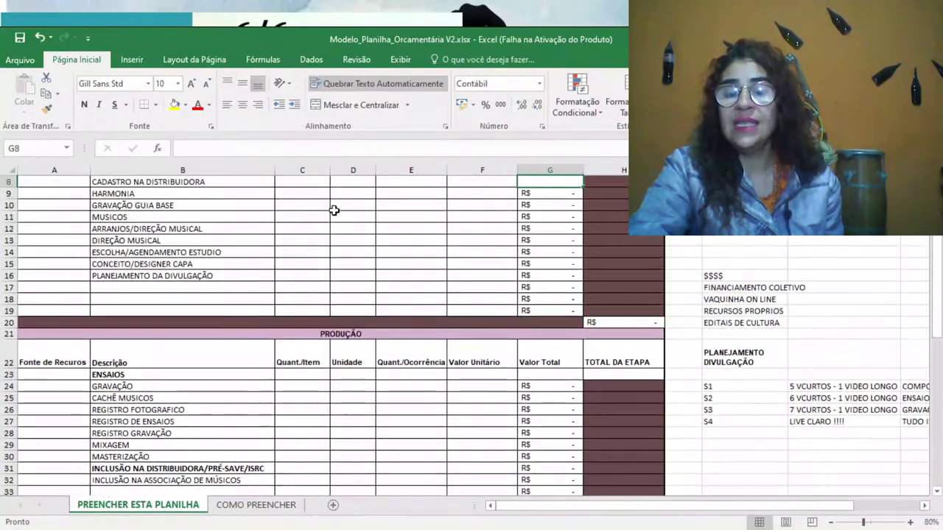
key(Up)
key(Up)
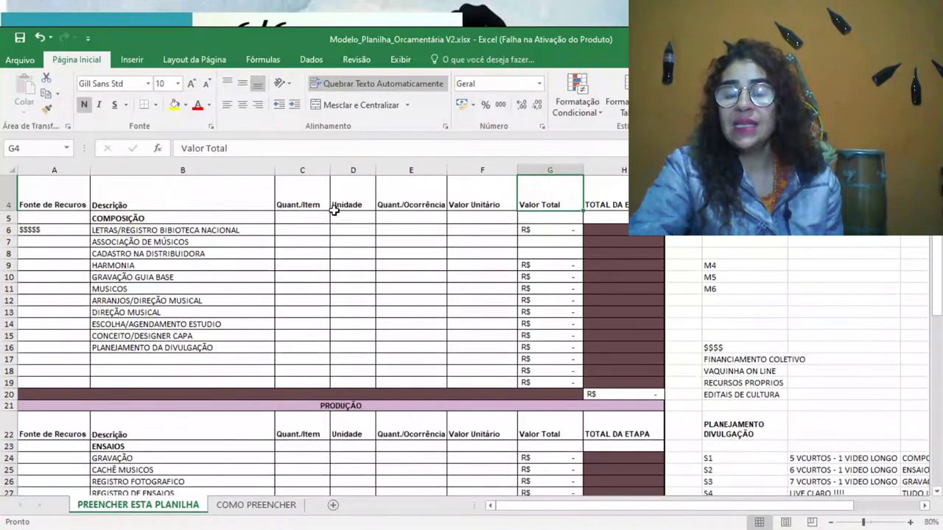
key(Up)
key(Up)
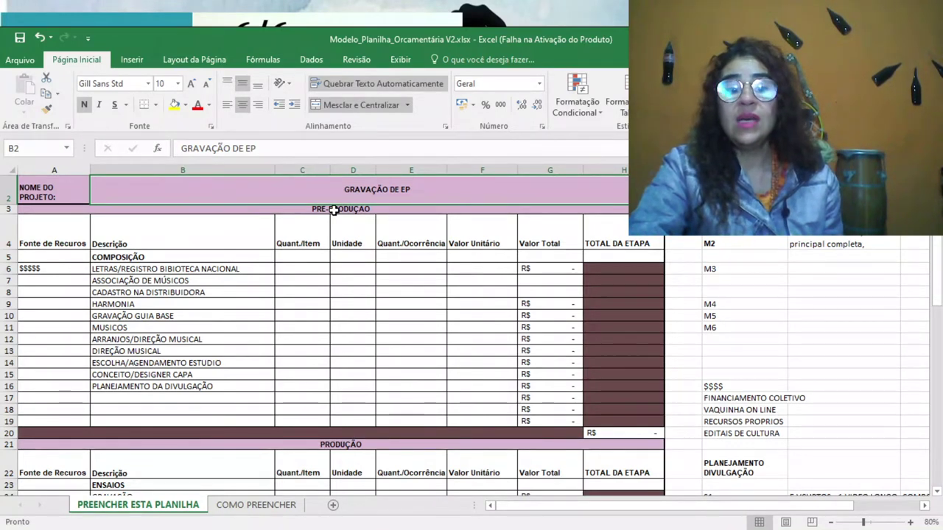
Step: Examine the Valor Total column of the PRÉ-PRODUÇÃO stage down to the MUSICOS row
key(Down)
key(Down)
key(Right)
key(Right)
key(Right)
key(Right)
key(Right)
key(Down)
key(Down)
key(Down)
key(Down)
key(Down)
key(Down)
key(Down)
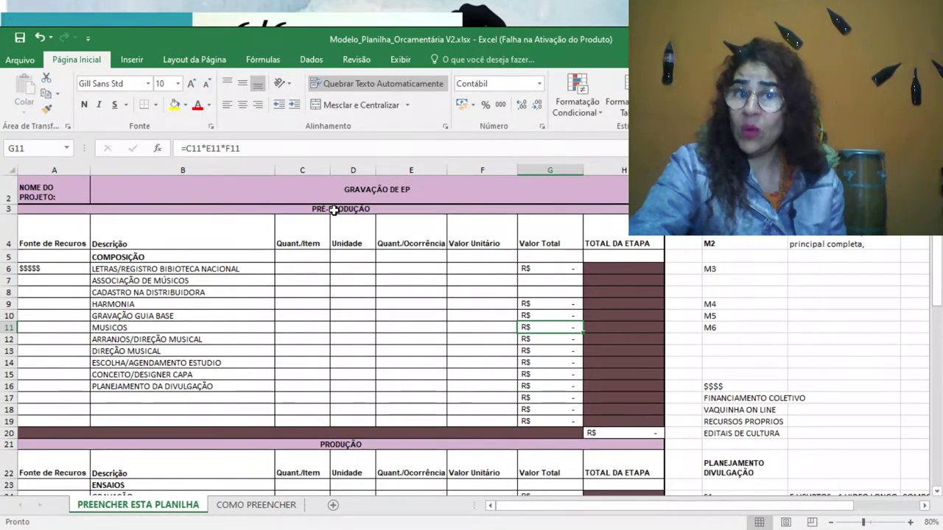
Step: Go to the Fonte de Recuros cell of the DIREÇÃO MUSICAL row in the PRÉ-PRODUÇÃO stage
key(Left)
key(Left)
key(Left)
key(Left)
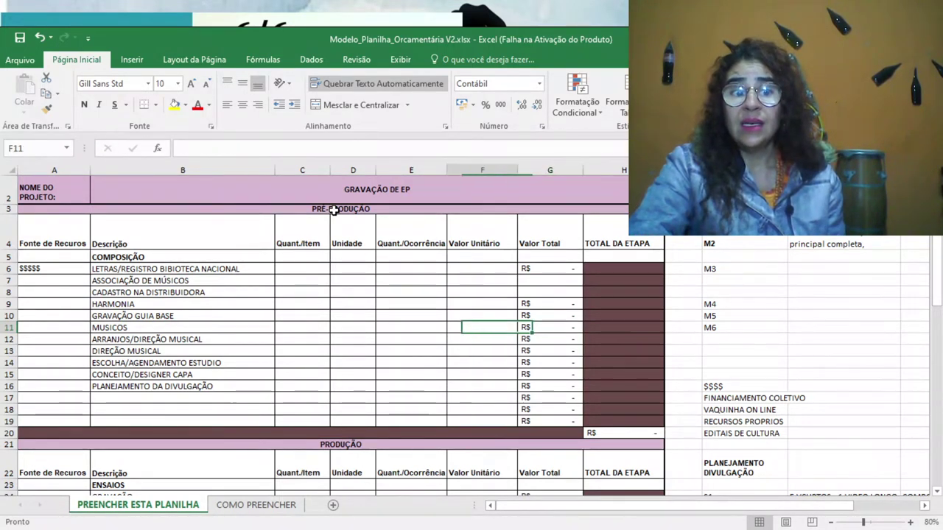
key(Left)
key(Left)
key(Down)
key(Down)
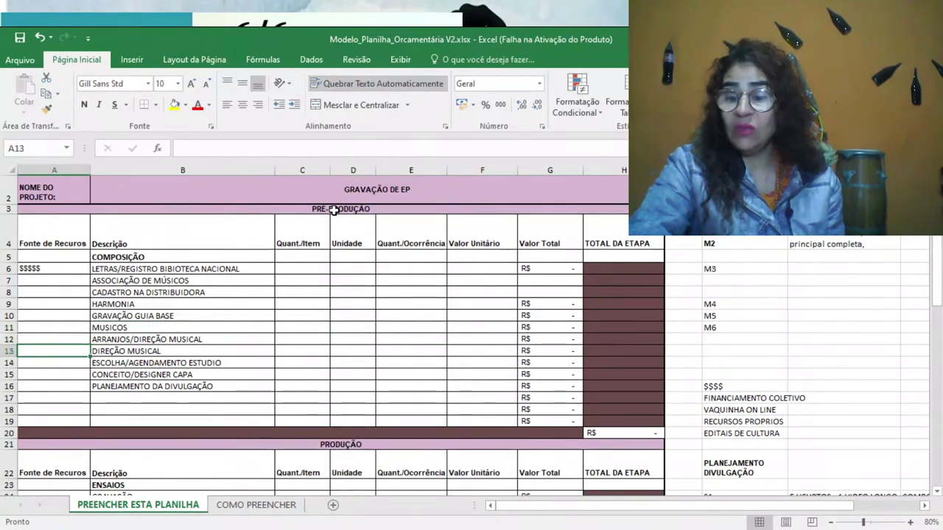
Step: Go up the Descrição column of the PRÉ-PRODUÇÃO stage to the COMPOSIÇÃO heading
key(Right)
key(Up)
key(Up)
key(Up)
key(Up)
key(Up)
key(Up)
key(Up)
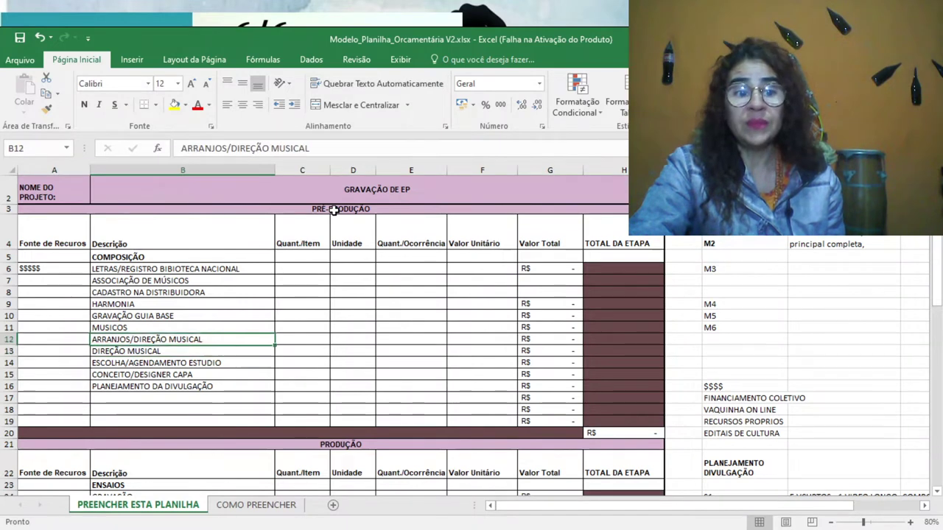
key(Up)
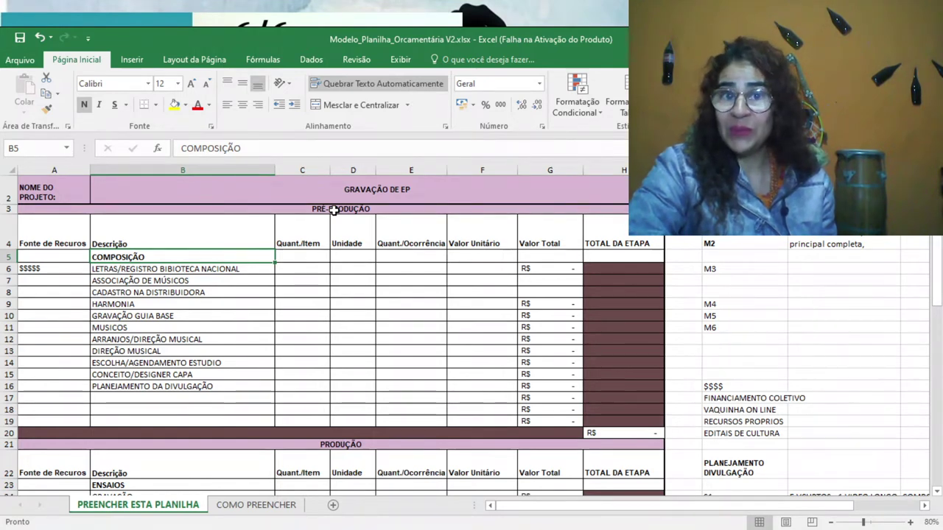
key(Up)
key(Down)
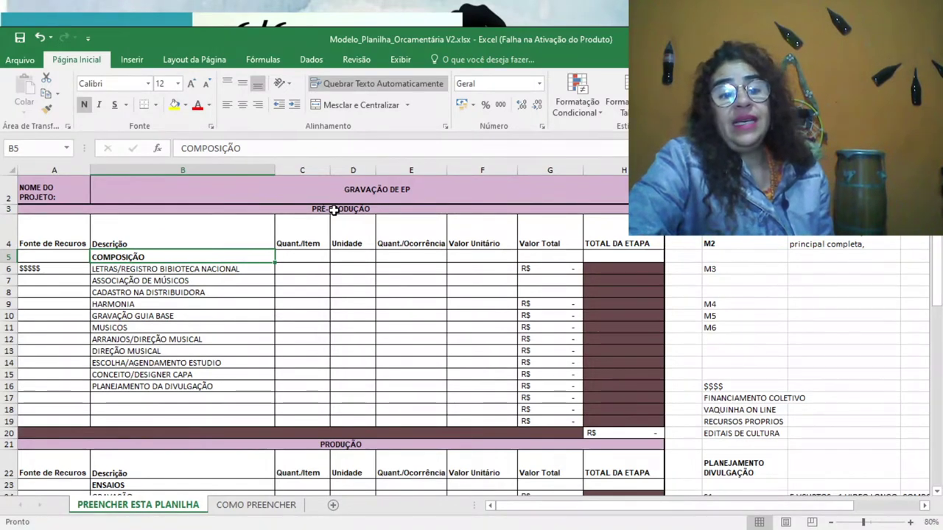
Step: Review the composition registration items in the Descrição column from LETRAS/REGISTRO BIBIOTECA NACIONAL to CADASTRO NA DISTRIBUIDORA
key(Down)
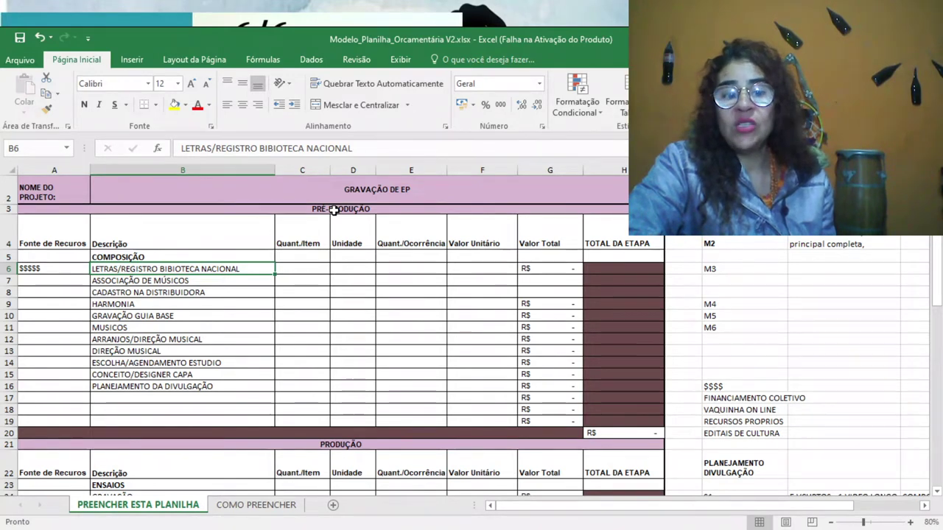
key(Down)
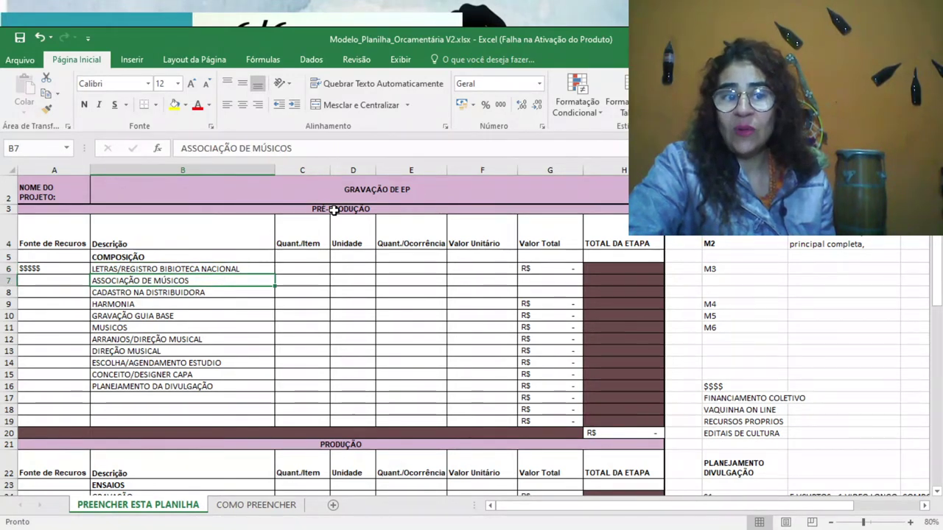
key(Up)
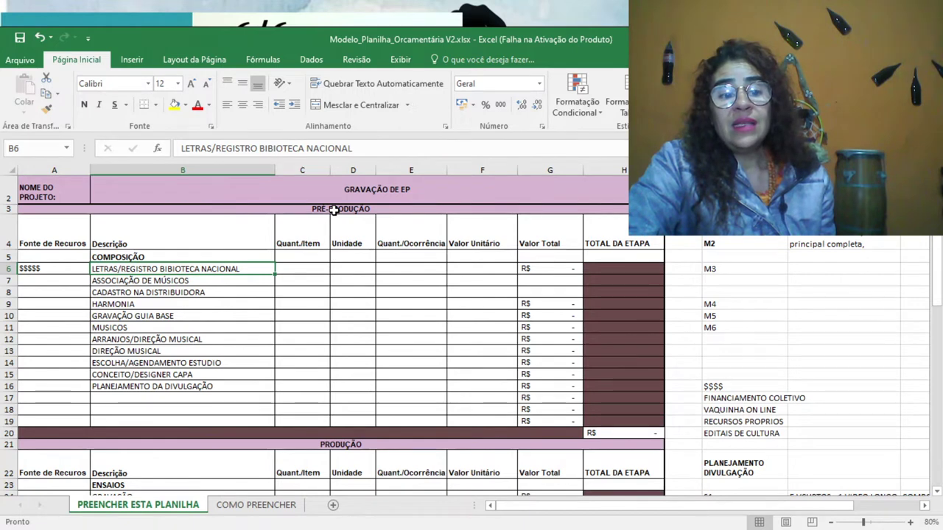
key(Down)
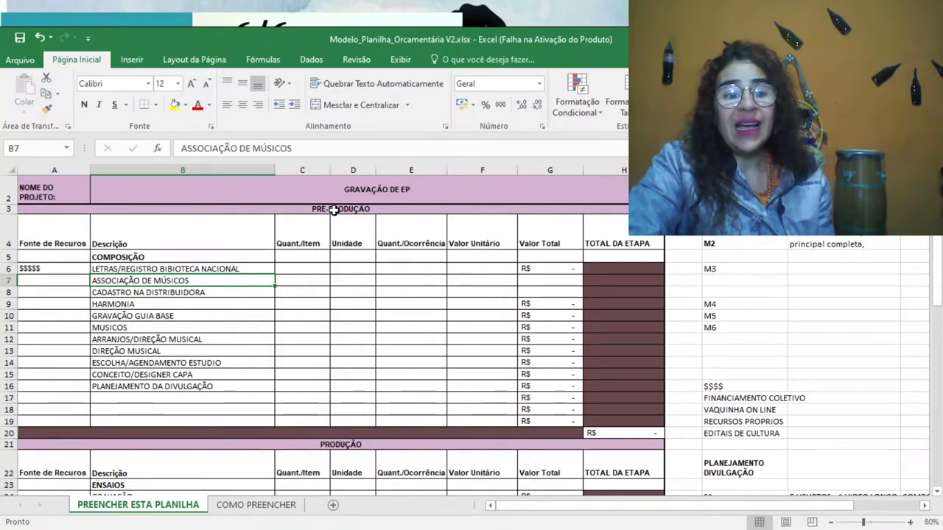
key(Down)
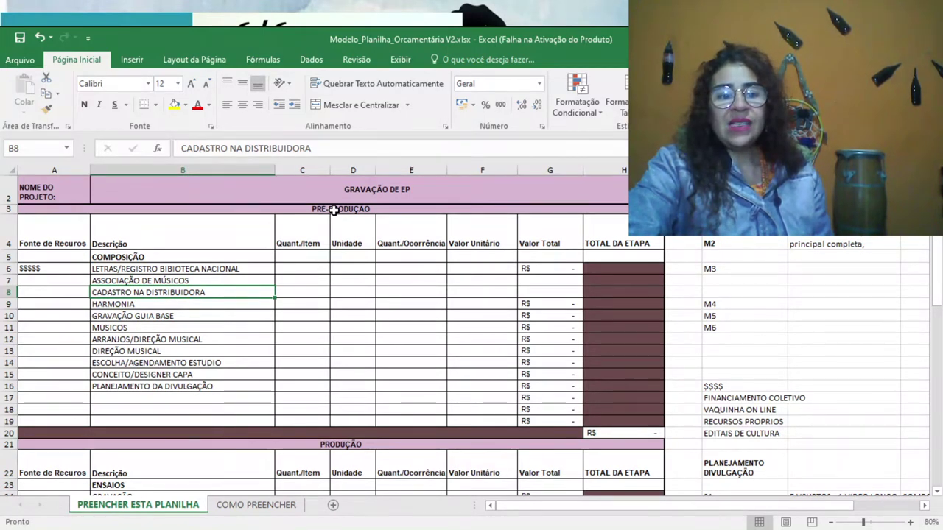
key(Up)
key(Down)
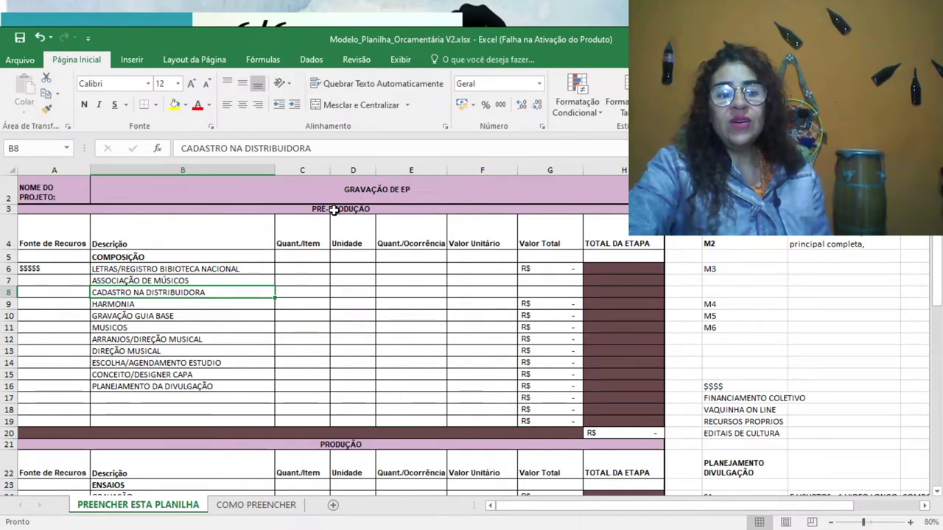
Step: Review the musical preparation items of the PRÉ-PRODUÇÃO stage one by one, from HARMONIA to DIREÇÃO MUSICAL
key(Down)
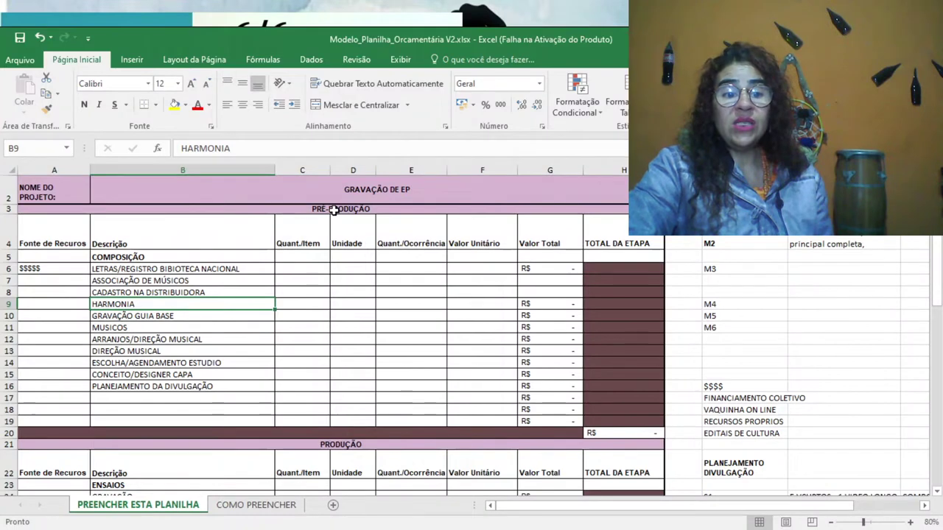
key(Down)
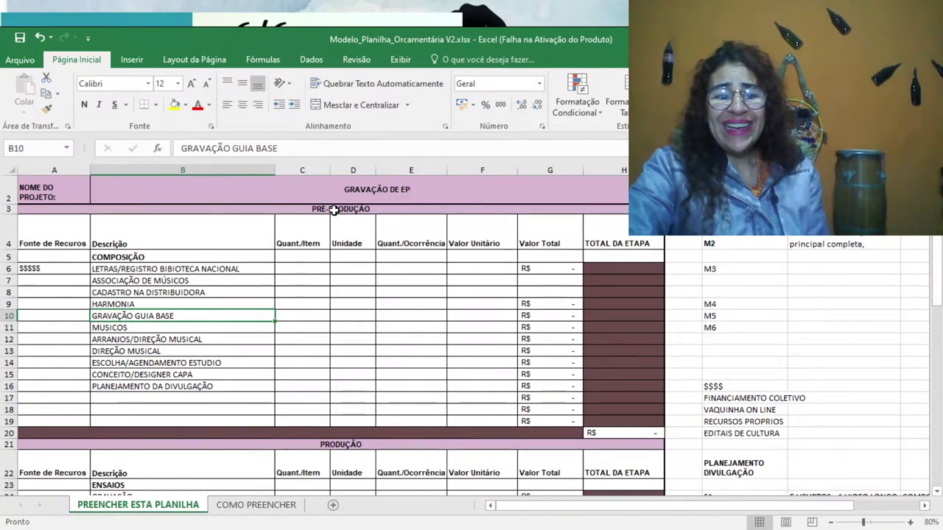
key(Down)
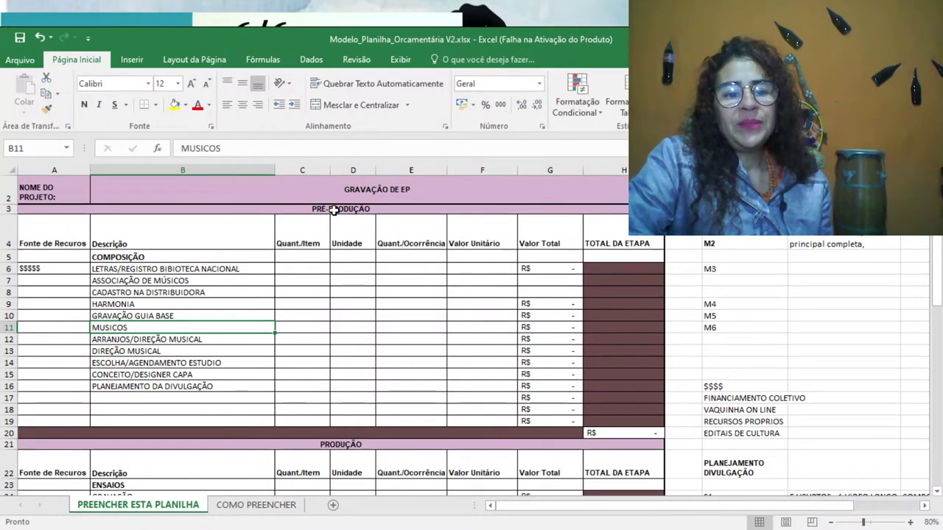
key(Down)
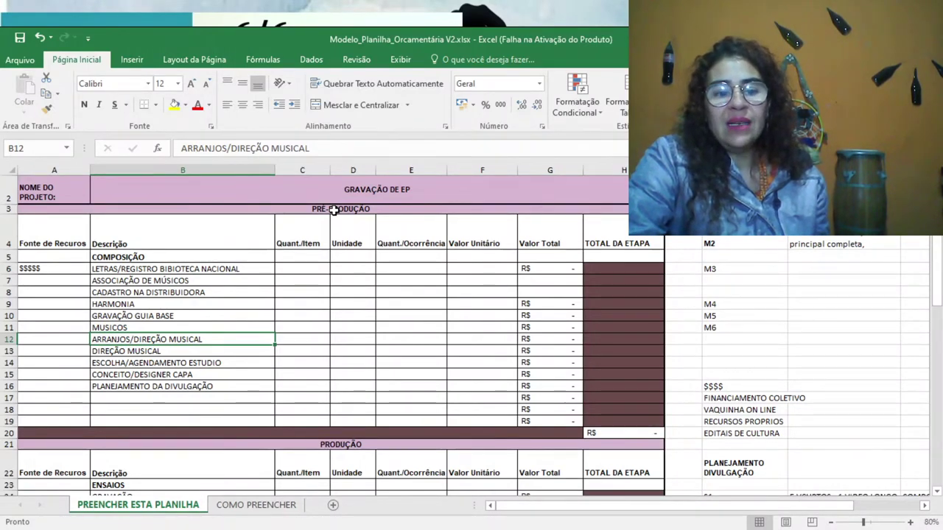
key(Down)
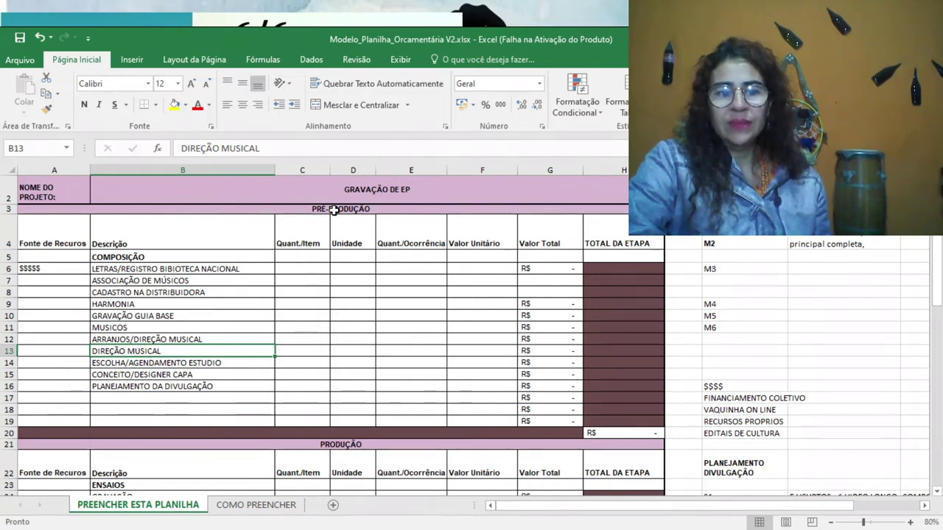
Step: Review the remaining PRÉ-PRODUÇÃO items from ESCOLHA/AGENDAMENTO ESTUDIO through CONCEITO/DESIGNER CAPA to PLANEJAMENTO DA DIVULGAÇÃO
key(Down)
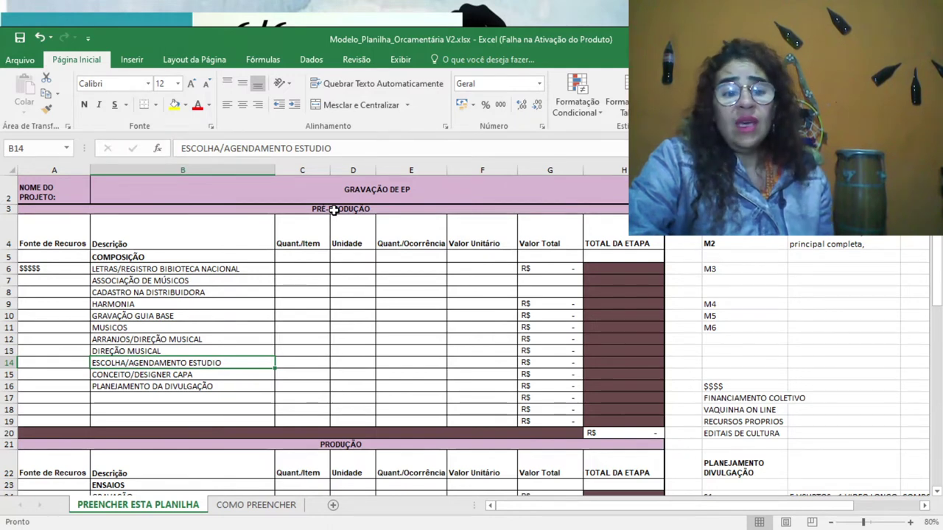
key(Left)
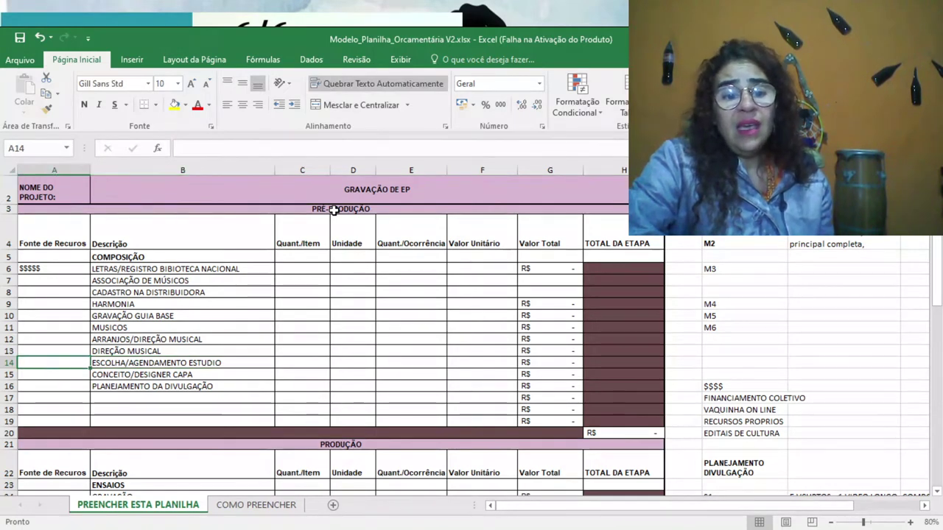
key(Right)
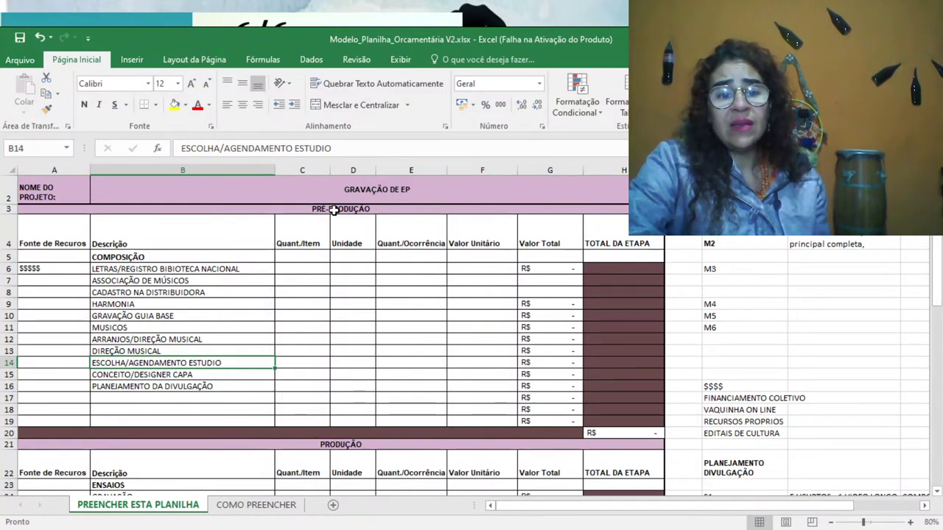
key(Down)
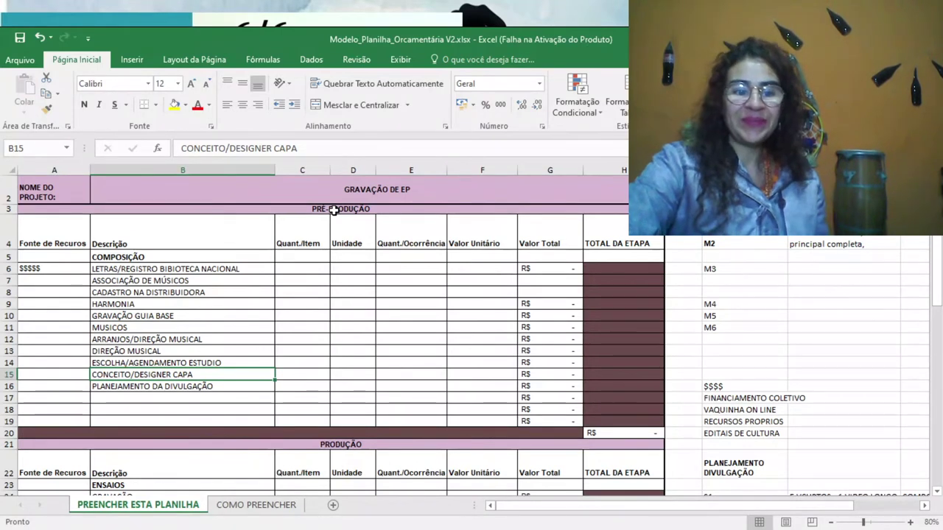
key(Down)
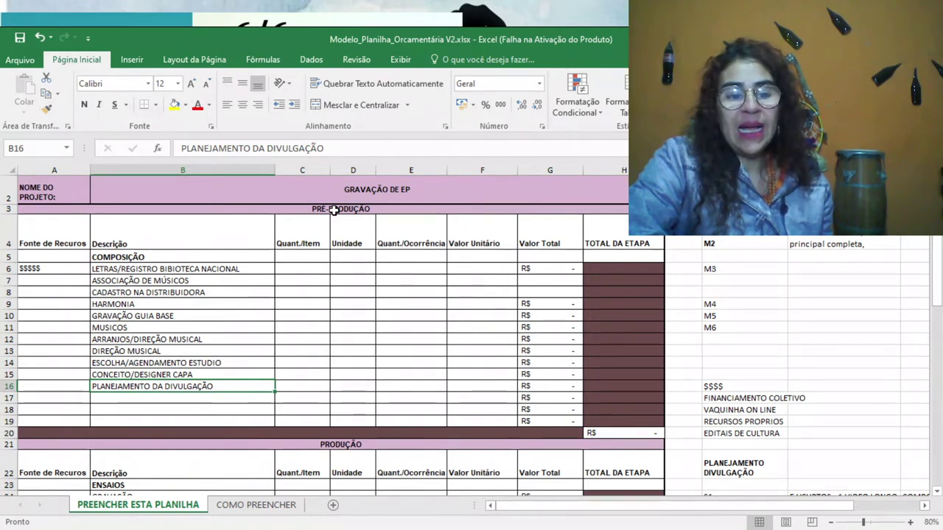
Step: Move on to the PRODUÇÃO stage and examine its ENSAIOS heading in the Descrição column
key(Down)
key(Down)
key(Down)
key(Down)
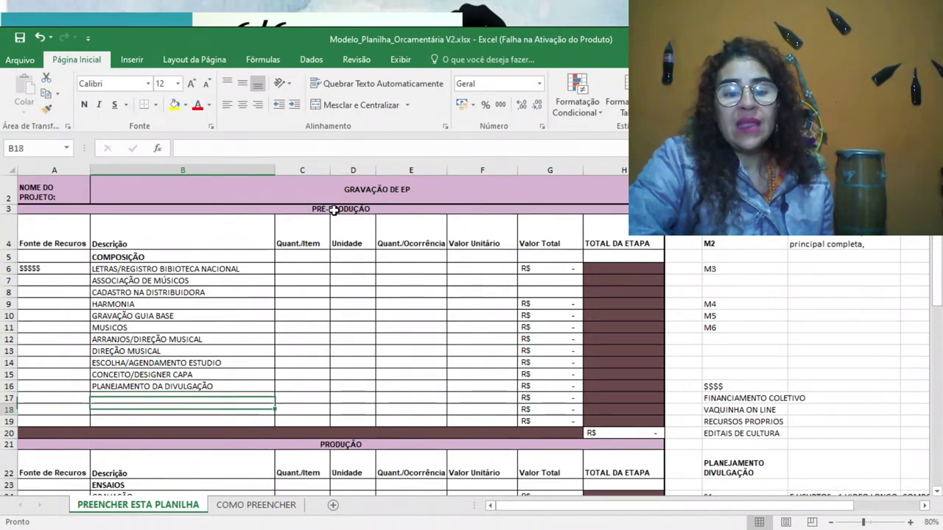
key(Down)
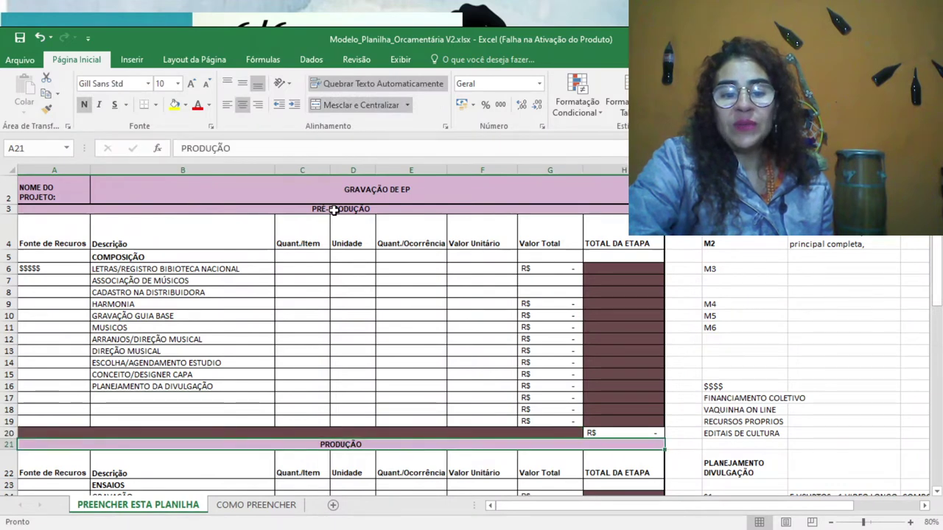
key(Down)
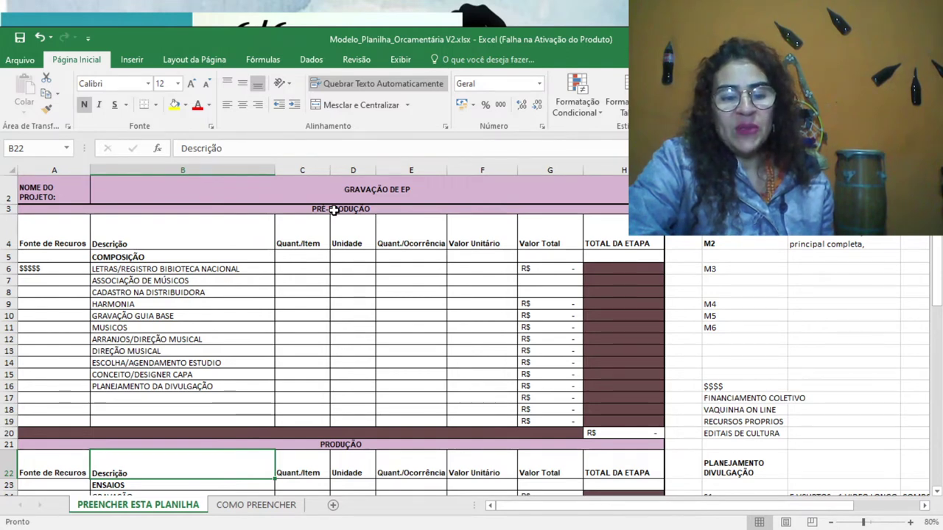
key(Down)
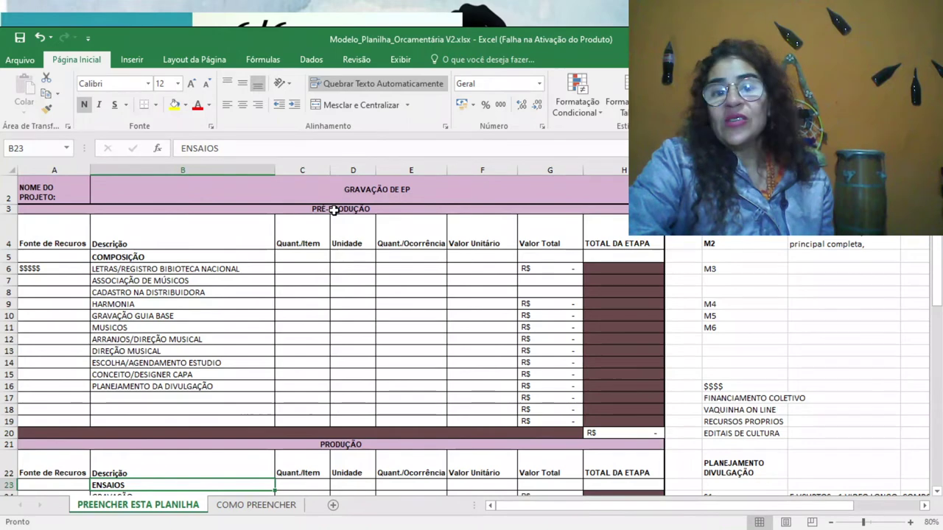
key(Down)
key(Up)
key(Up)
key(Down)
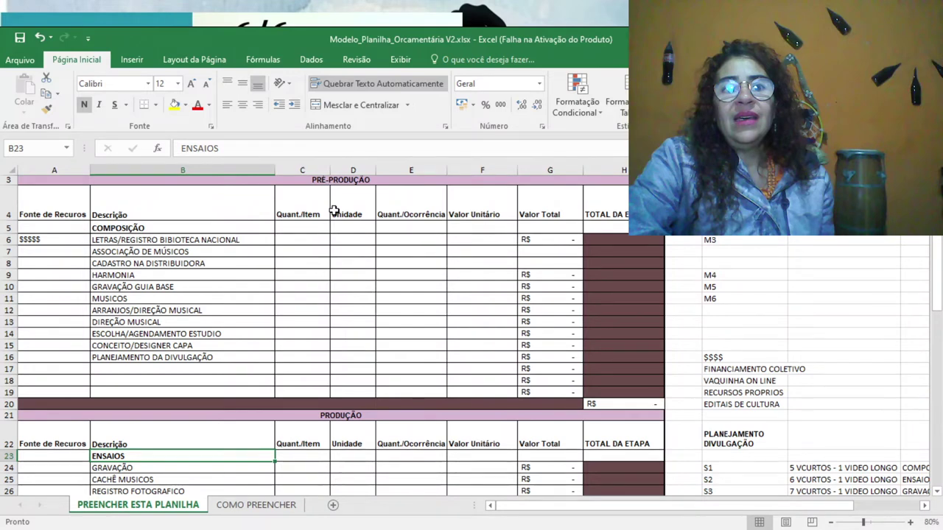
Step: Return to the PRÉ-PRODUÇÃO stage and re-examine the items from ARRANJOS/DIREÇÃO MUSICAL to CONCEITO/DESIGNER CAPA
key(Up)
key(Up)
key(Up)
key(Up)
key(Up)
key(Up)
key(Up)
key(Up)
key(Up)
key(Up)
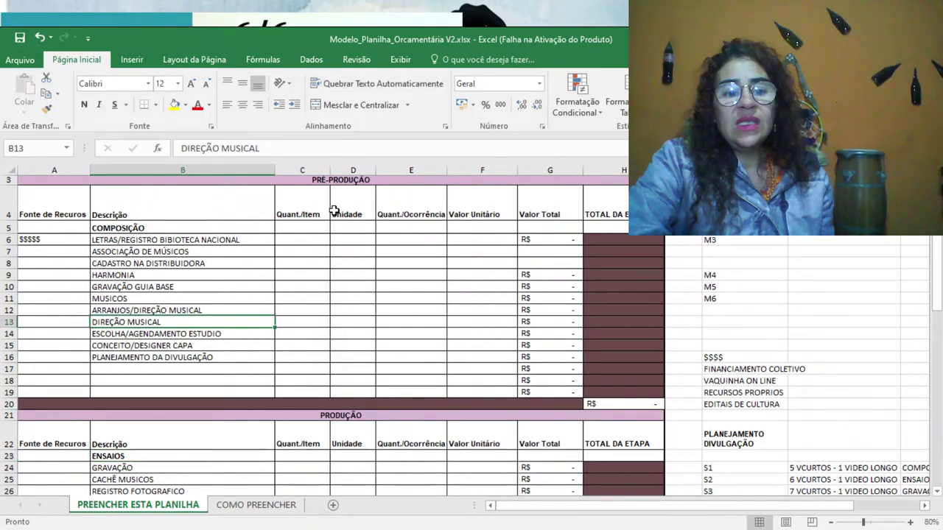
key(Up)
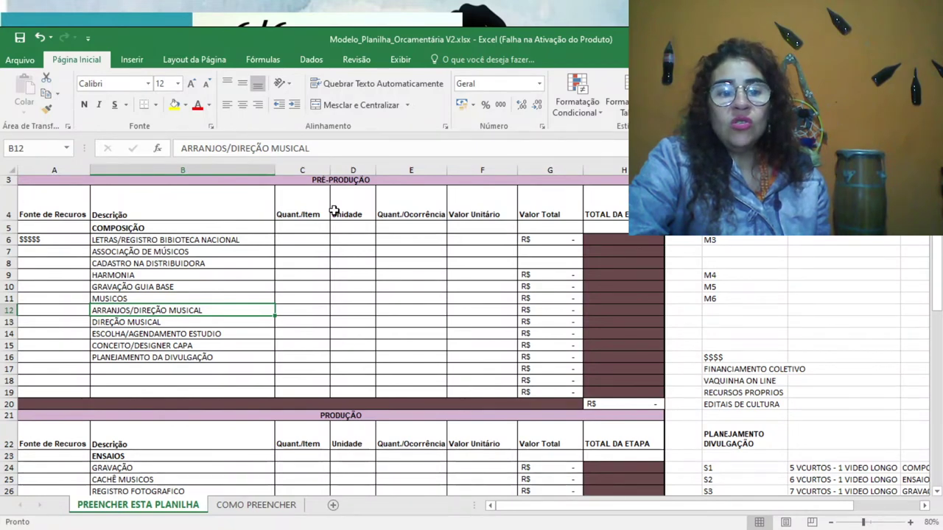
key(Down)
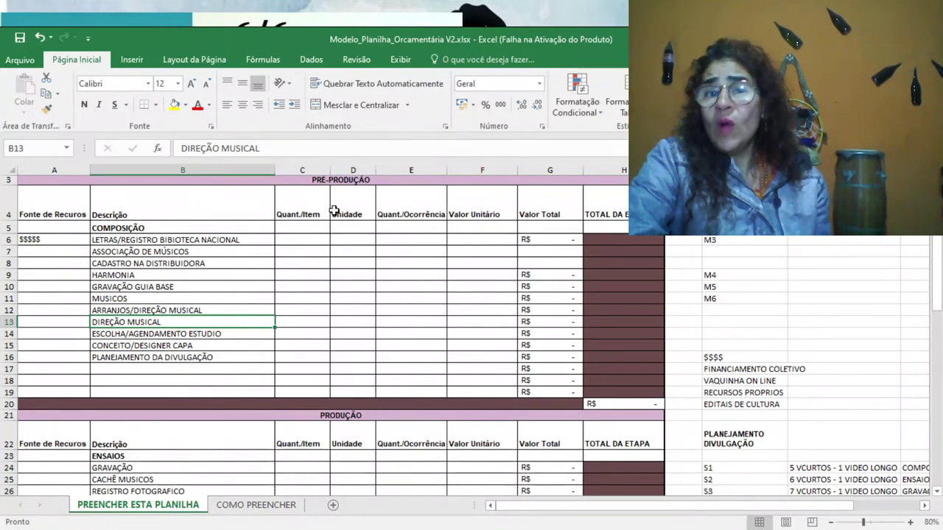
key(Down)
key(Down)
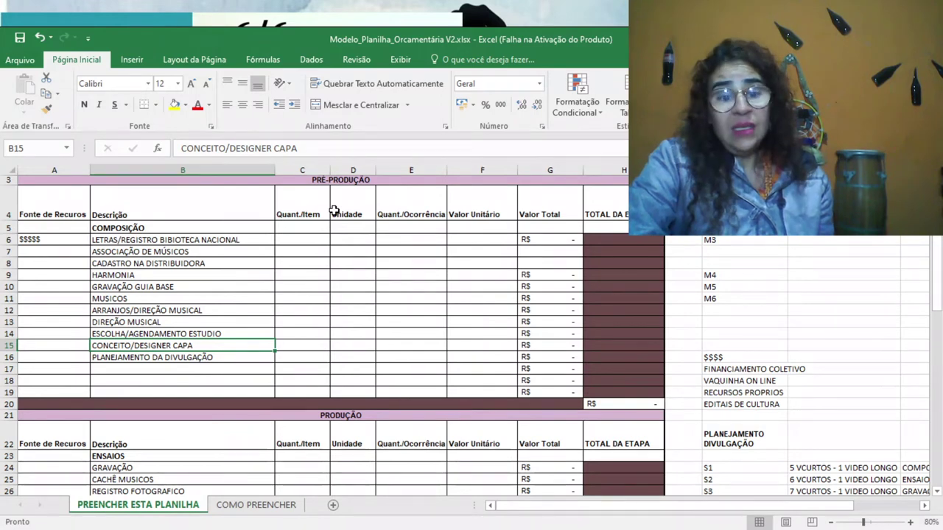
Step: Go down to ENSAIOS in the PRODUÇÃO stage and examine the GRAVAÇÃO and CACHÊ MUSICOS items
key(Down)
key(Down)
key(Down)
key(Down)
key(Down)
key(Down)
key(Down)
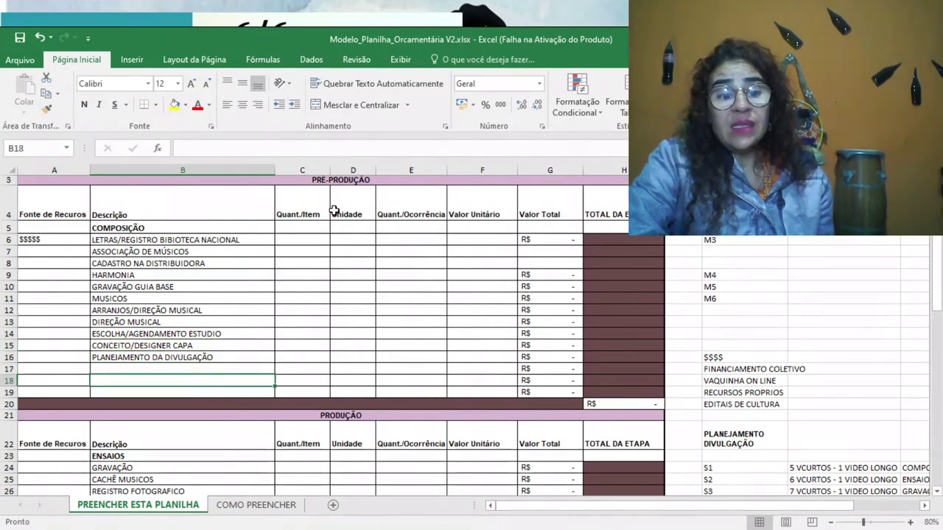
key(Down)
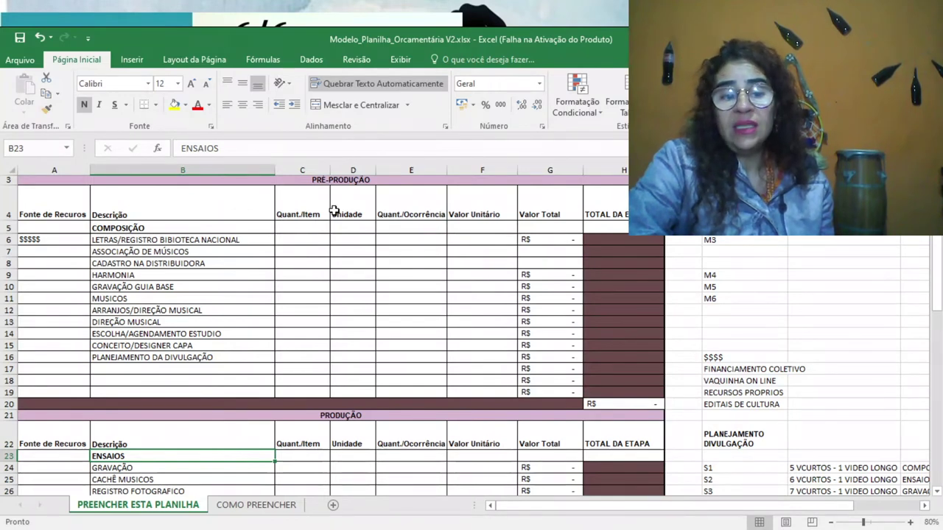
key(Down)
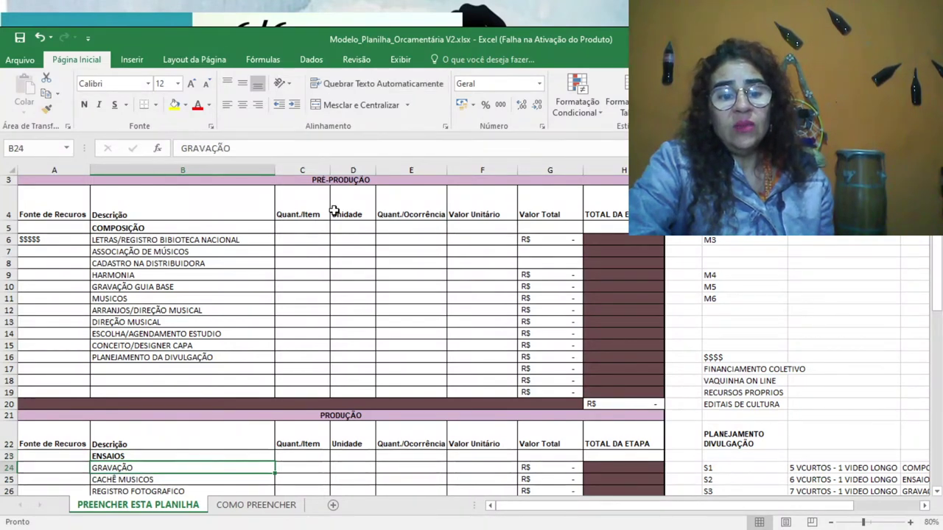
key(Down)
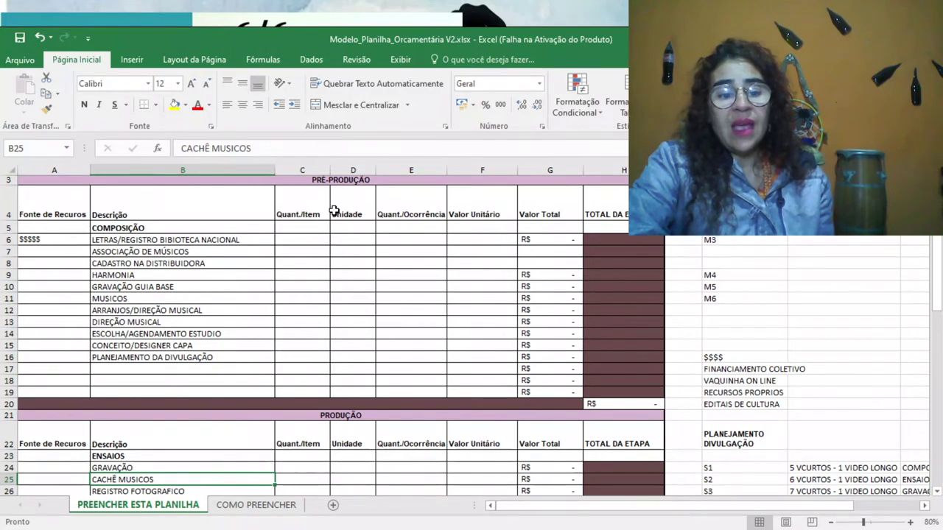
key(Up)
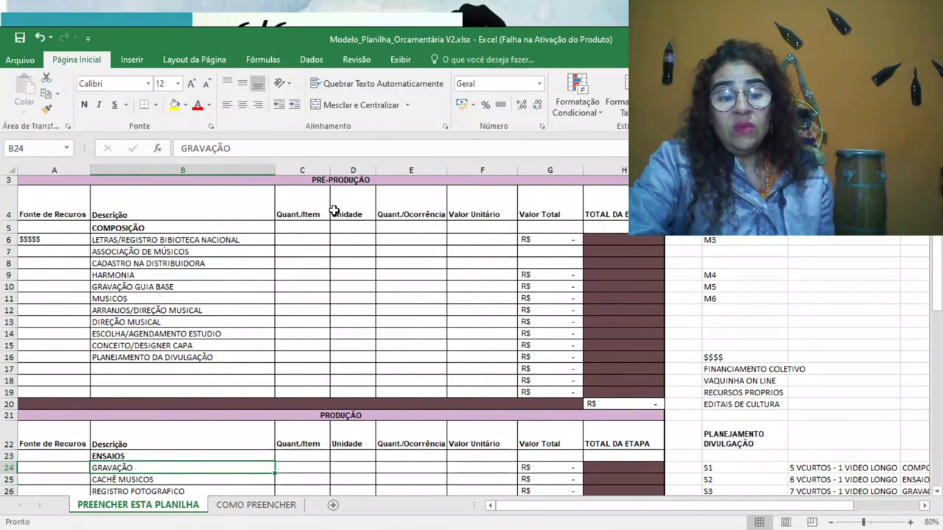
key(Down)
Step: Go back up the Descrição column to the ESCOLHA/AGENDAMENTO ESTUDIO item of the PRÉ-PRODUÇÃO stage
key(Up)
key(Up)
key(Up)
key(Up)
key(Up)
key(Up)
key(Up)
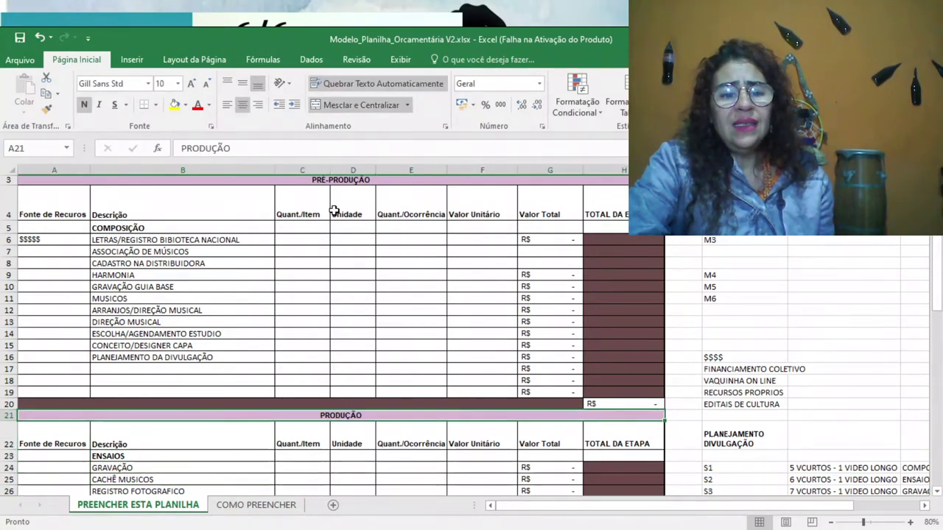
key(Up)
key(Up)
key(Up)
key(Up)
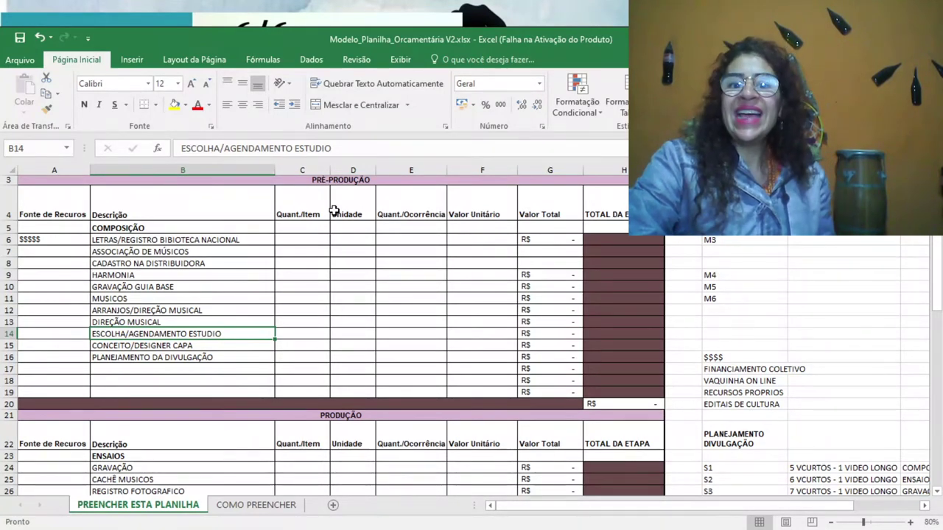
Step: Examine the CONCEITO/DESIGNER CAPA and PLANEJAMENTO DA DIVULGAÇÃO items at the end of the PRÉ-PRODUÇÃO stage
key(Down)
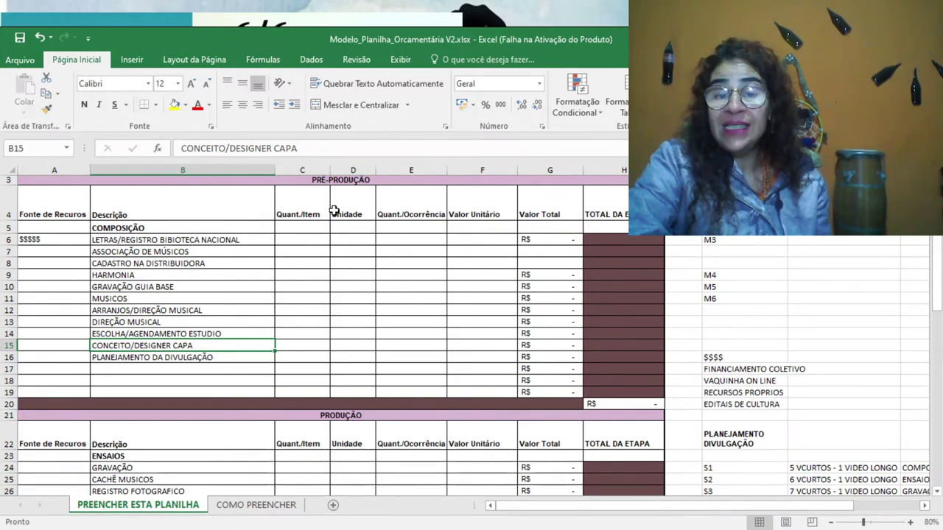
key(Down)
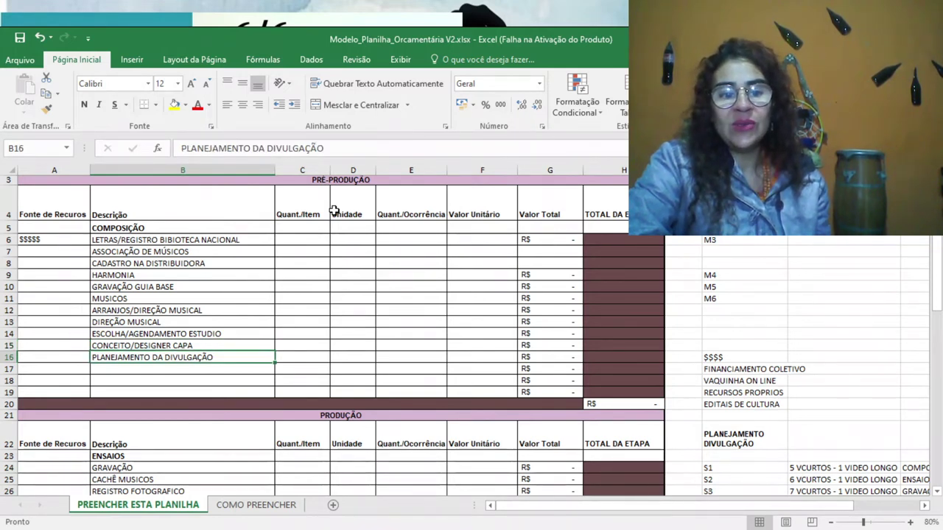
key(Down)
key(Down)
key(Down)
key(Down)
key(Down)
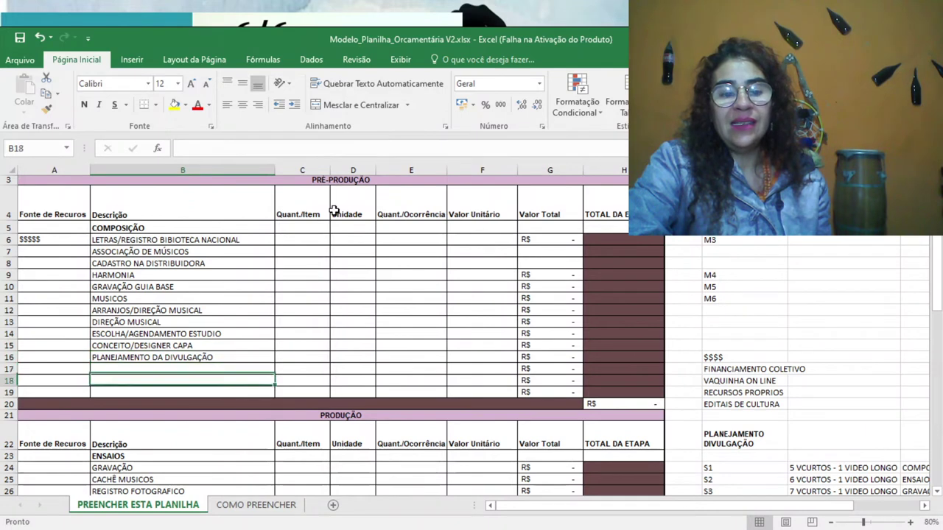
Step: Go down through ENSAIOS and GRAVAÇÃO in the PRODUÇÃO stage and examine the CACHÊ MUSICOS item
key(Down)
key(Down)
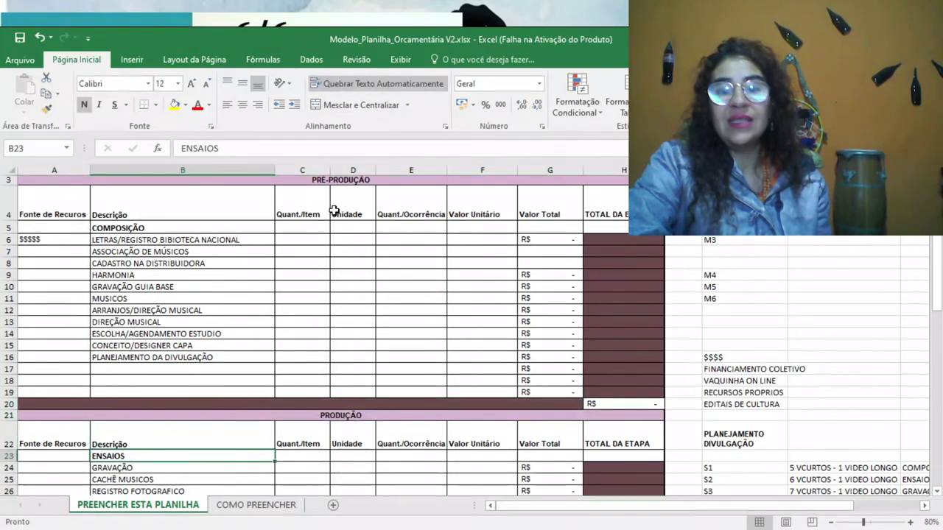
key(Down)
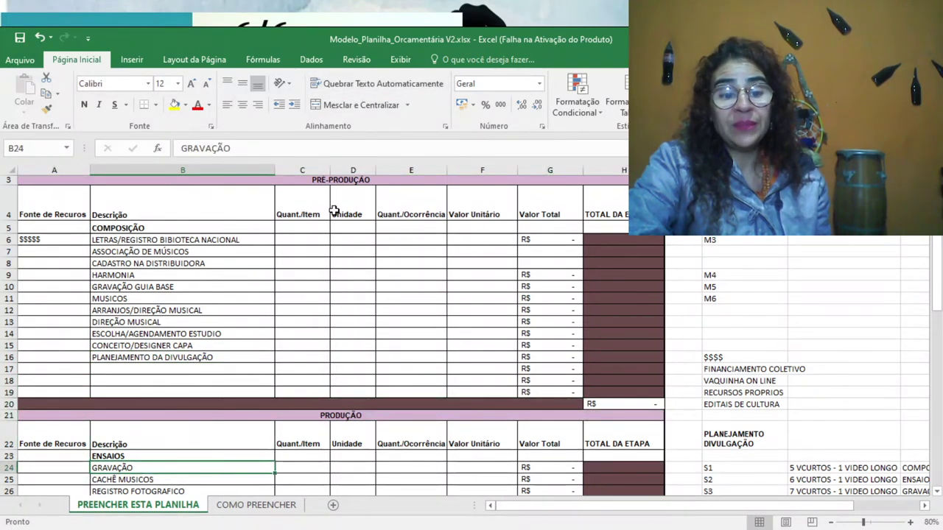
key(Down)
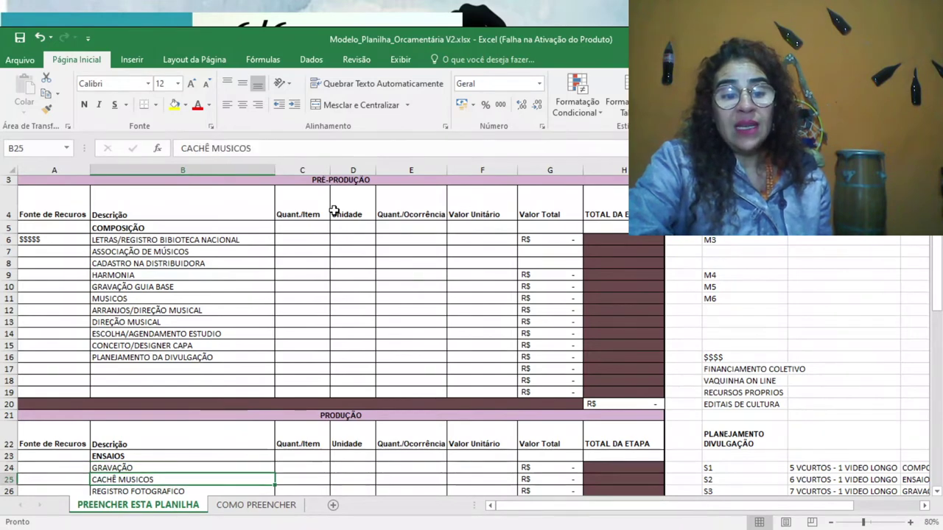
key(Down)
key(Up)
key(Right)
key(Right)
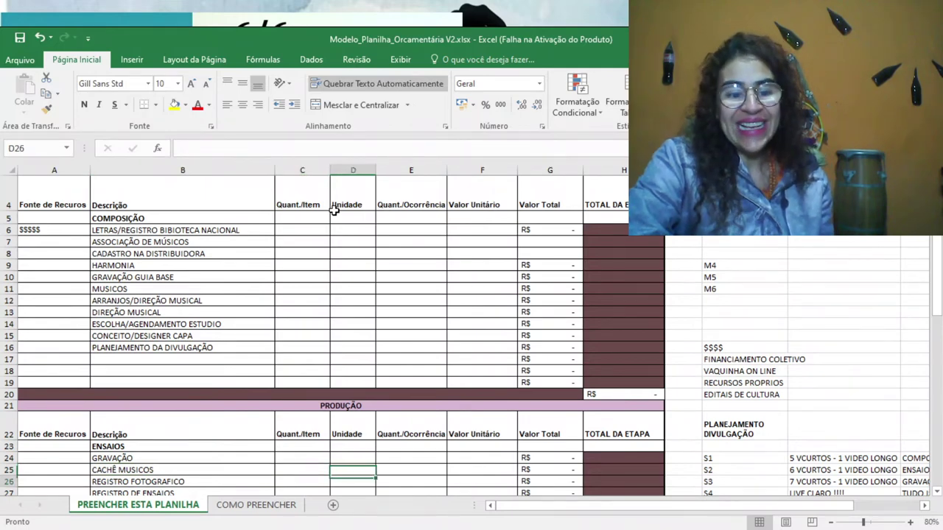
key(Down)
scroll(334, 211, down, 1)
key(Up)
key(Left)
key(Left)
key(Left)
key(Right)
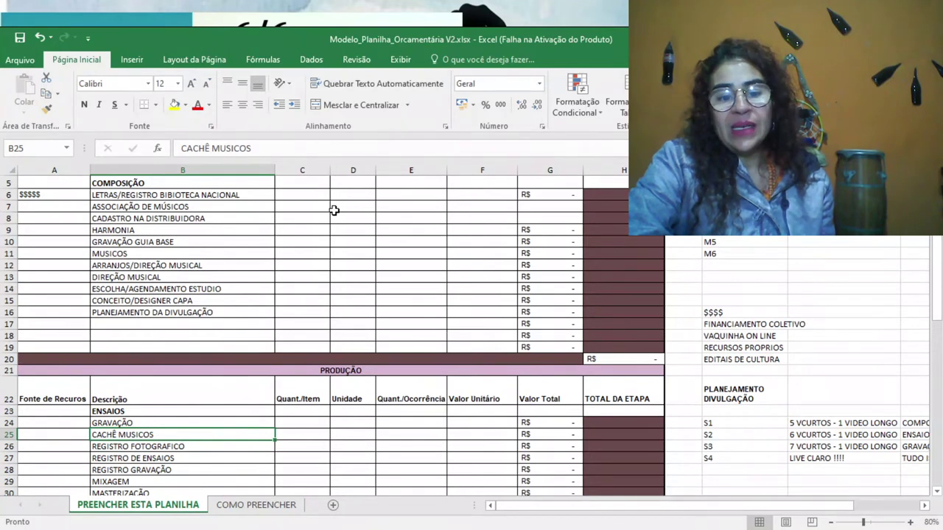
Step: Fill the CACHÊ MUSICOS row with Quant./Item 5, Quant./Ocorrência 5 and Valor Unitário 250,00
key(Right)
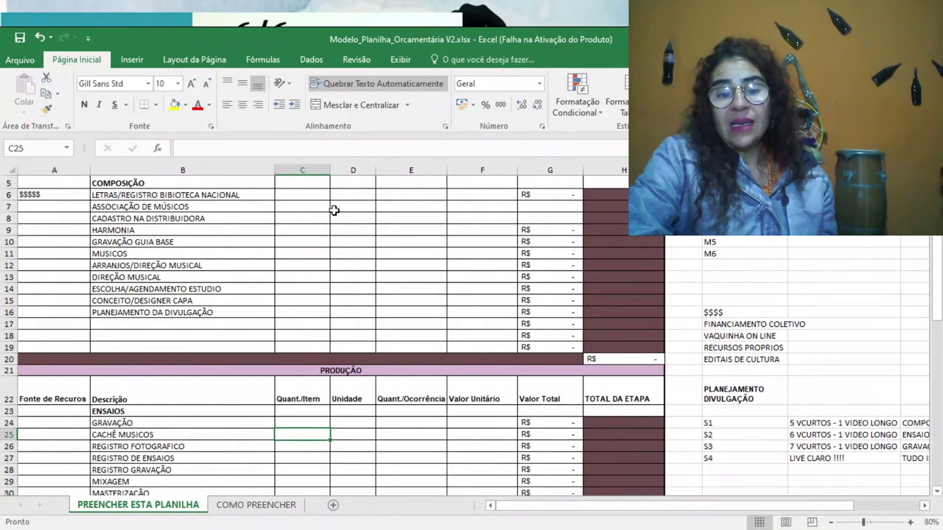
key(Right)
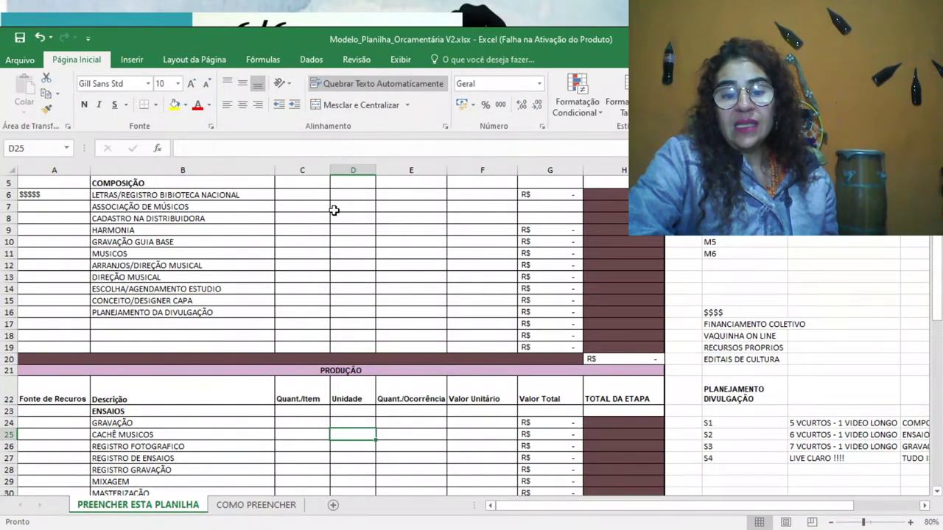
key(Left)
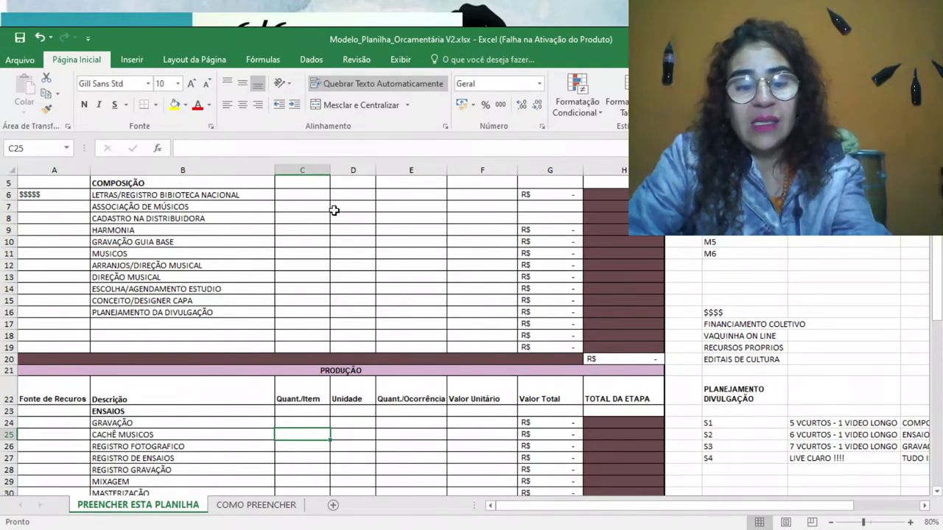
text(5)
key(Tab)
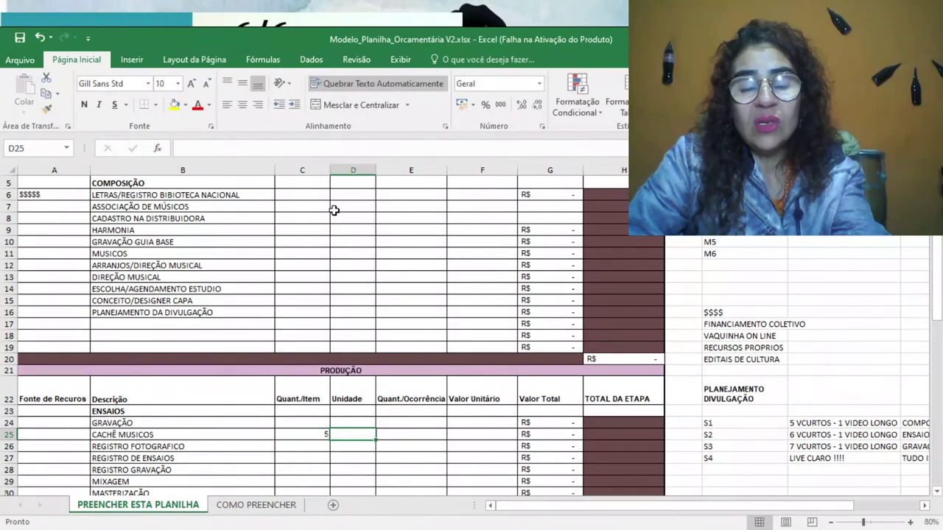
key(Tab)
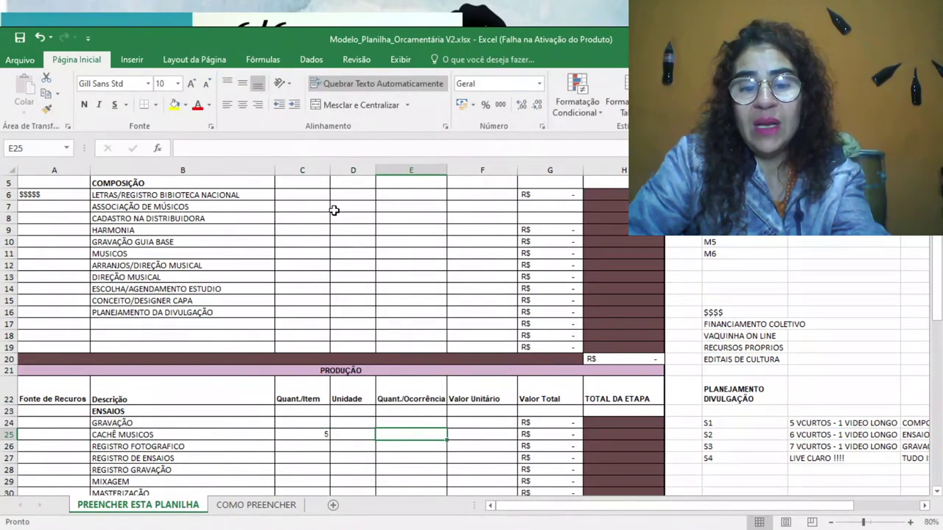
text(5)
key(Tab)
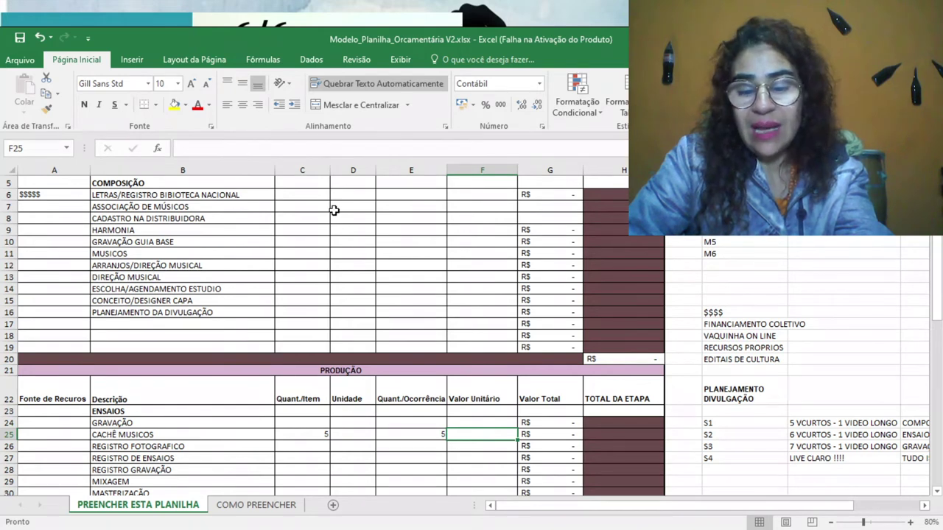
text(250,00)
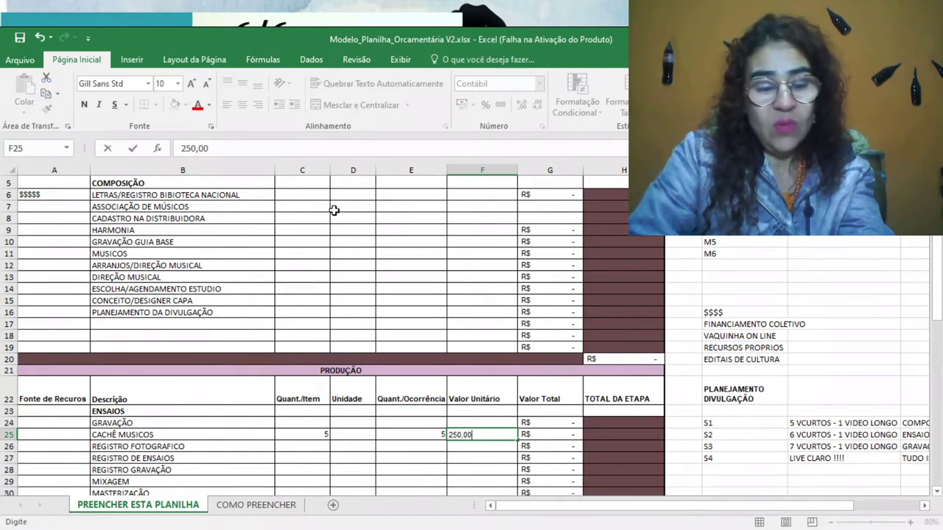
key(Tab)
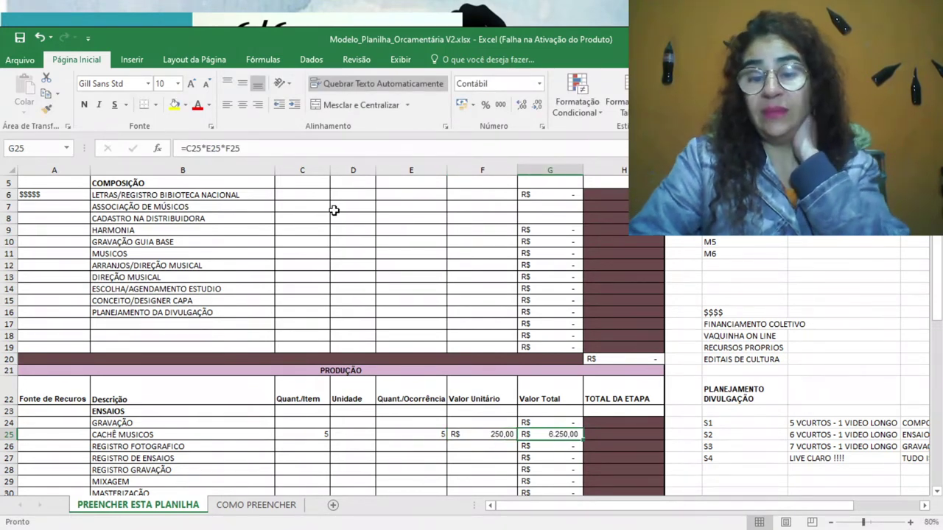
Step: Review the CACHÊ MUSICOS values, then clear its Quant./Item and enter 5 again
key(Left)
key(Left)
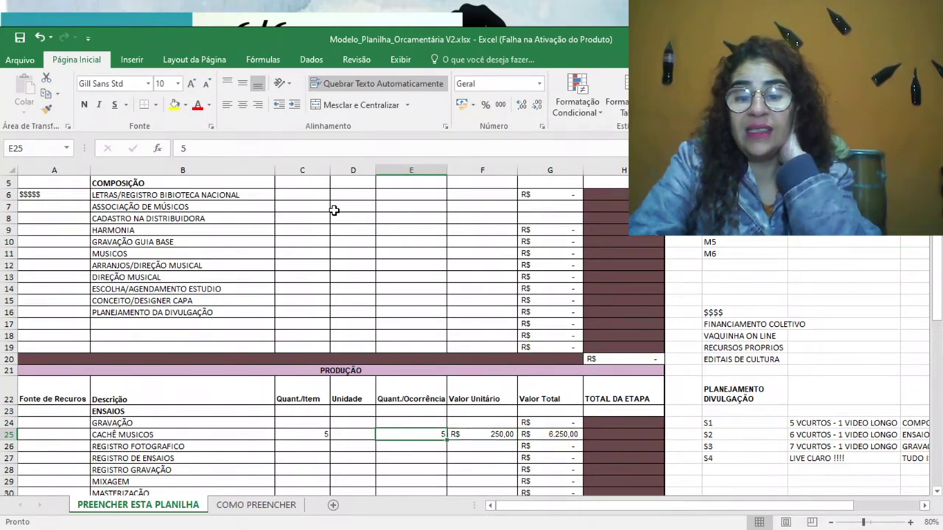
key(Right)
key(Right)
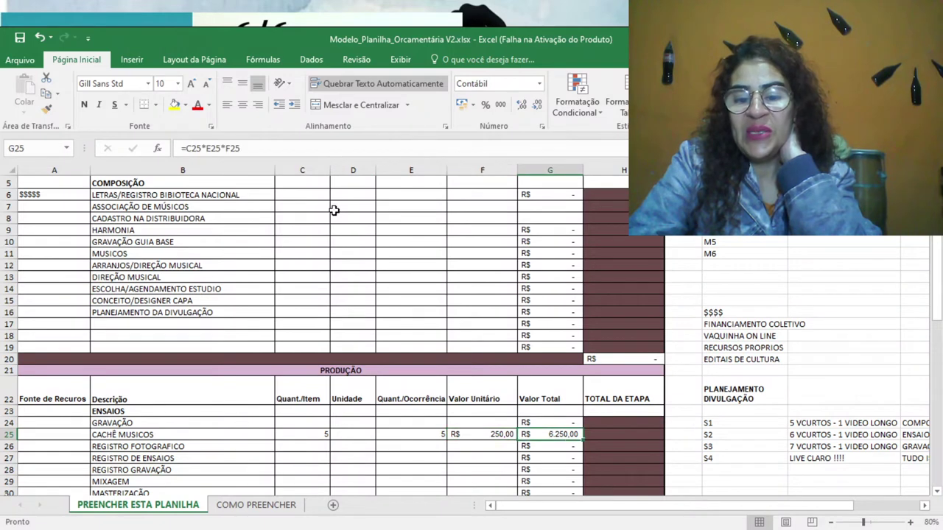
key(Left)
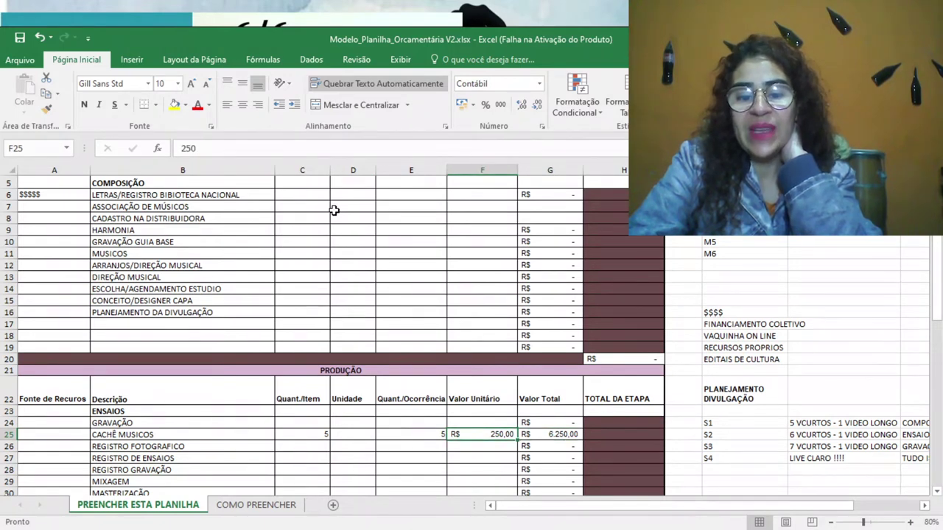
key(Left)
key(Left)
key(Left)
key(Delete)
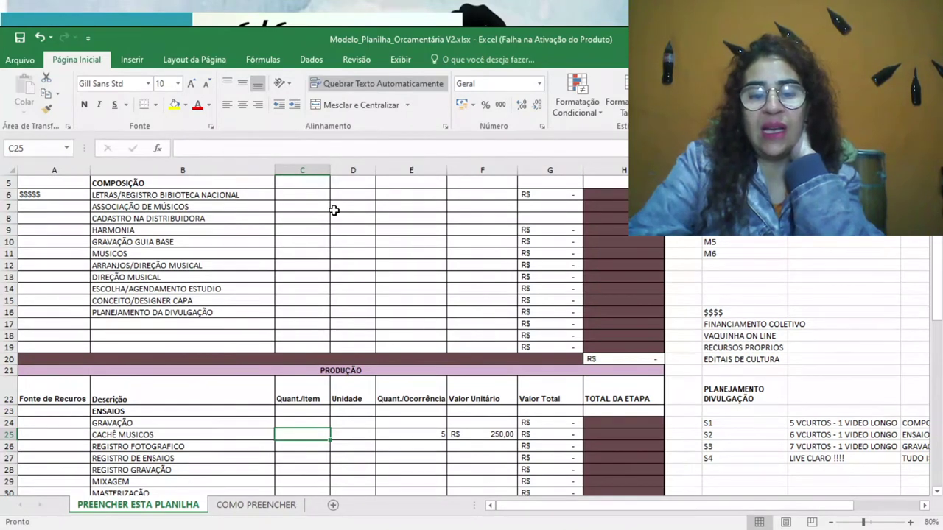
text(5)
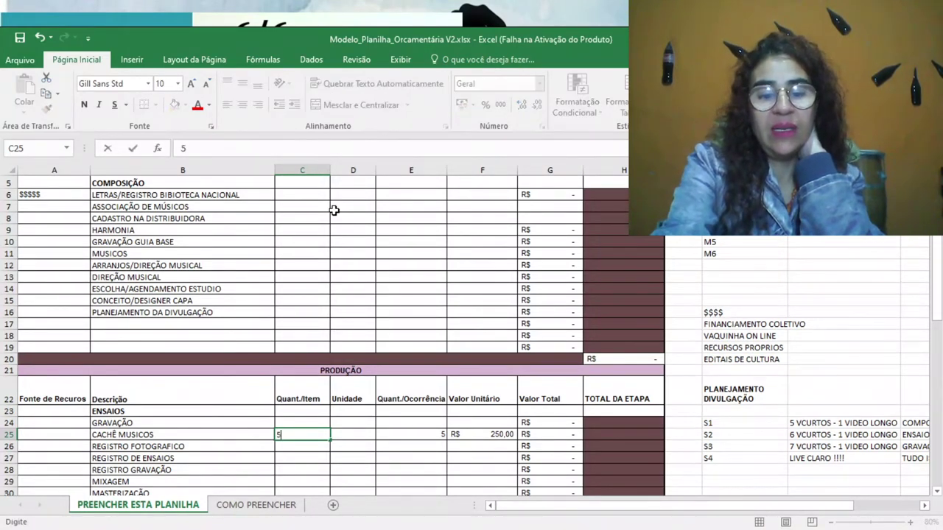
key(Right)
key(Right)
key(Right)
key(Right)
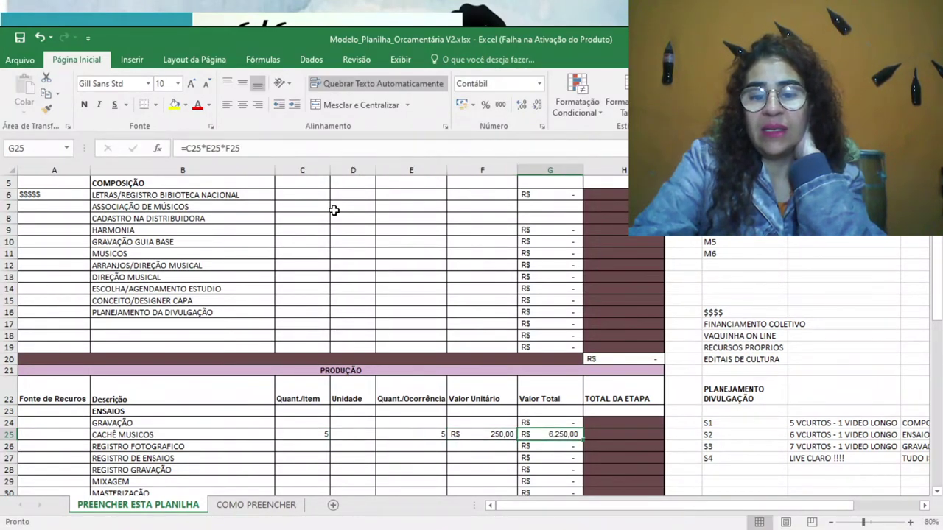
Step: Clear the Quant./Ocorrência of CACHÊ MUSICOS and enter 5 again
key(Left)
key(Left)
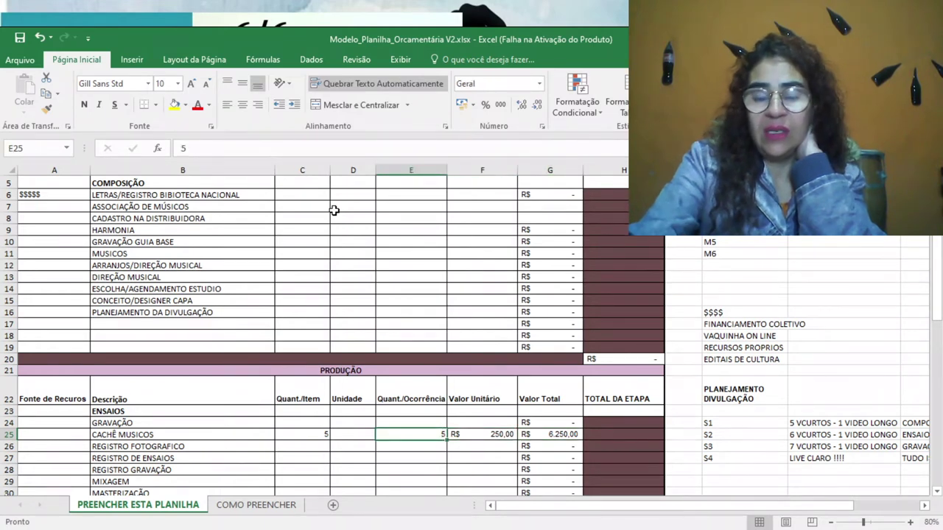
key(Delete)
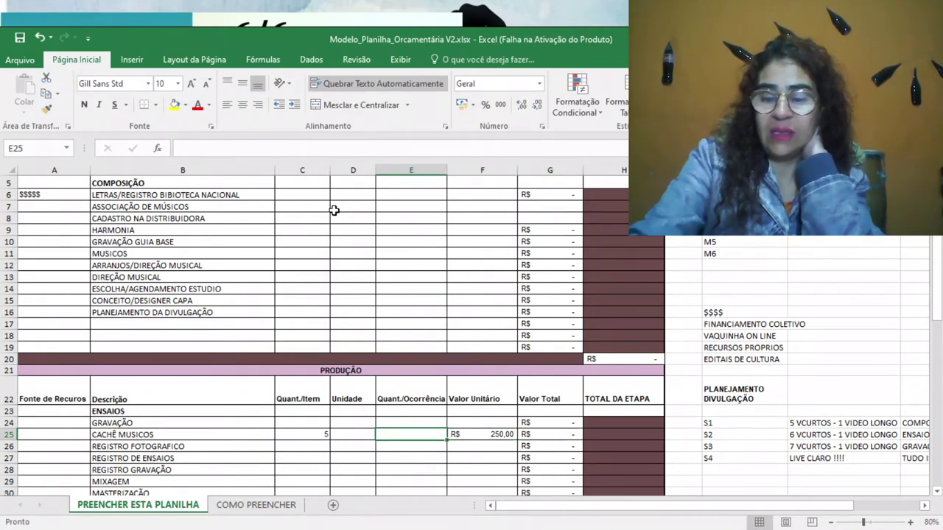
text(5)
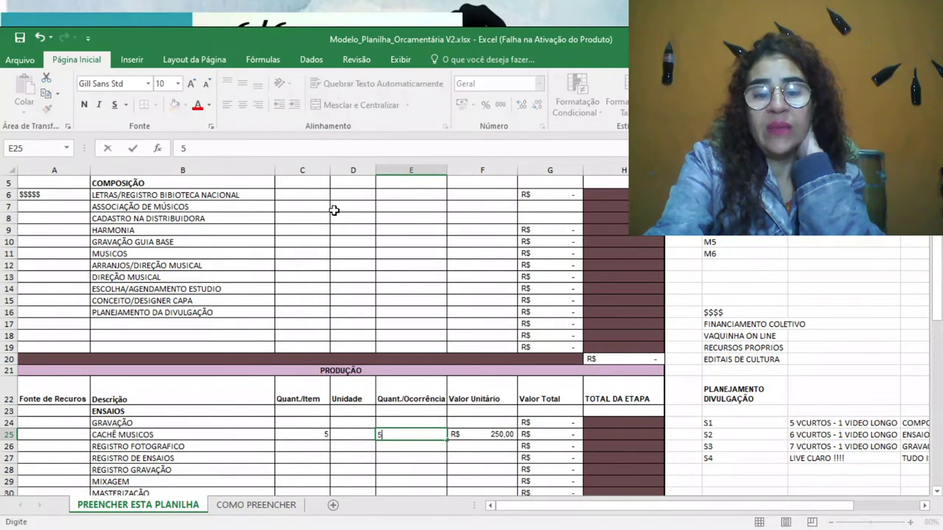
key(Tab)
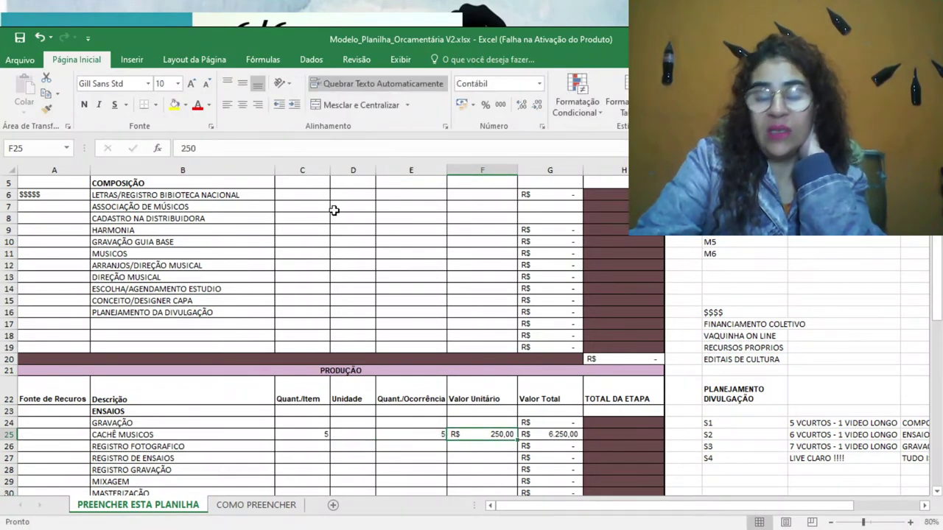
Step: Set the Quant./Item of CACHÊ MUSICOS to 1
key(Left)
key(Left)
key(Left)
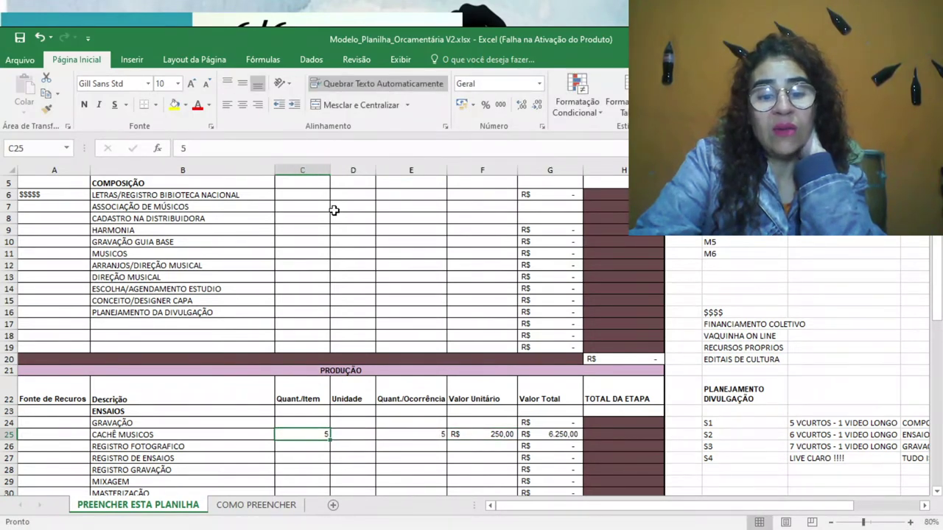
text(1)
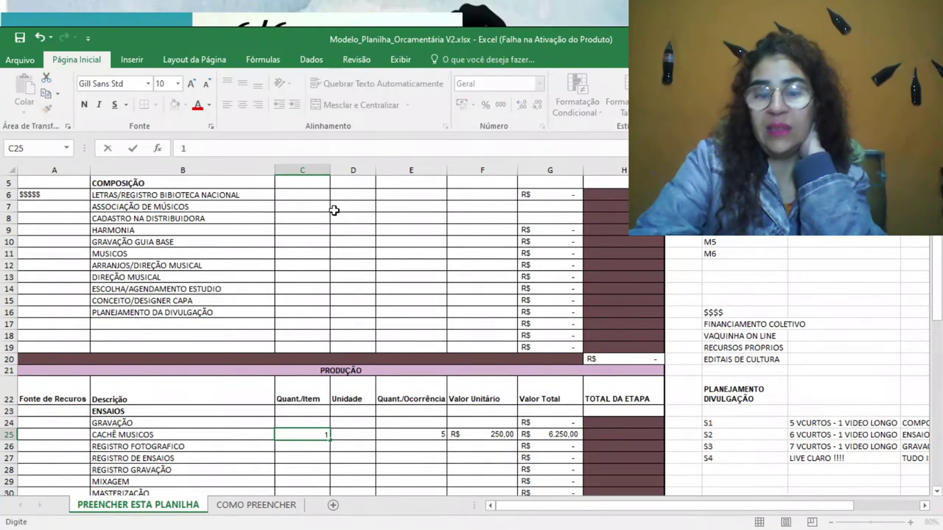
key(Tab)
key(Tab)
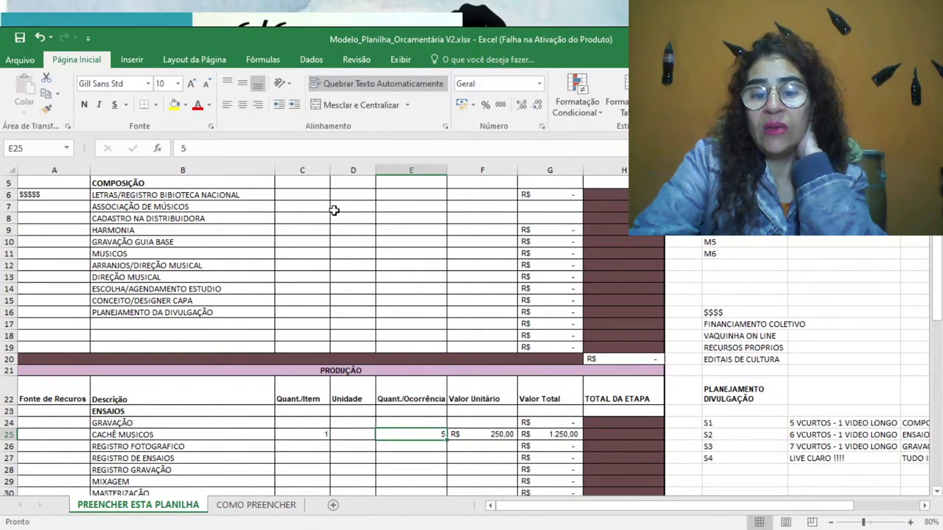
Step: Set the Quant./Item of CACHÊ MUSICOS to 5 and its Quant./Ocorrência to 1
key(Left)
key(Left)
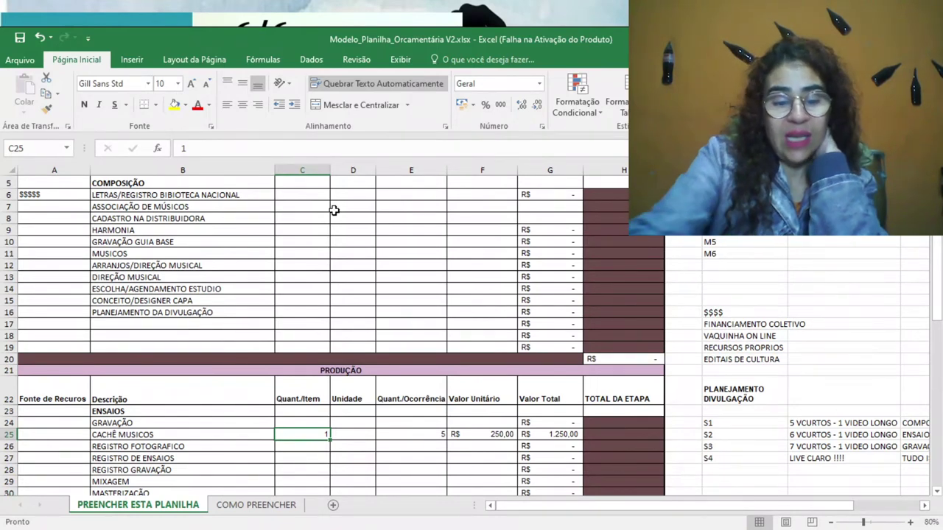
text(5)
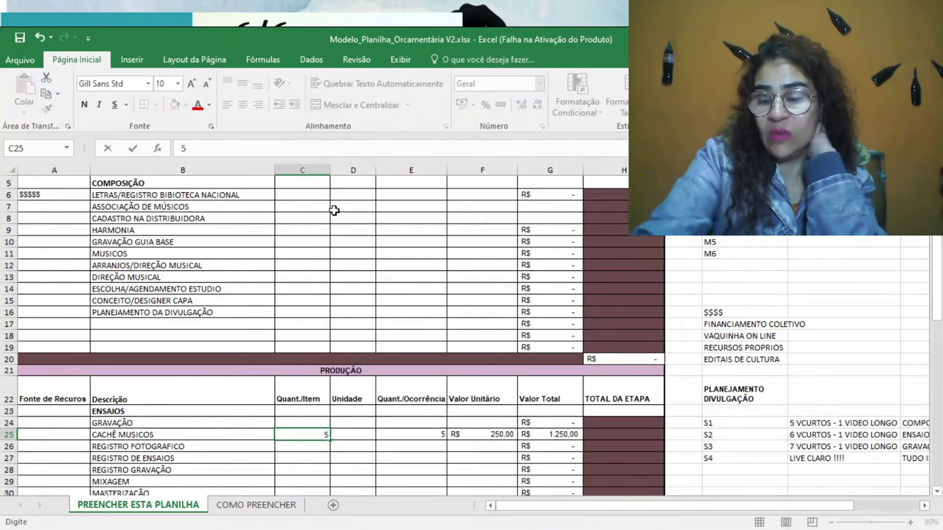
key(Tab)
key(Tab)
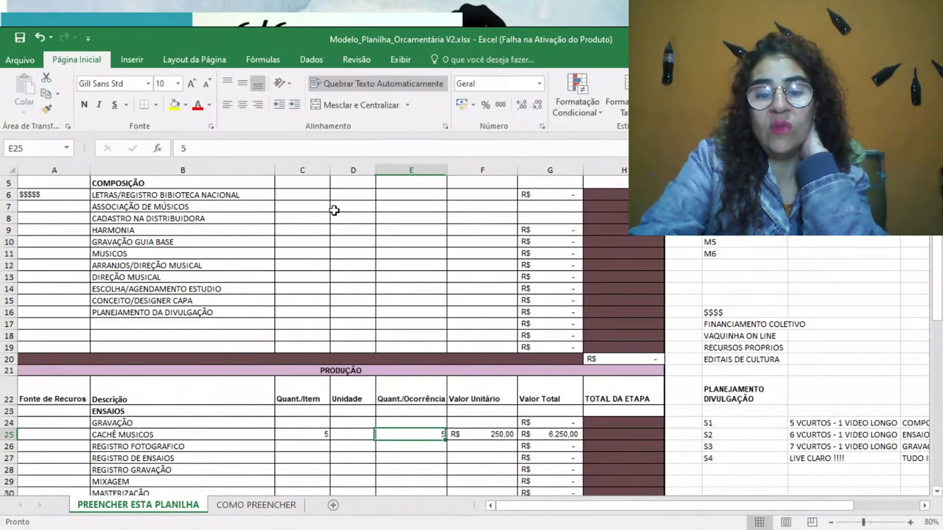
text(1)
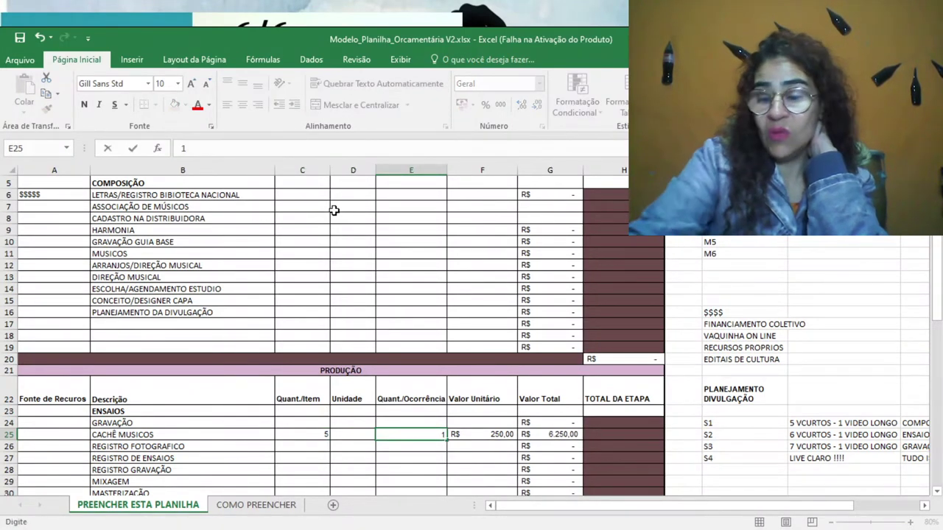
key(Tab)
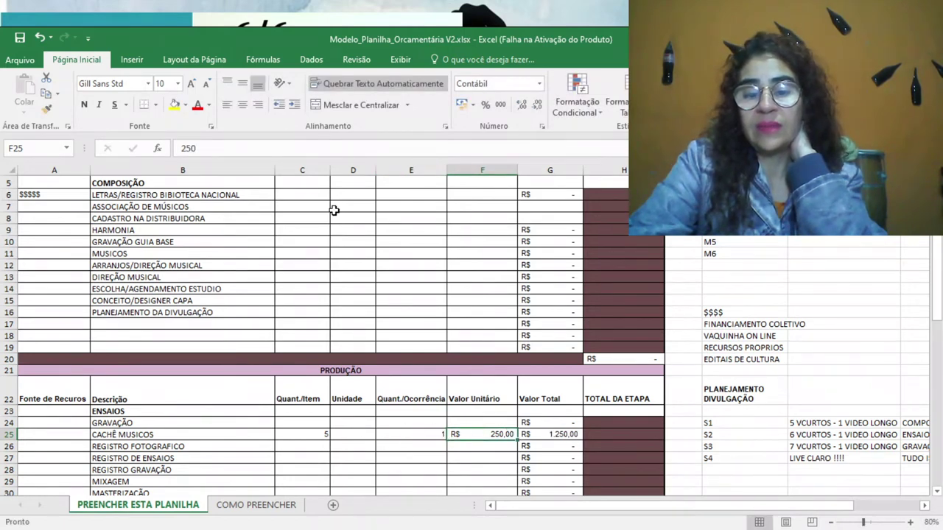
key(Tab)
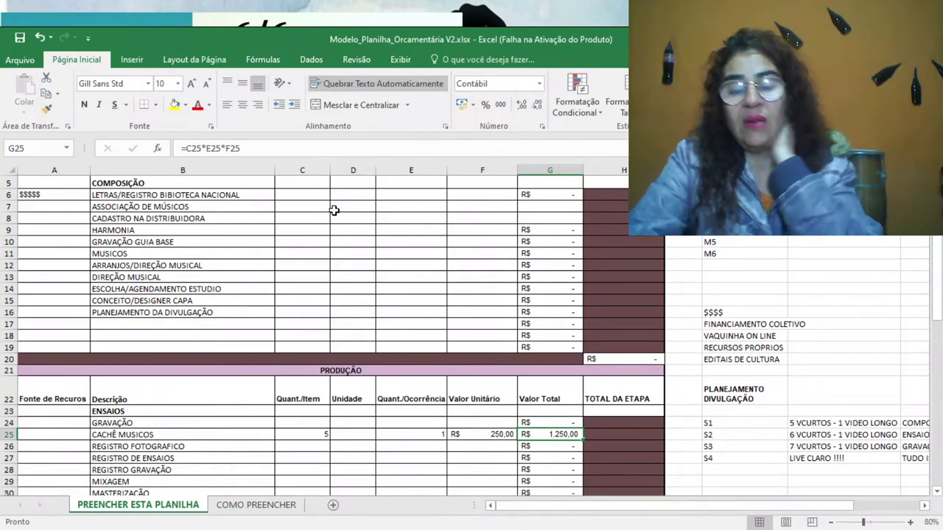
Step: Review the PRODUÇÃO items from REGISTRO FOTOGRAFICO down to INCLUSÃO NA ASSOCIAÇÃO DE MÚSICOS
key(Left)
key(Left)
key(Left)
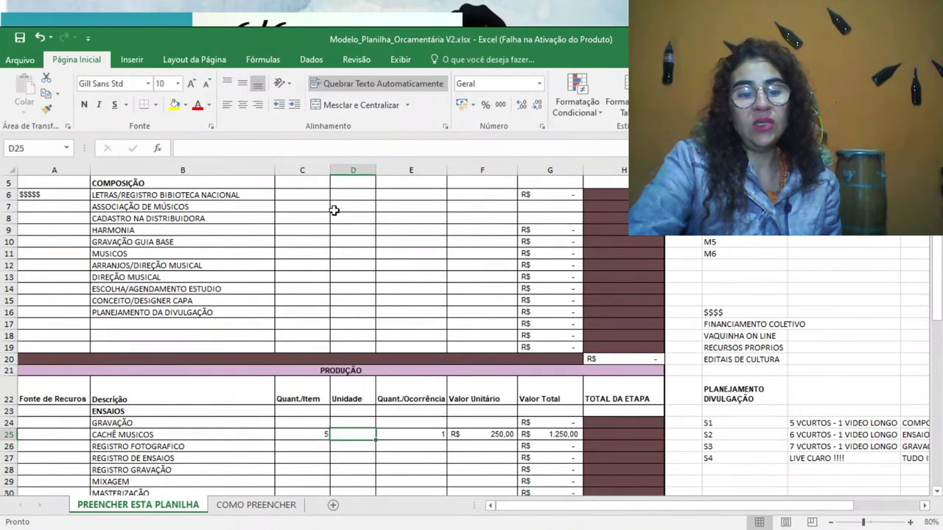
key(Left)
key(Left)
key(Left)
key(Right)
key(Down)
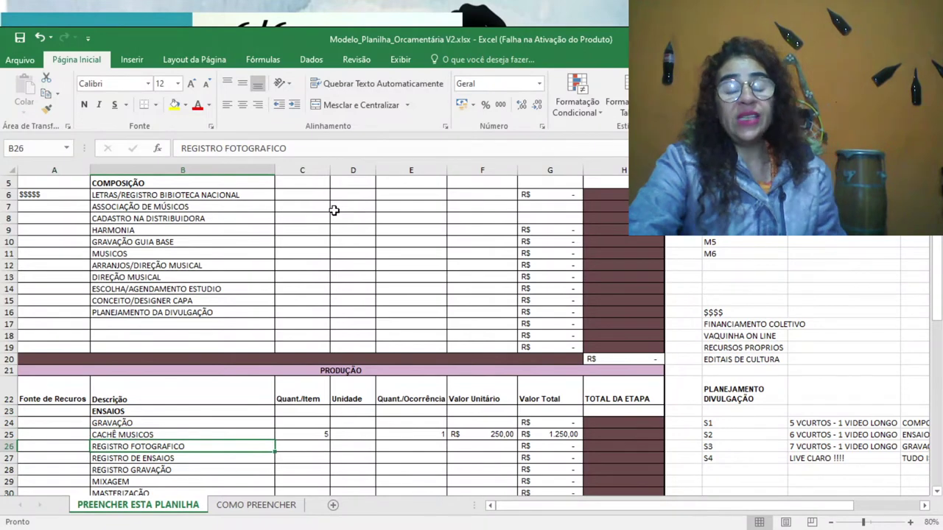
key(Down)
key(Down)
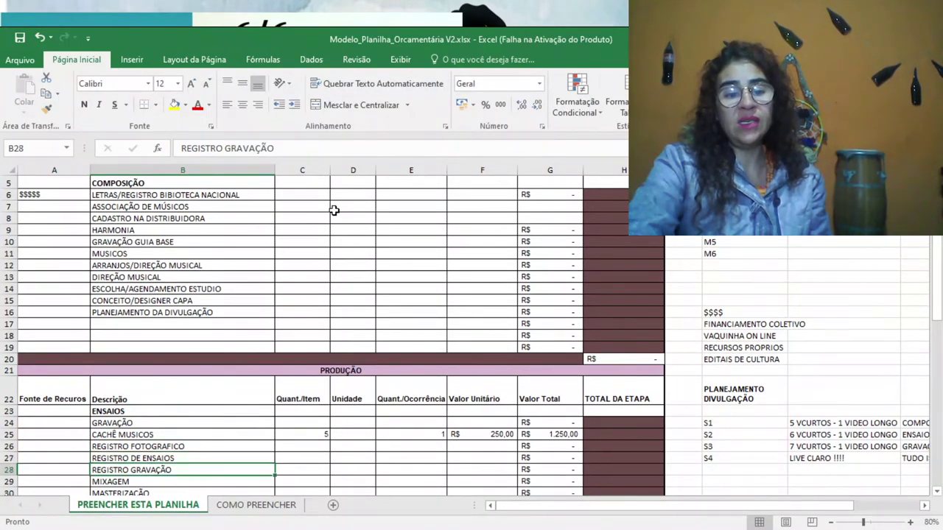
key(Down)
key(Down)
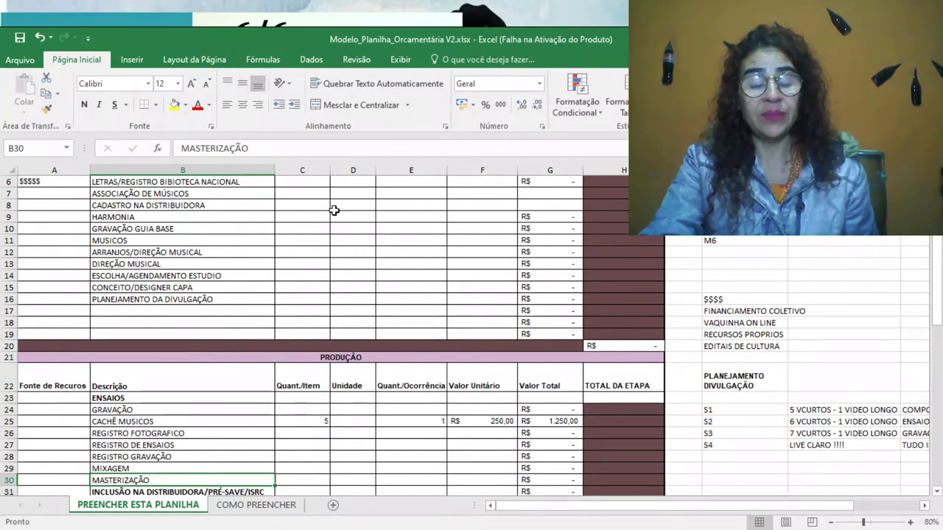
key(Down)
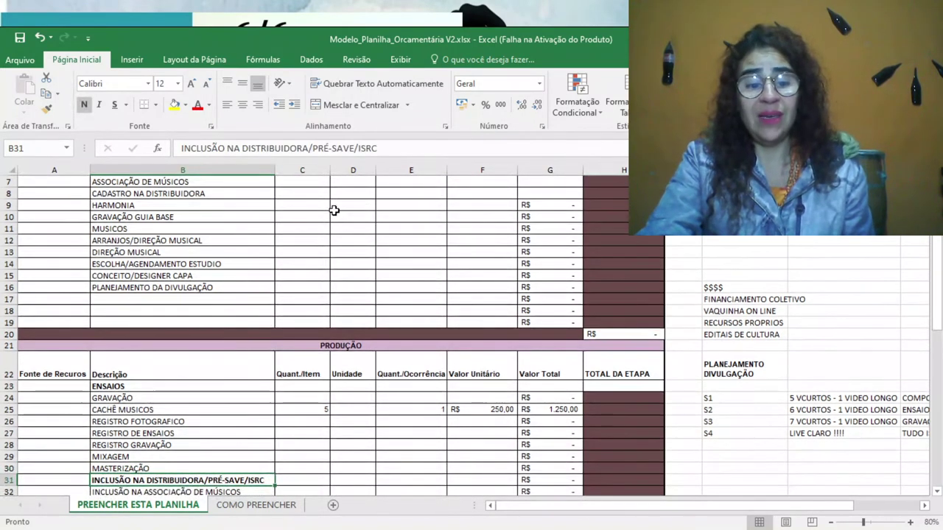
key(Down)
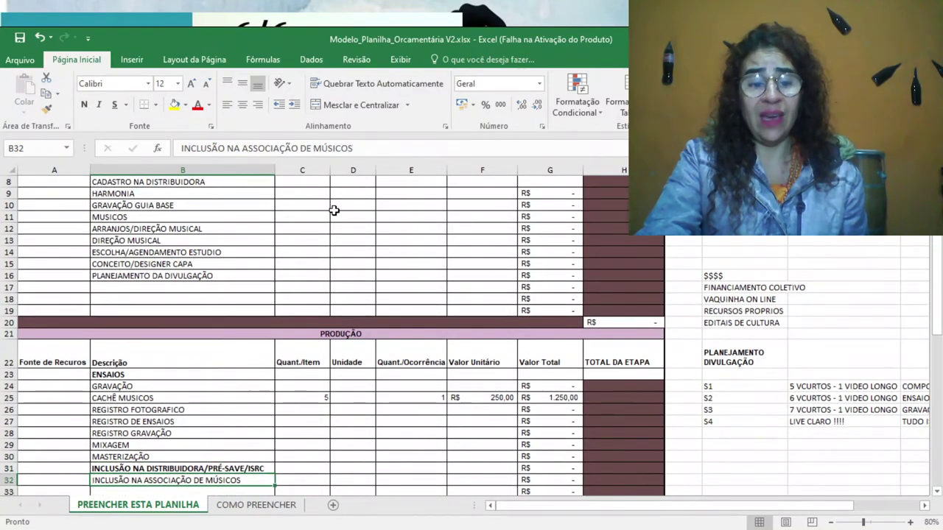
Step: Go back over the PRODUÇÃO items from MASTERIZAÇÃO up to REGISTRO FOTOGRAFICO
key(Up)
key(Up)
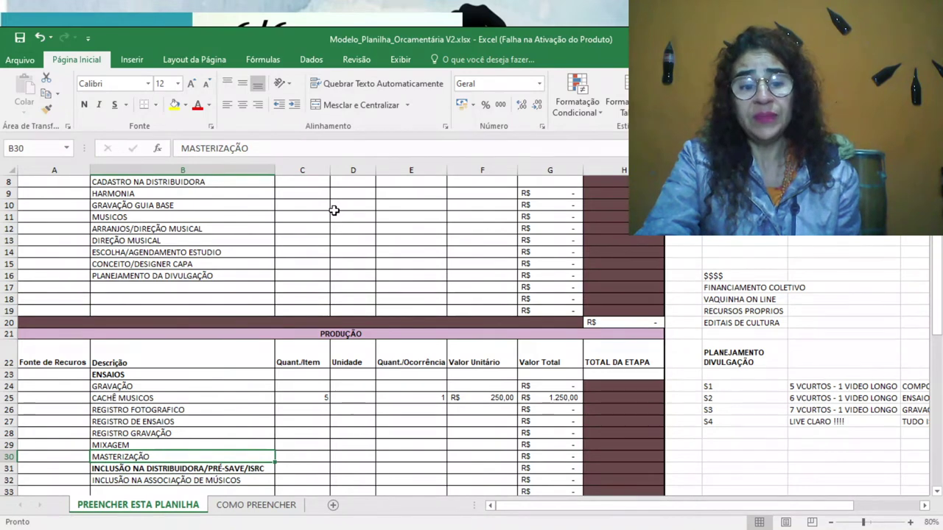
key(Up)
key(Up)
key(Up)
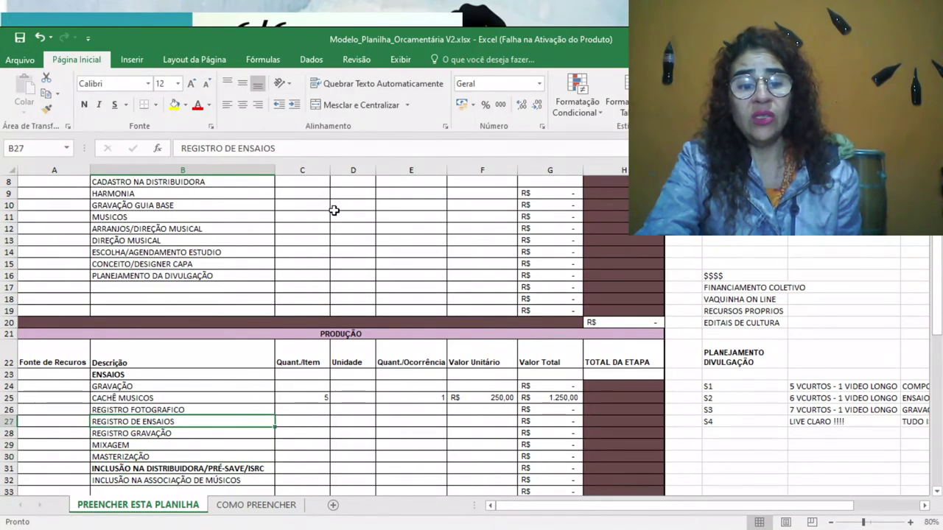
key(Up)
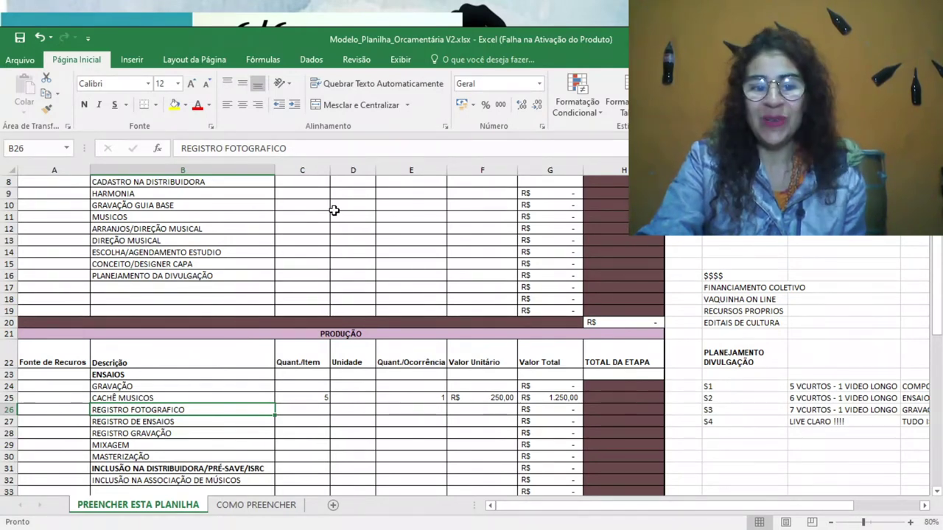
Step: Look over the blank description rows above the PRODUÇÃO stage and return to its GRAVAÇÃO item
key(Up)
key(Up)
key(Up)
key(Up)
key(Up)
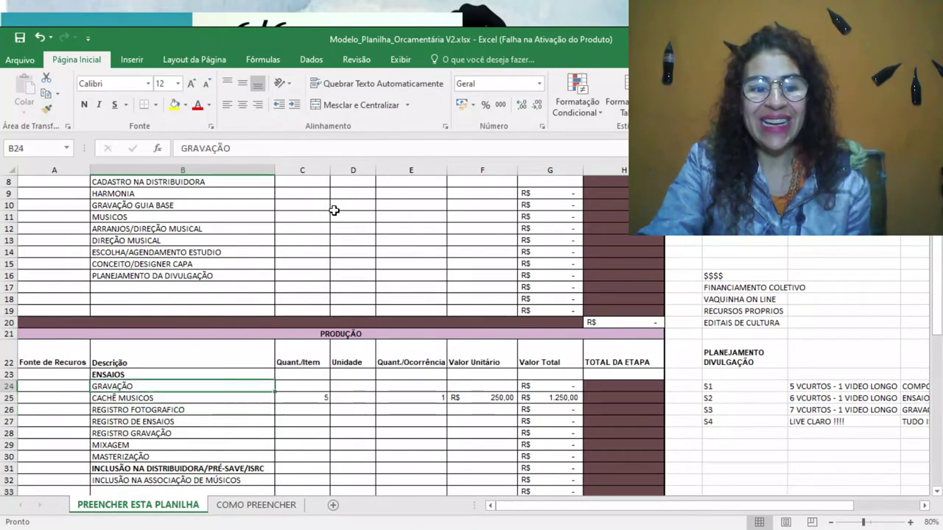
key(Up)
key(Up)
key(Up)
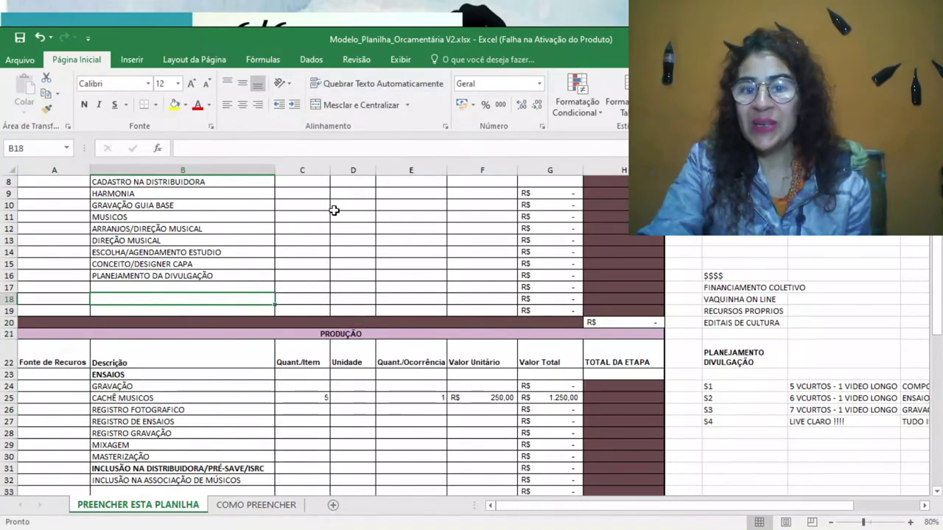
key(Down)
key(Down)
key(Down)
key(Down)
key(Down)
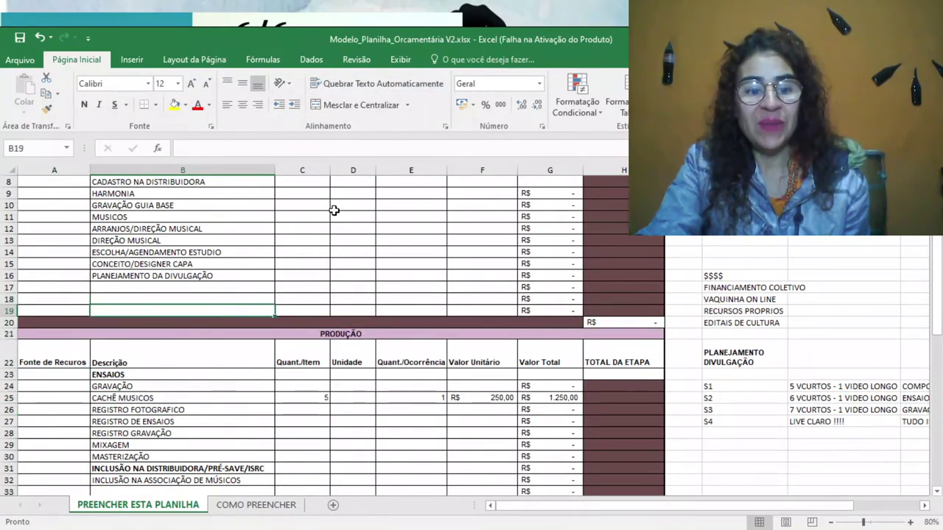
key(Down)
key(Down)
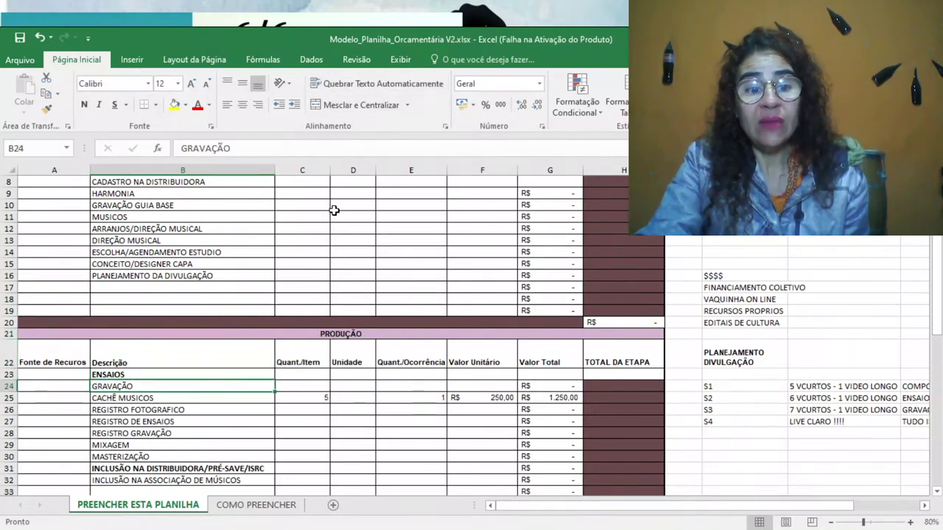
Step: Examine REGISTRO FOTOGRAFICO, REGISTRO DE ENSAIOS and REGISTRO GRAVAÇÃO, ending on the MIXAGEM item
key(Down)
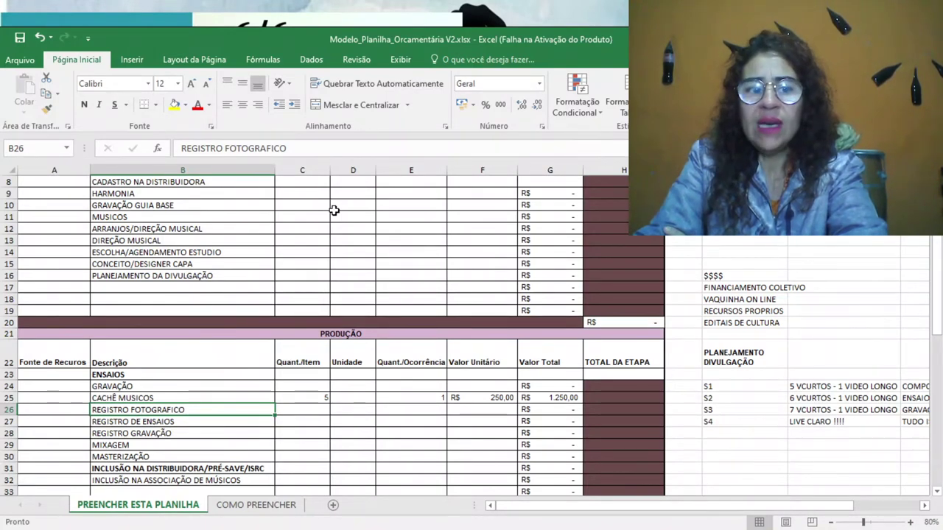
key(Down)
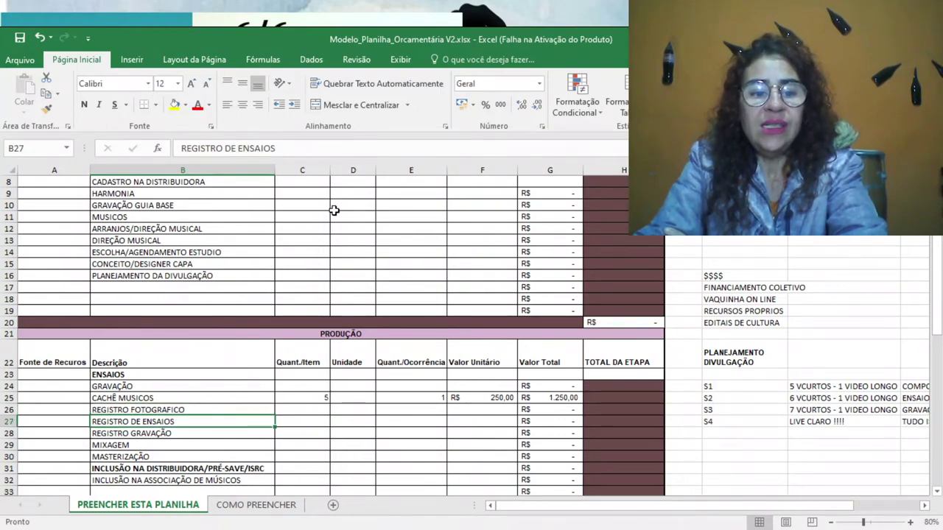
key(Down)
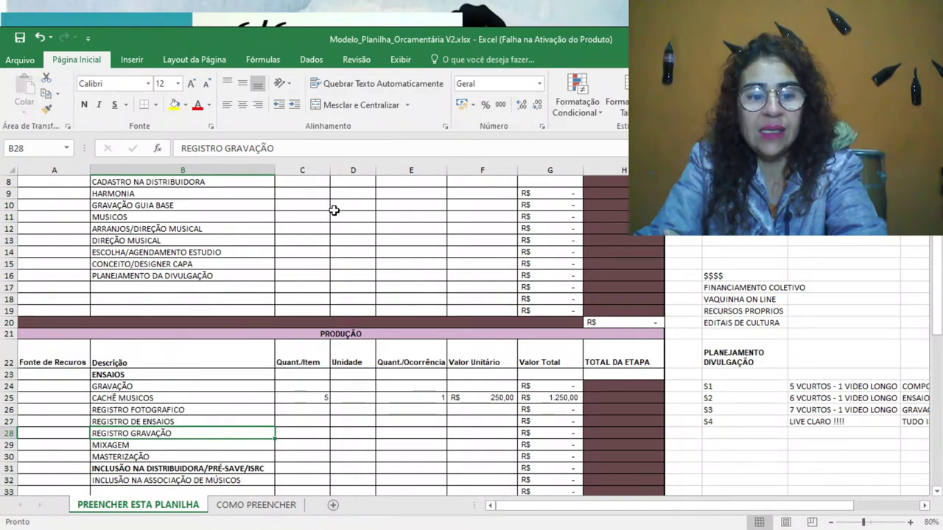
key(Down)
key(Down)
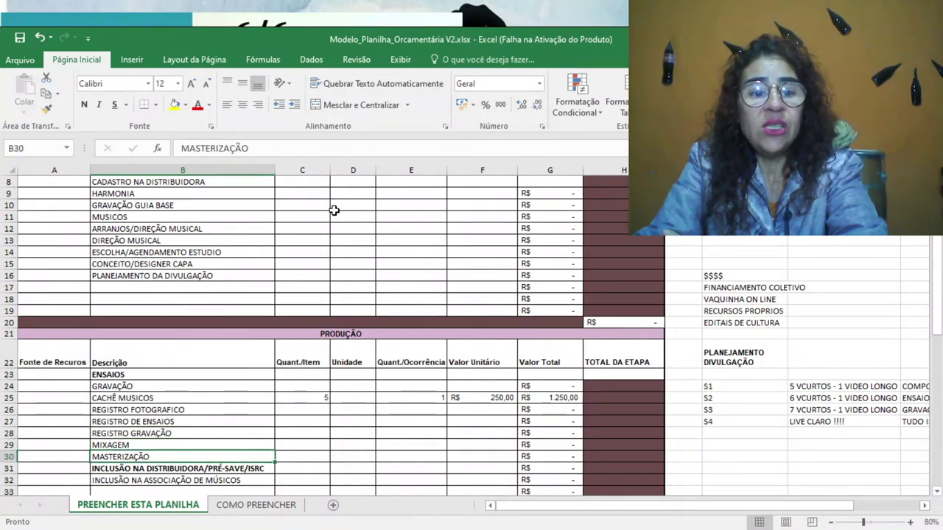
key(Up)
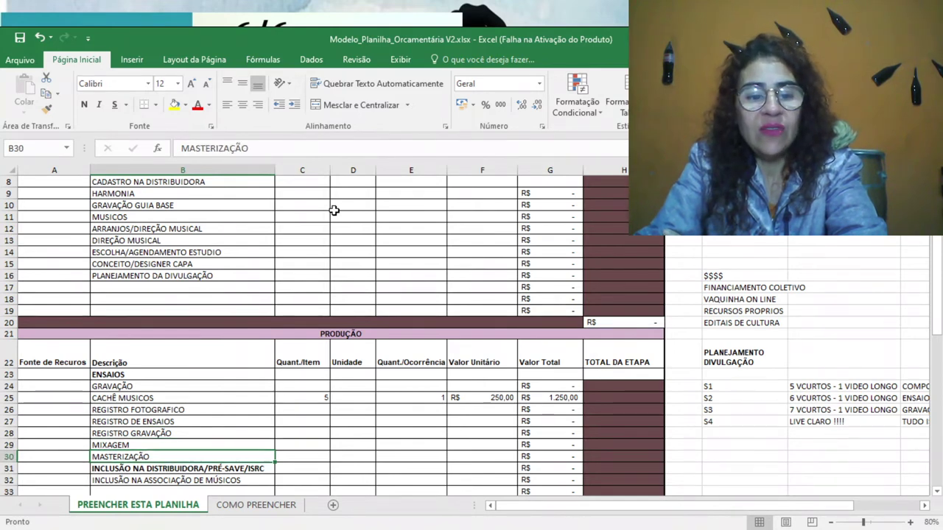
key(Up)
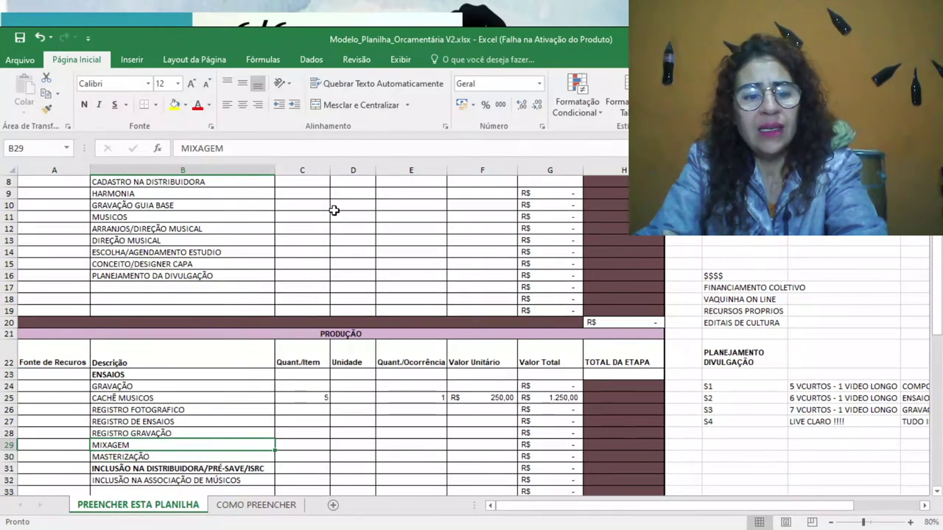
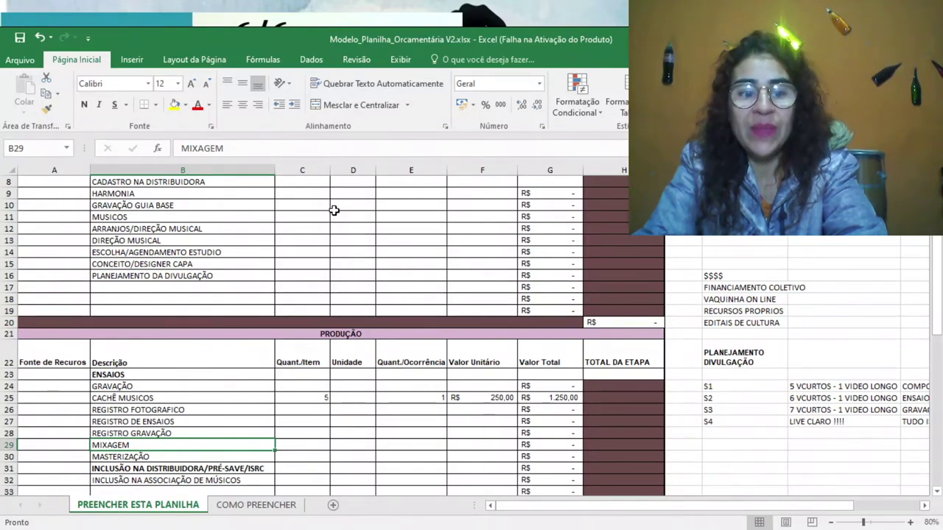
Step: Examine MASTERIZAÇÃO and the two INCLUSÃO items for the distributor and the musicians' association in the PRODUÇÃO stage
key(Down)
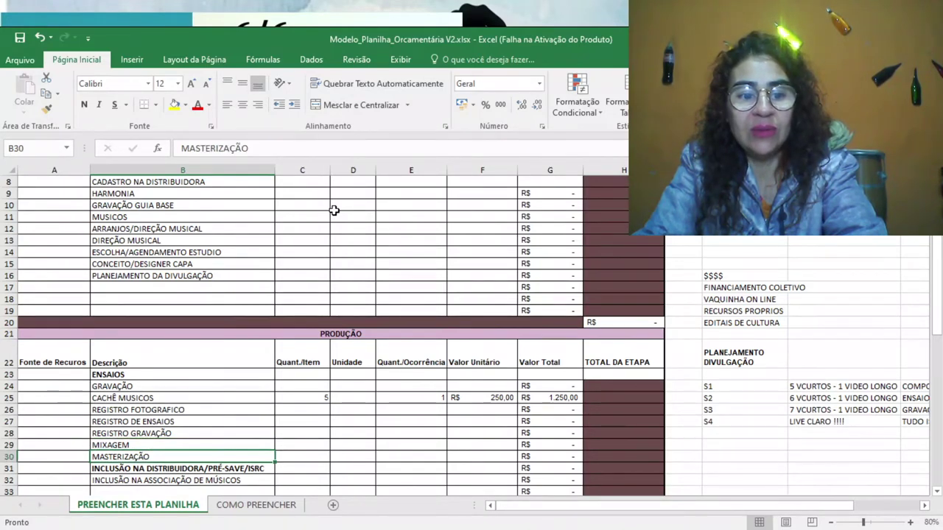
key(Down)
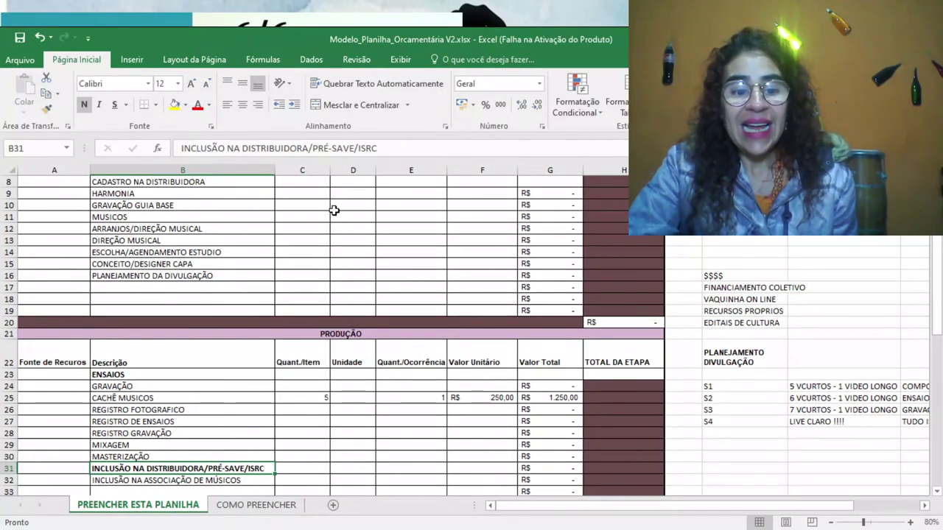
key(Down)
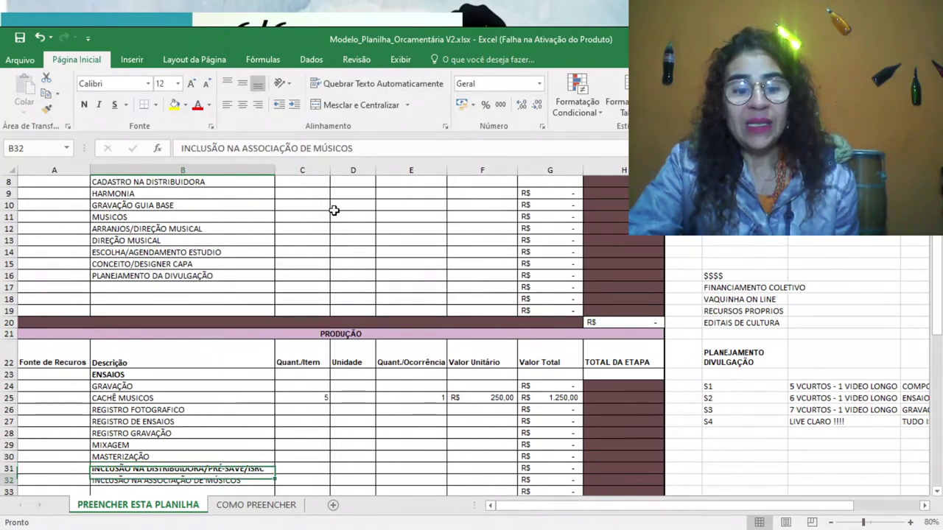
key(Up)
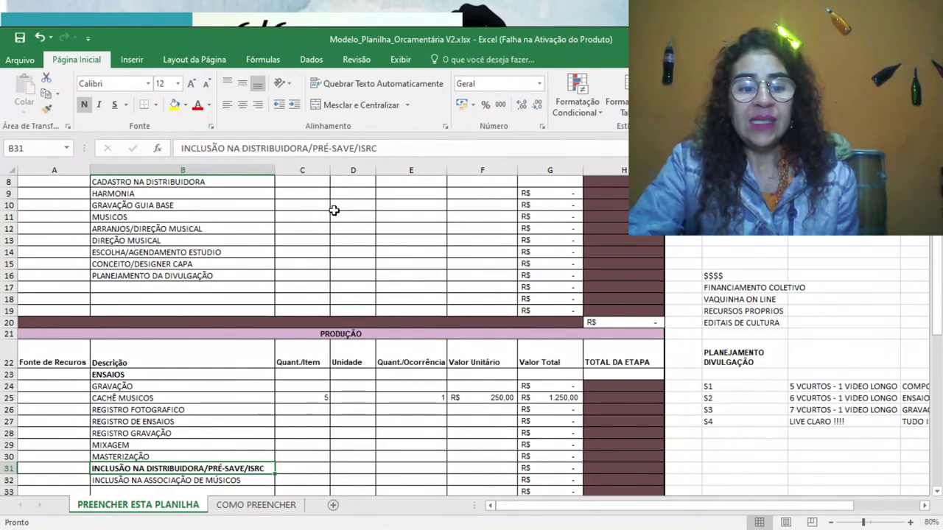
key(Down)
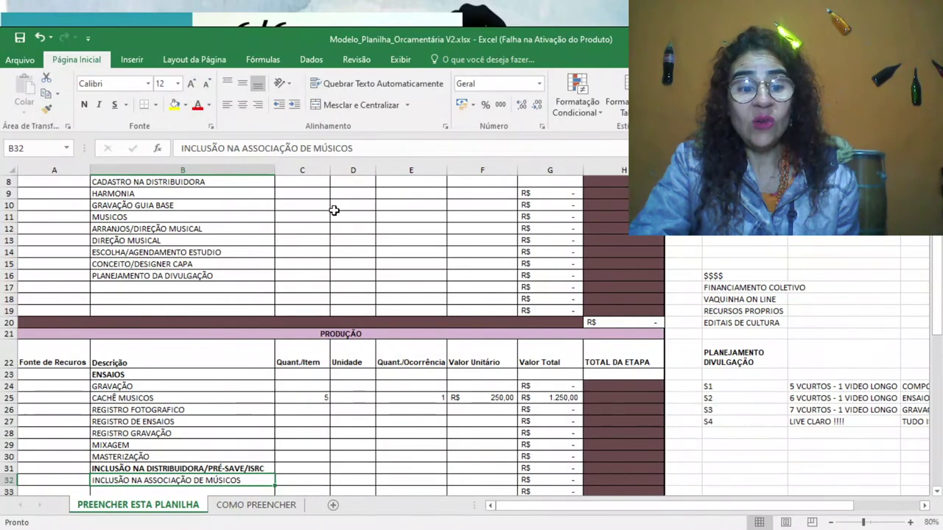
key(Down)
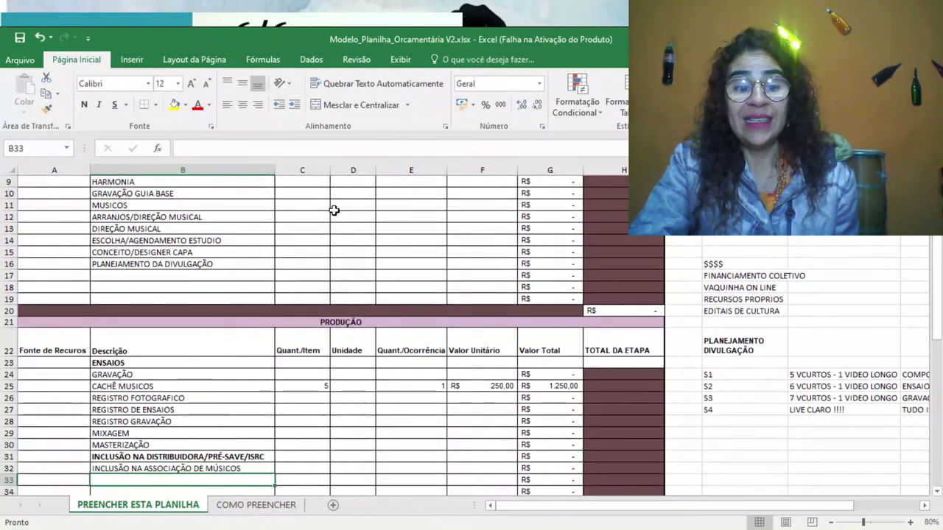
key(Up)
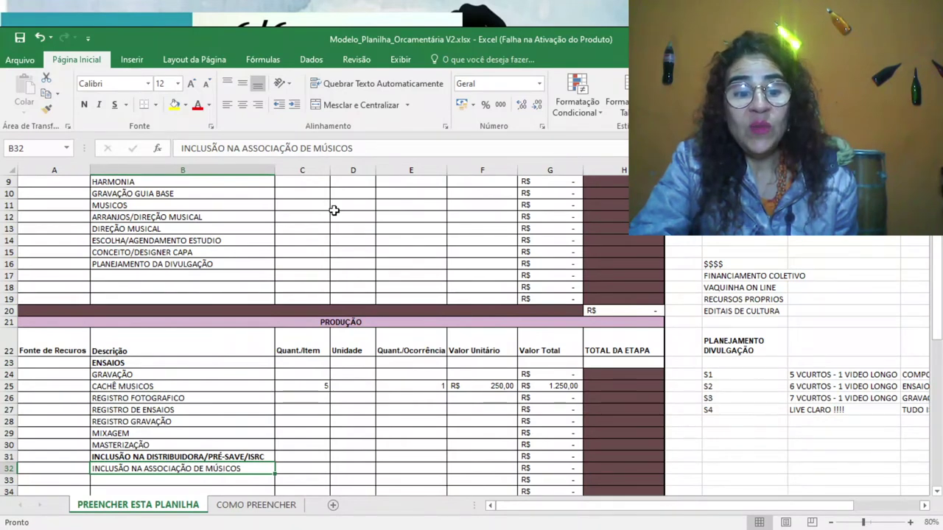
key(Up)
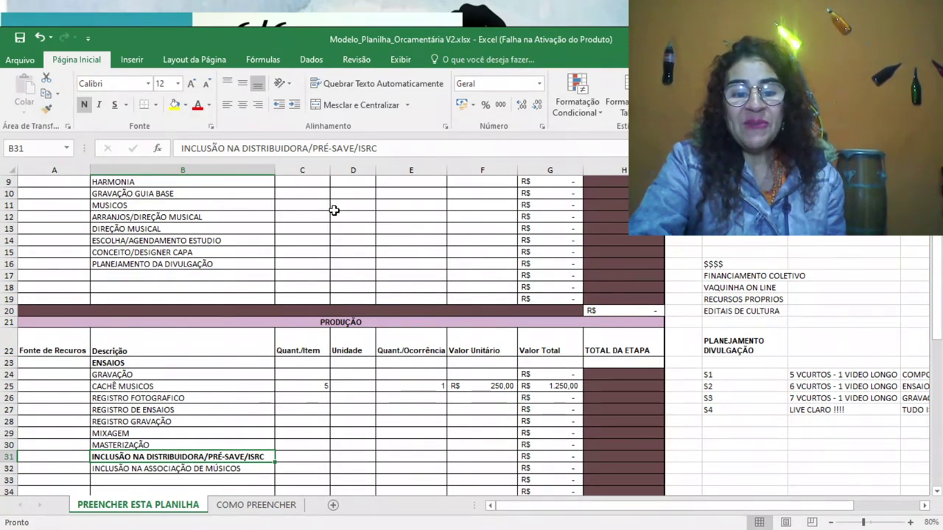
key(Down)
key(Up)
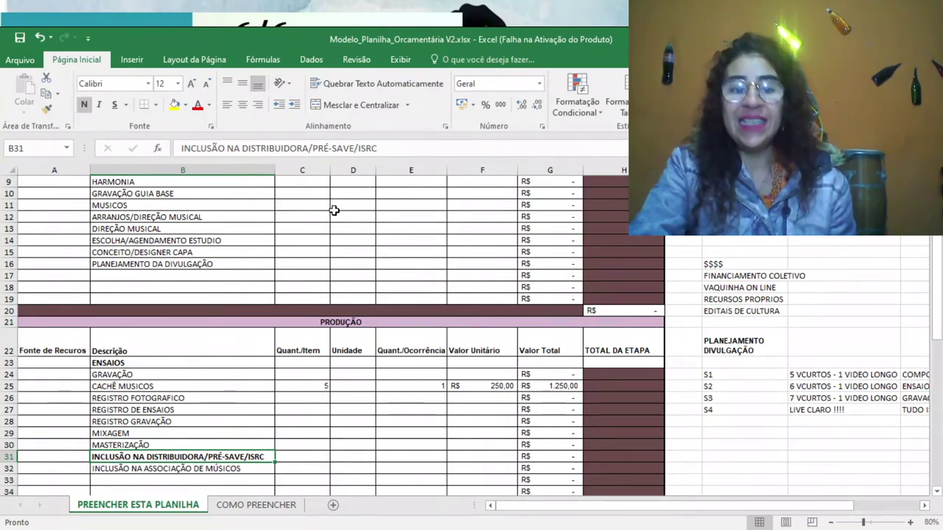
Step: Look back from the PRODUÇÃO items to PLANEJAMENTO DA DIVULGAÇÃO in the preceding stage
key(Up)
key(Up)
key(Up)
key(Up)
key(Up)
key(Up)
key(Up)
key(Up)
key(Up)
key(Up)
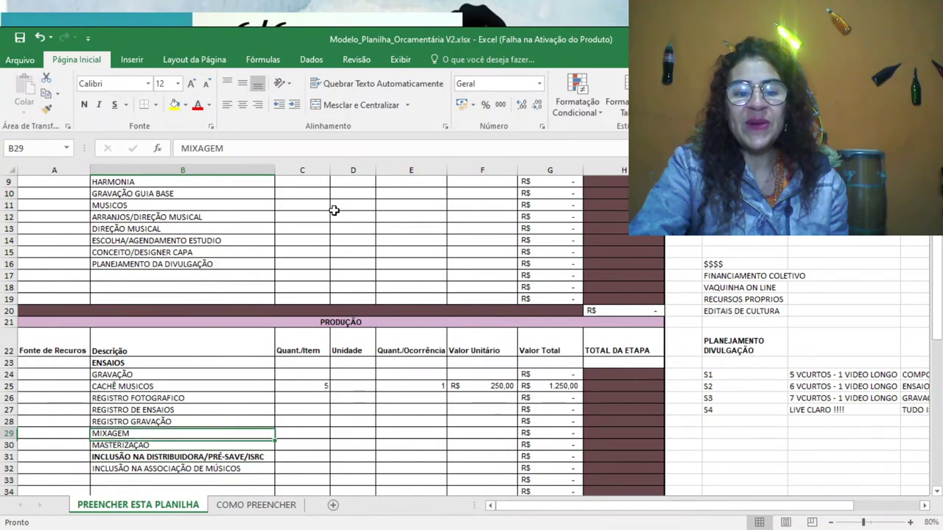
key(Up)
key(Up)
key(Up)
key(Up)
key(Up)
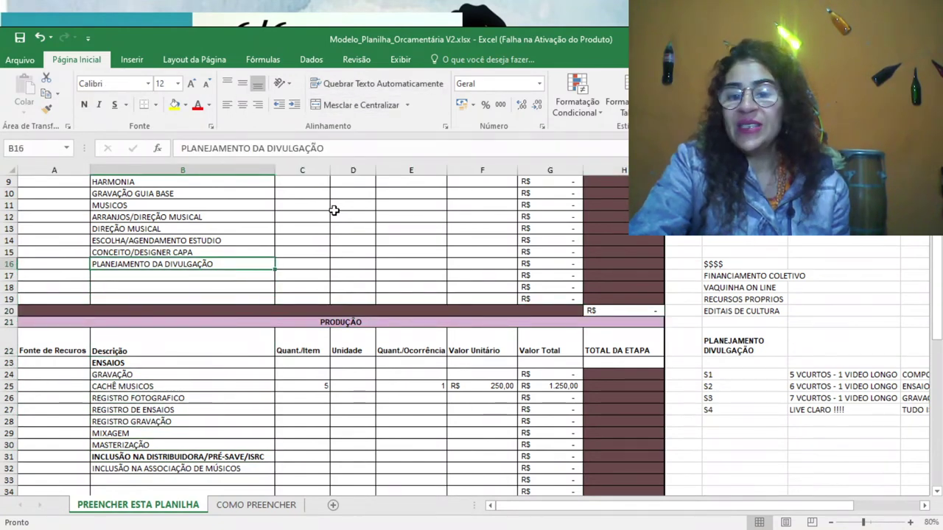
Step: Move on to the DIVULGAÇÃO stage and look through its items down to IMPULSIONAMENTO
key(Down)
key(Down)
key(Down)
key(Down)
key(Down)
key(Down)
key(Down)
key(Down)
key(Down)
key(Down)
key(Down)
key(Down)
key(Down)
key(Down)
key(Down)
key(Down)
key(Down)
key(Down)
key(Down)
key(Down)
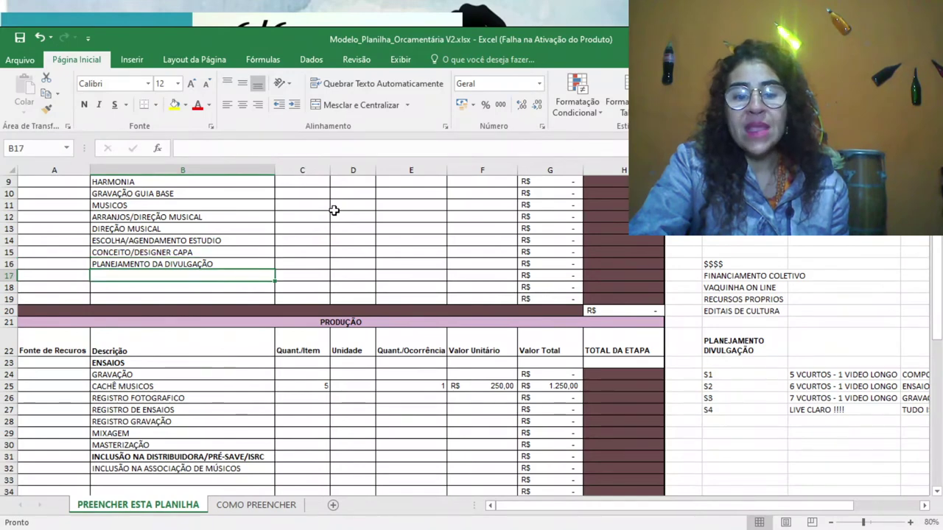
key(Down)
key(Down)
key(Down)
key(Down)
key(Down)
key(Down)
key(Down)
key(Down)
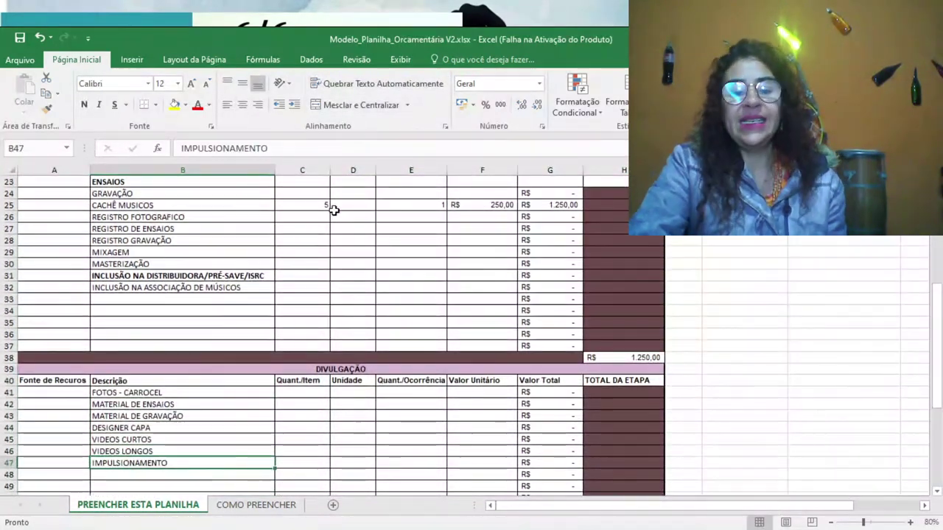
Step: Return to FOTOS - CARROCEL at the start of the DIVULGAÇÃO stage and continue to MATERIAL DE ENSAIOS
key(Up)
key(Up)
key(Up)
key(Up)
key(Up)
key(Up)
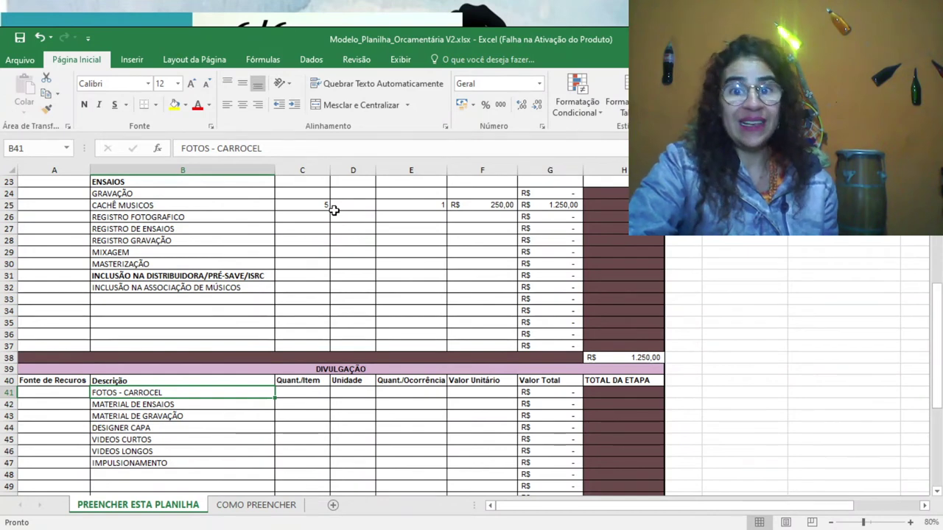
key(Down)
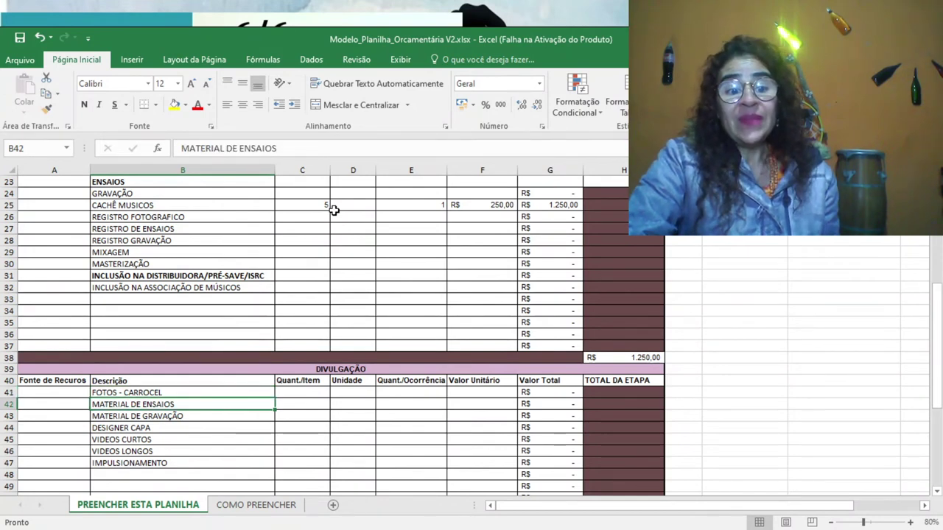
Step: Look through the DIVULGAÇÃO items from MATERIAL DE GRAVAÇÃO down to VIDEOS LONGOS, then return to DESIGNER CAPA
key(Down)
key(Down)
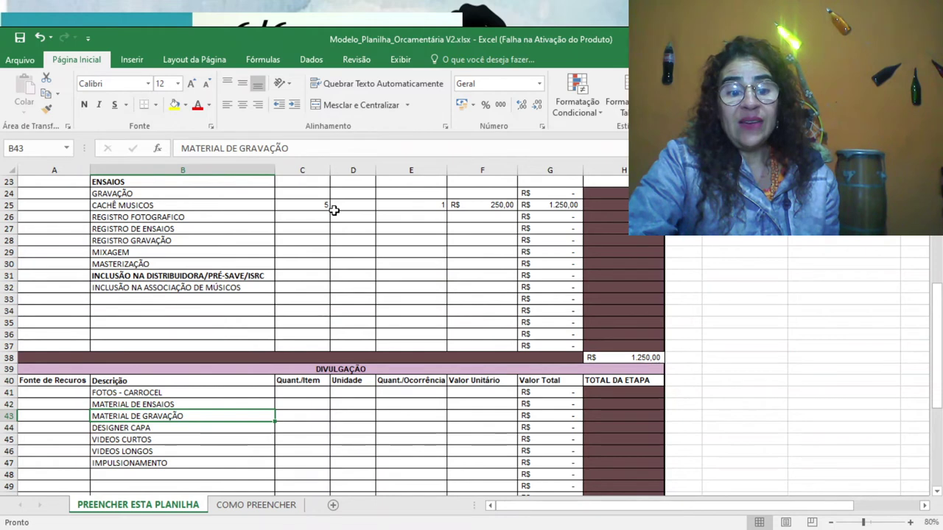
key(Down)
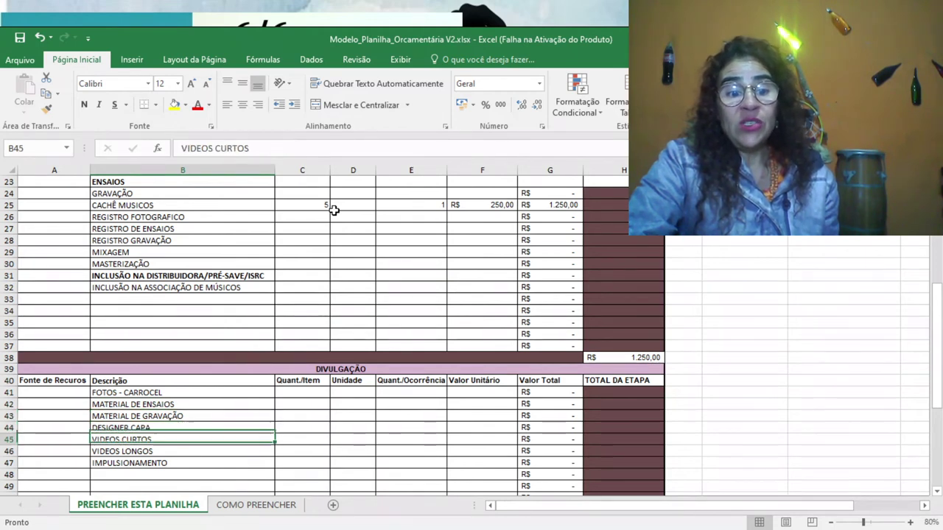
key(Down)
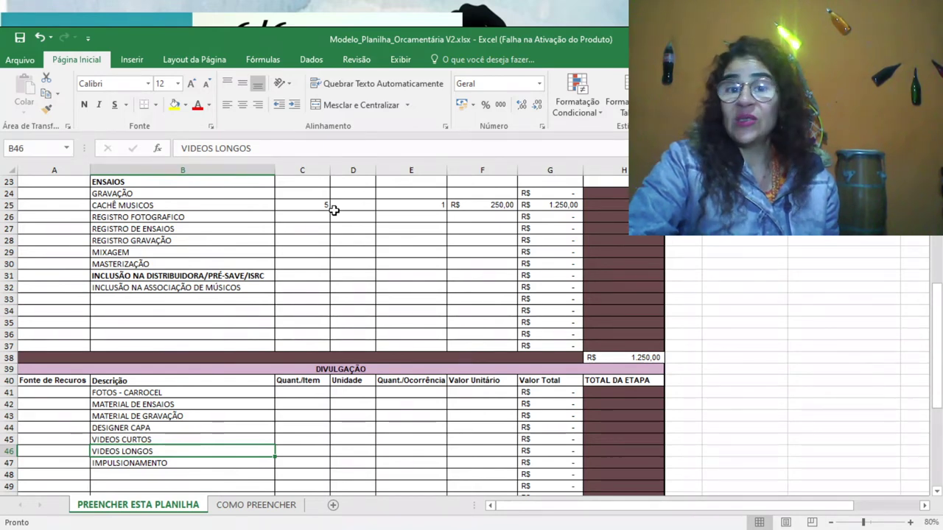
key(Up)
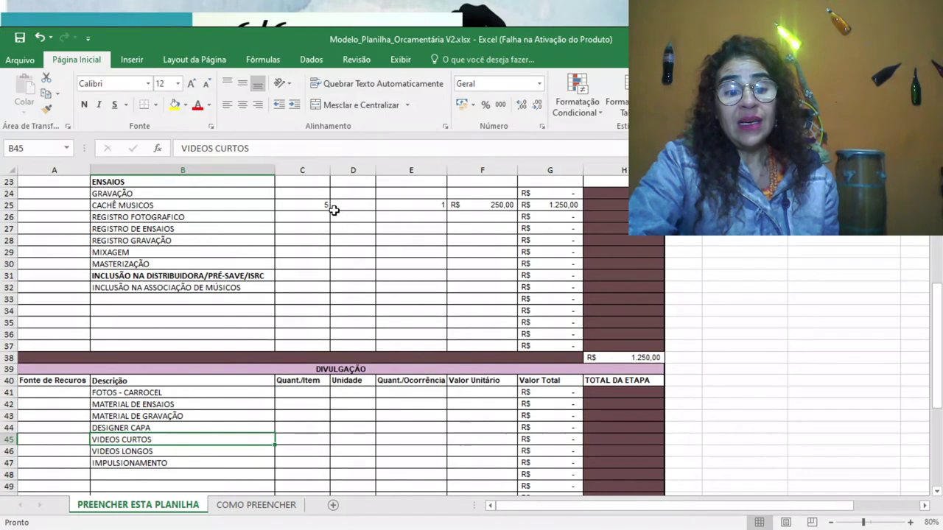
key(Up)
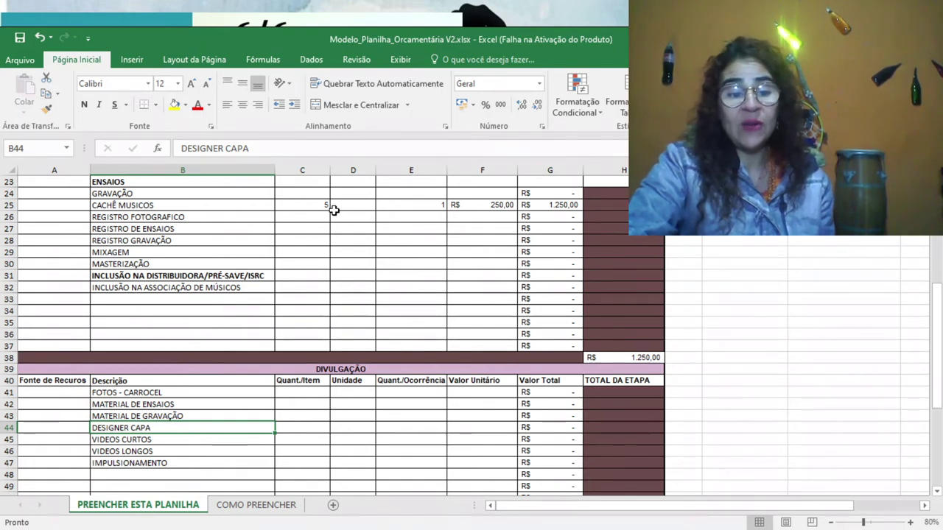
Step: Go from the DIVULGAÇÃO items to the S1 row of the PLANEJAMENTO DIVULGAÇÃO notes beside the PRODUÇÃO table
key(Up)
key(Up)
key(Up)
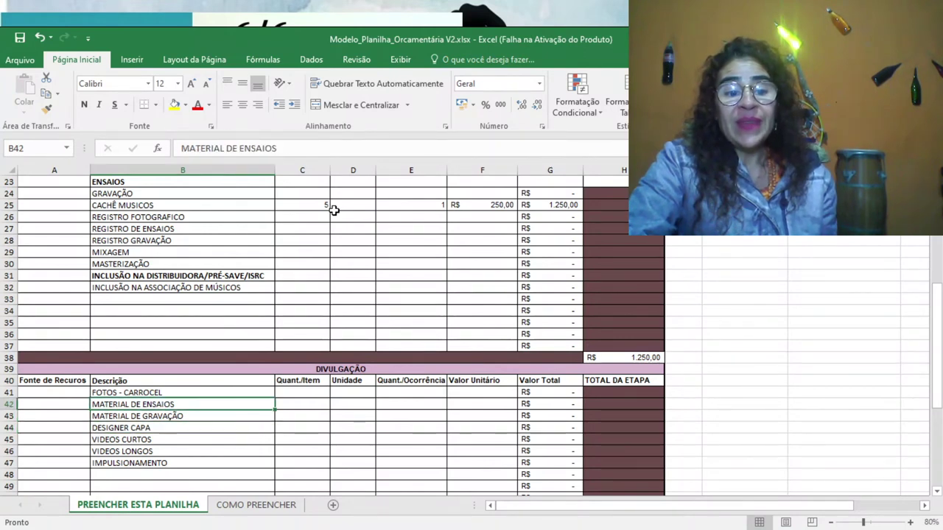
key(Up)
key(Up)
key(Up)
key(Up)
key(Up)
key(Up)
key(Up)
key(Up)
key(Up)
key(Up)
key(Up)
key(Up)
key(Up)
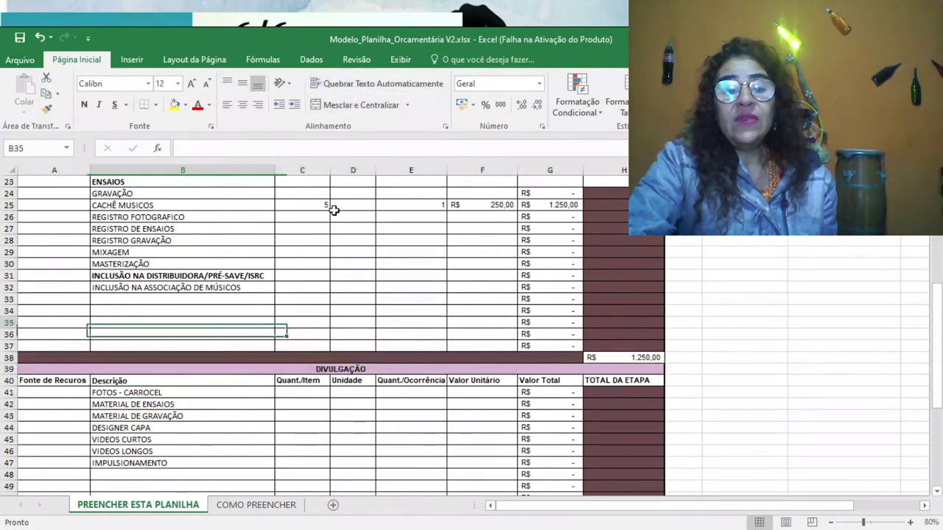
key(Up)
key(Up)
key(Up)
key(Up)
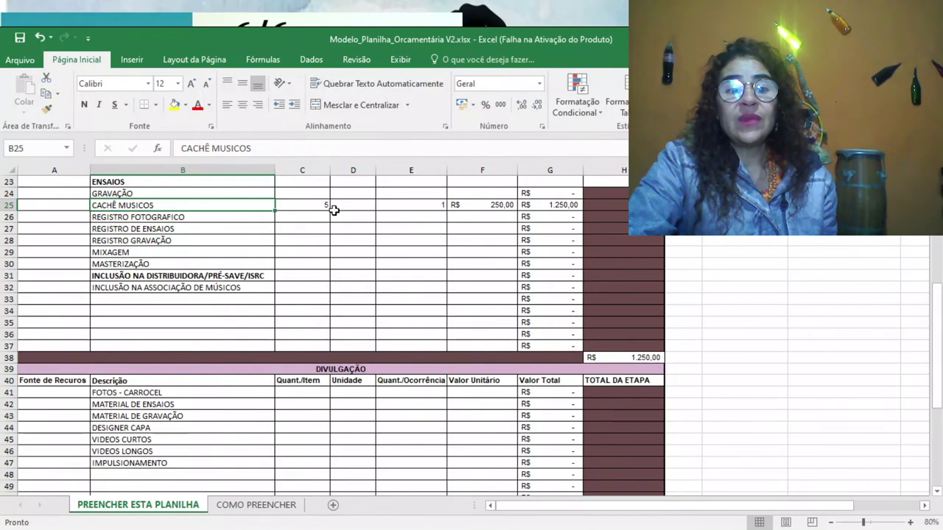
key(Right)
key(Right)
key(Right)
key(Right)
key(Right)
key(Right)
key(Right)
key(Right)
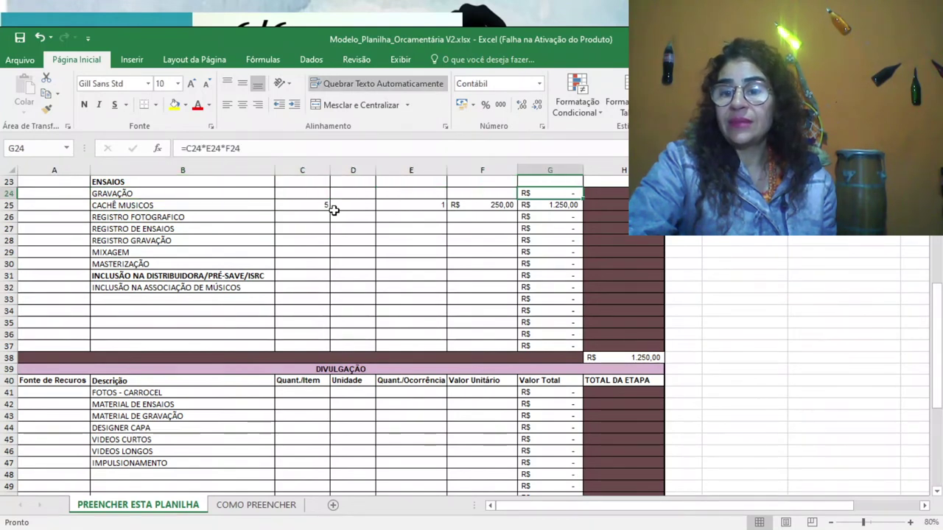
key(Right)
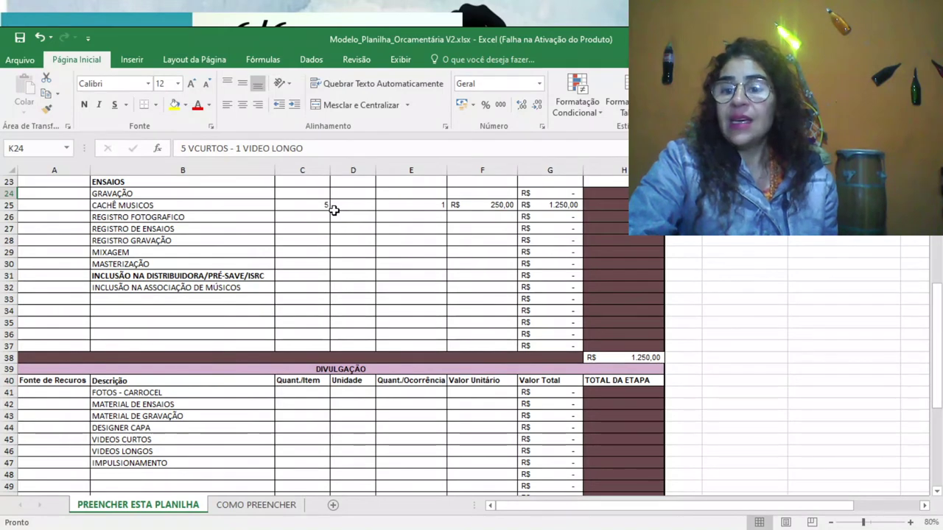
key(Left)
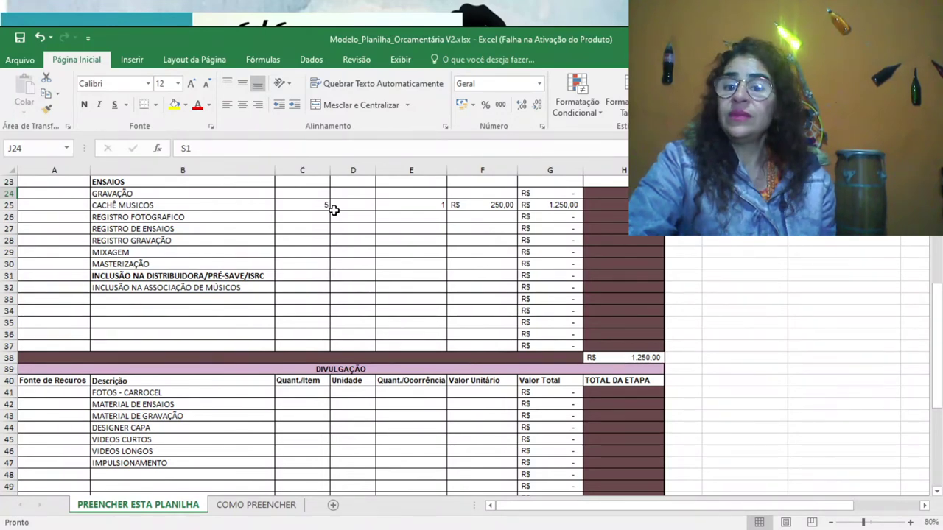
Step: Examine the S1 row of the PLANEJAMENTO DIVULGAÇÃO notes, comparing its planned videos with S2 and checking its theme
key(Down)
key(Down)
key(Down)
key(Up)
key(Up)
key(Up)
key(Right)
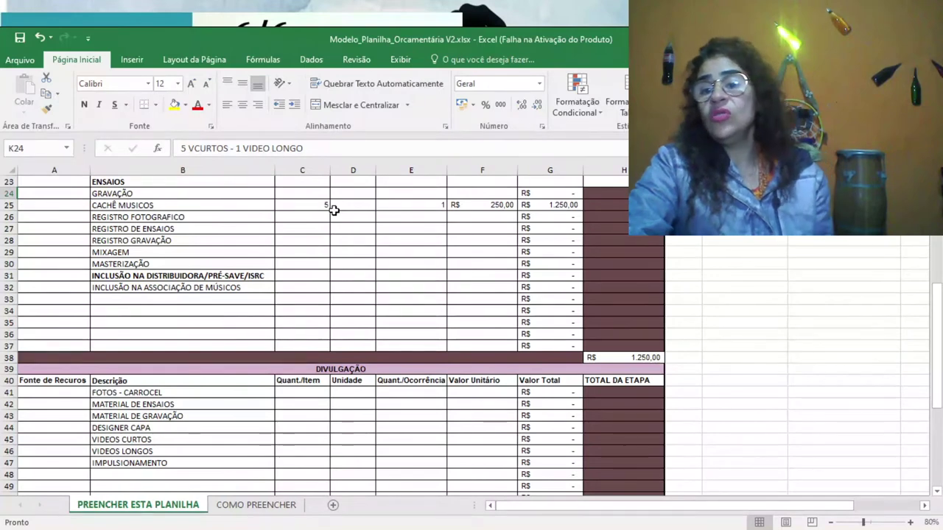
key(Down)
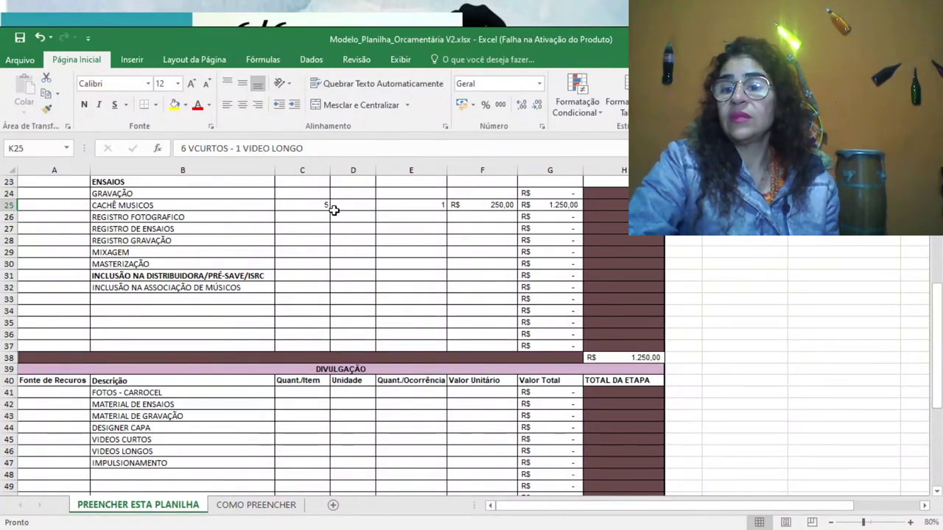
key(Up)
key(Right)
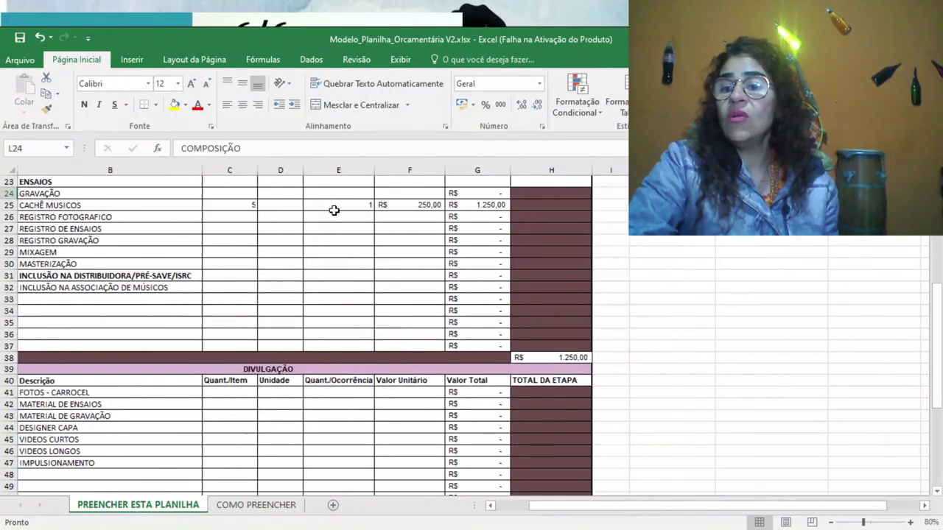
Step: Examine the planned videos and themes for S2 and S3 in the PLANEJAMENTO DIVULGAÇÃO notes
key(Down)
key(Left)
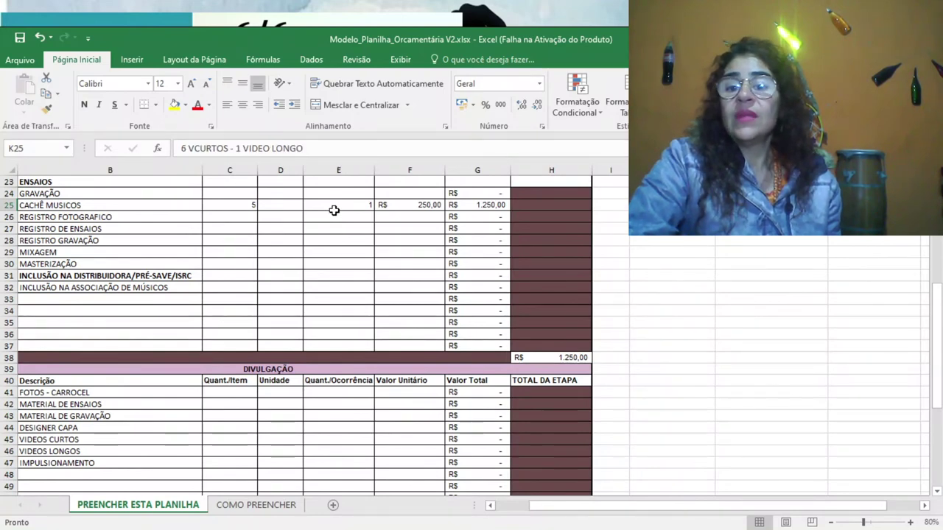
key(Right)
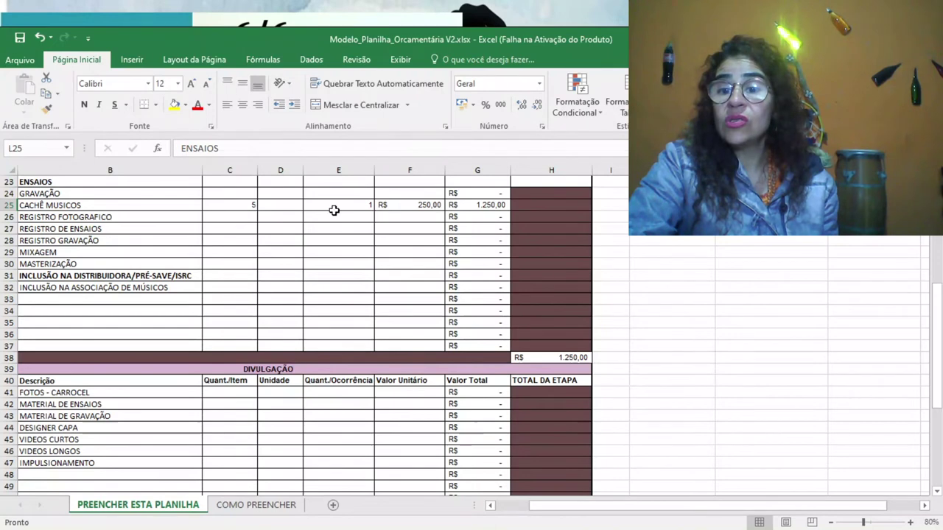
key(Left)
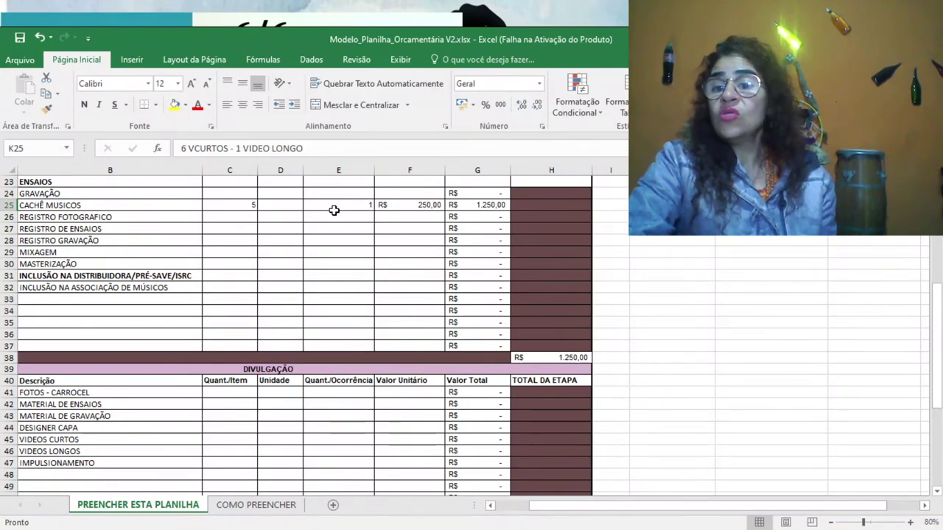
key(Down)
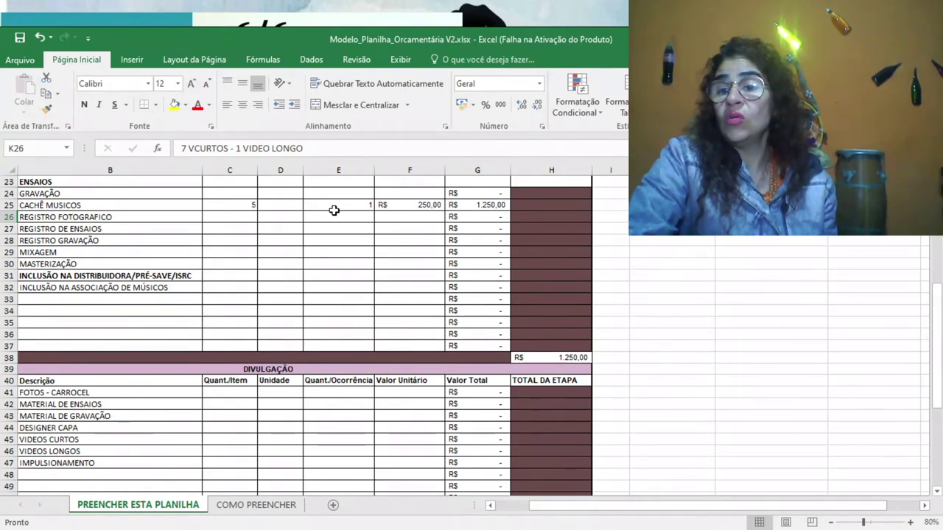
key(Right)
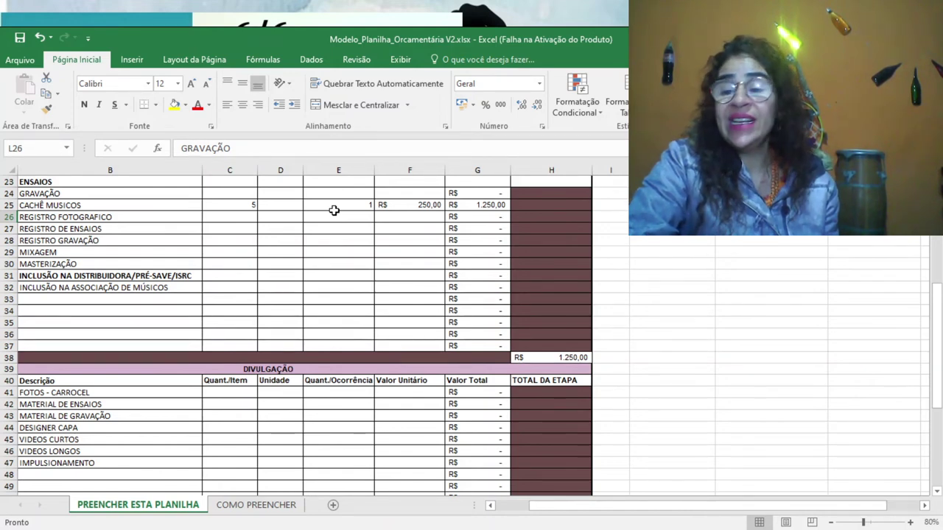
Step: Examine the S4 entry of the PLANEJAMENTO DIVULGAÇÃO notes and go back up to the S1 video plan
key(Down)
key(Left)
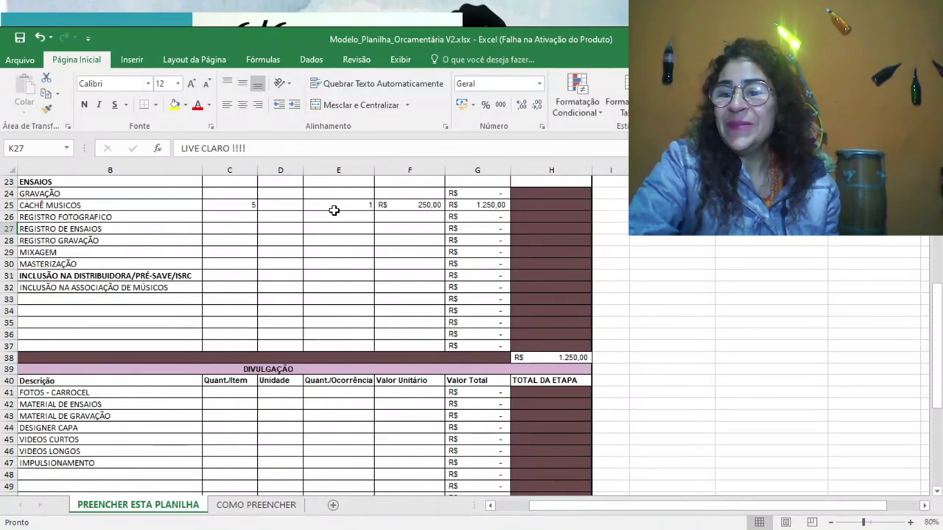
key(Up)
key(Up)
key(Up)
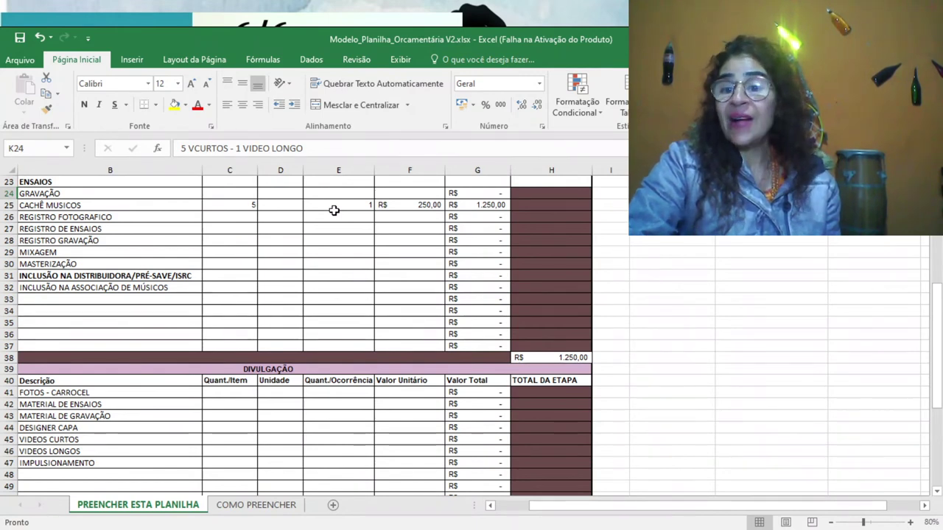
Step: Return from the PLANEJAMENTO DIVULGAÇÃO notes to the IMPULSIONAMENTO item in the DIVULGAÇÃO stage
key(Down)
key(Down)
key(Down)
key(Left)
key(Left)
key(Left)
key(Left)
key(Left)
key(Left)
key(Left)
key(Left)
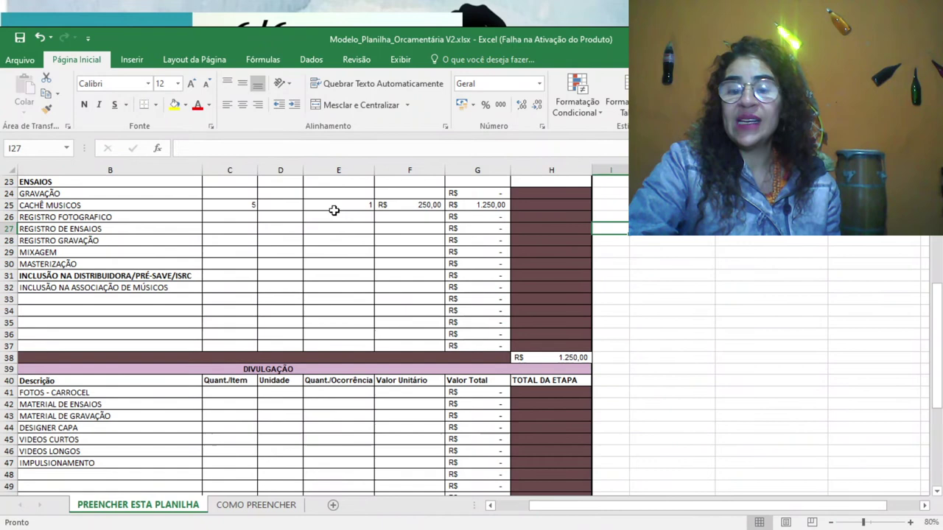
key(Left)
key(Left)
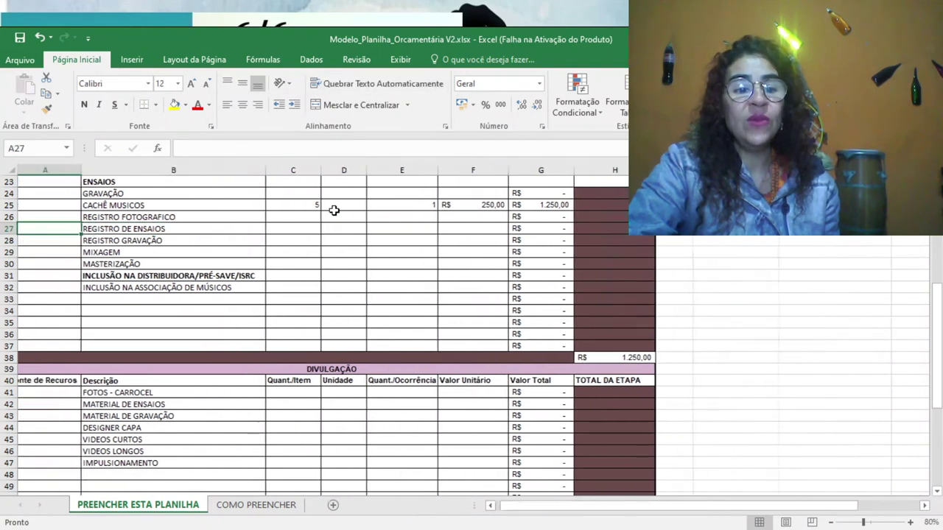
key(Down)
key(Down)
key(Down)
key(Down)
key(Down)
key(Down)
key(Down)
key(Down)
key(Down)
key(Down)
key(Down)
key(Down)
key(Down)
key(Down)
key(Down)
key(Down)
key(Down)
key(Down)
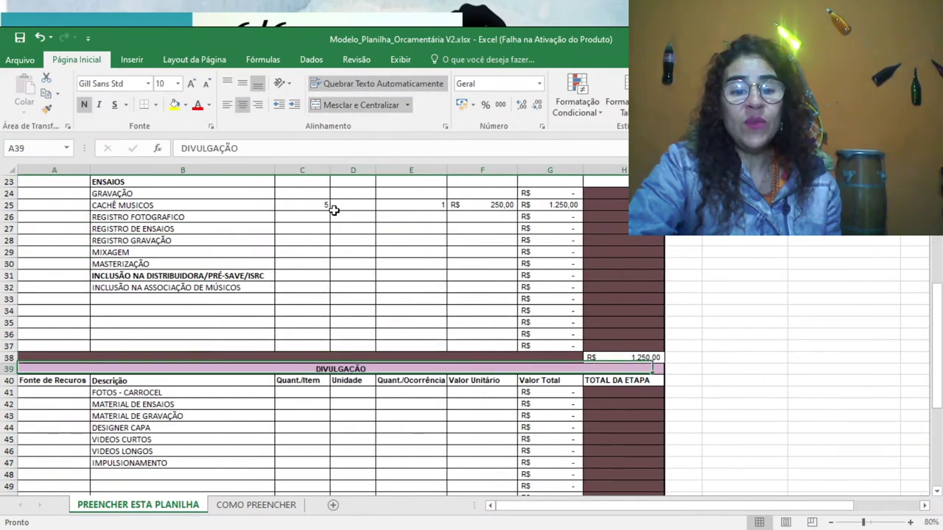
key(Down)
key(Down)
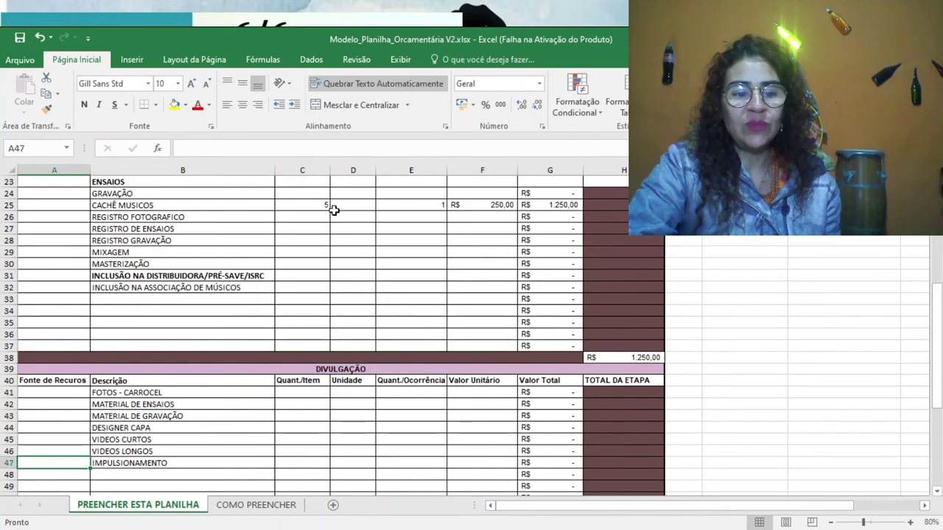
key(Right)
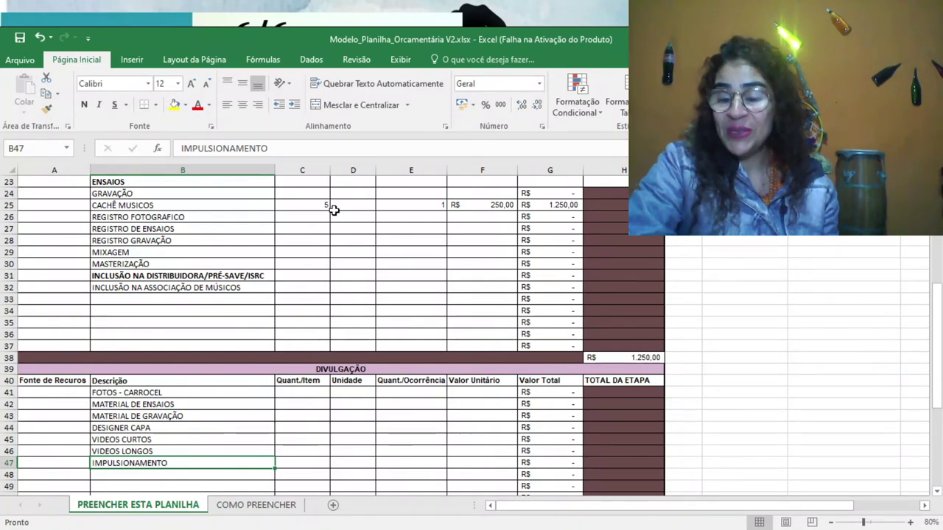
Step: Move on to the ADMINISTRATIVO stage and look through its items down to IMPRESSÕES
key(Down)
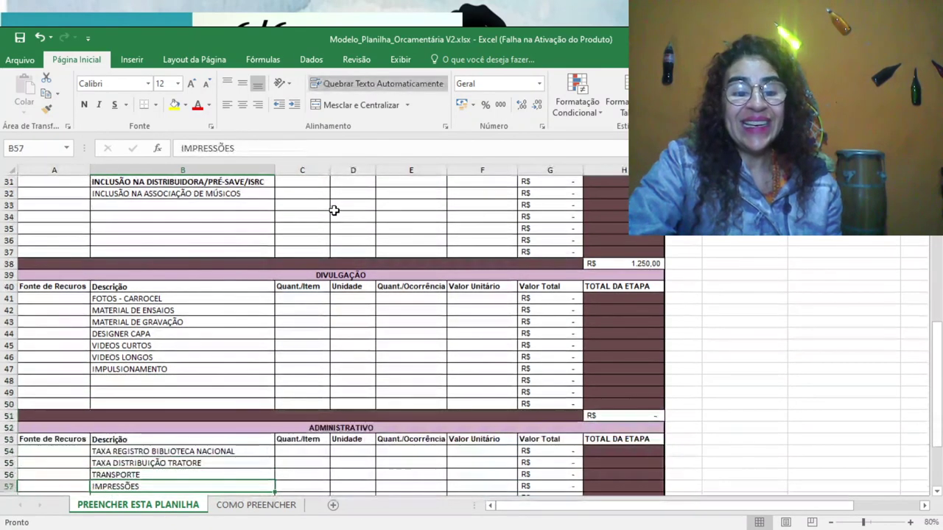
key(Down)
key(Down)
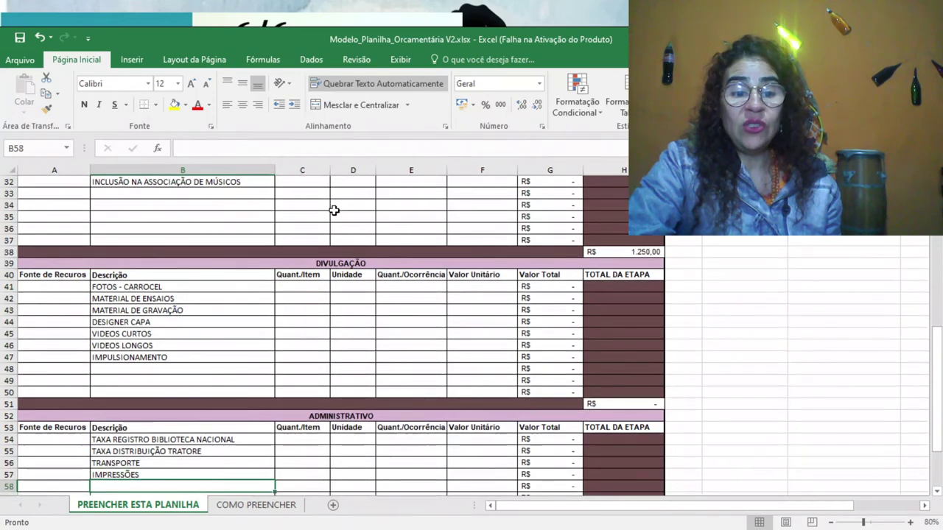
Step: Go back up through all the stages to the GRAVAÇÃO DE EP project name at the start of the sheet
key(Up)
key(Up)
key(Up)
key(Up)
key(Up)
key(Up)
key(Up)
key(Up)
key(Up)
key(Up)
key(Up)
key(Up)
key(Up)
key(Up)
key(Up)
key(Up)
key(Up)
key(Up)
key(Up)
key(Up)
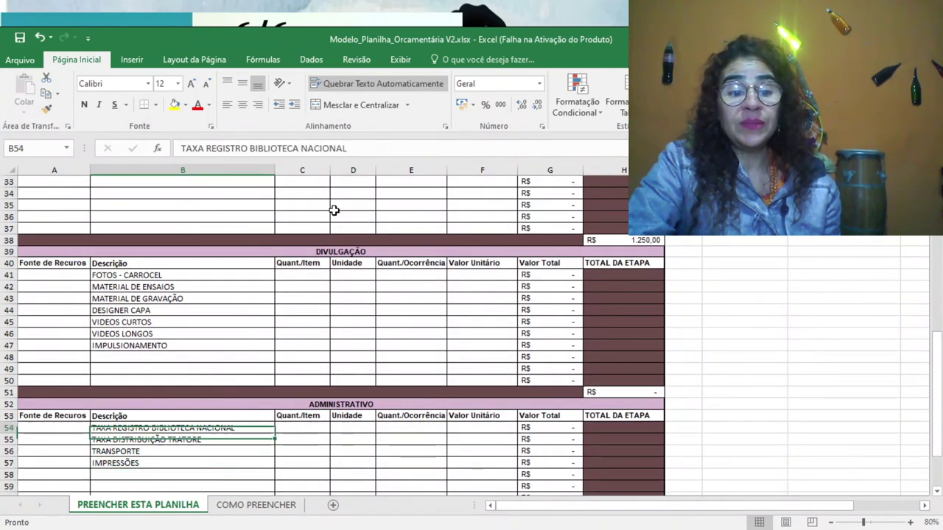
key(Up)
key(Up)
key(Up)
key(Up)
key(Up)
key(Up)
key(Up)
key(Up)
key(Up)
key(Up)
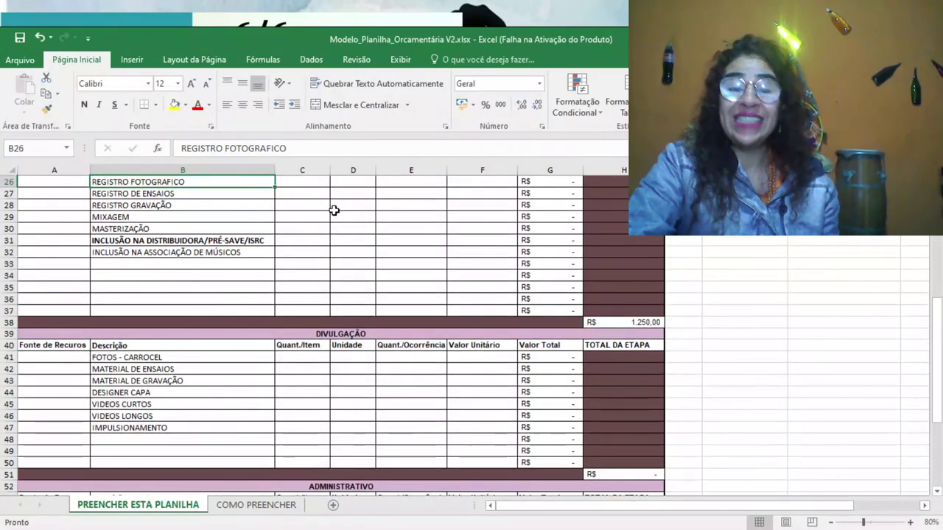
key(Up)
key(Up)
key(Up)
key(Up)
key(Up)
key(Up)
key(Up)
key(Up)
key(Up)
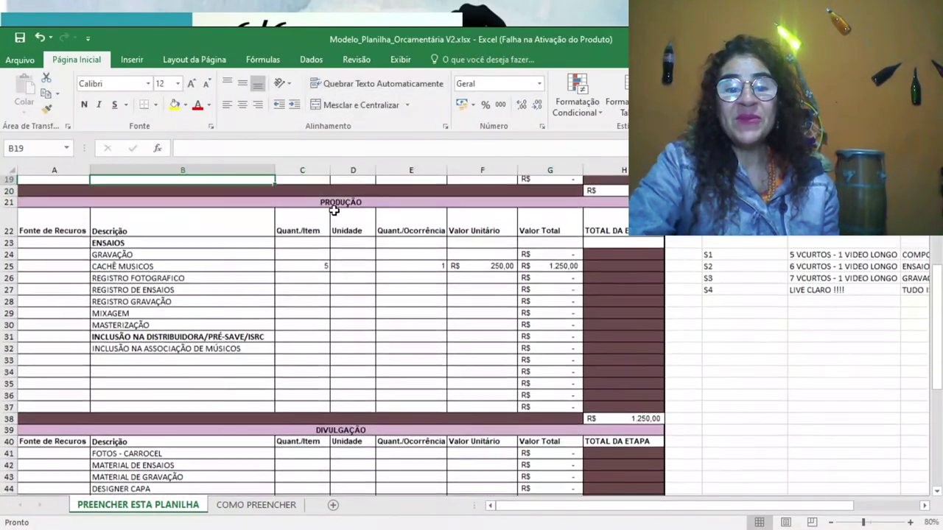
key(Up)
key(Up)
key(Up)
key(Up)
key(Up)
key(Up)
key(Up)
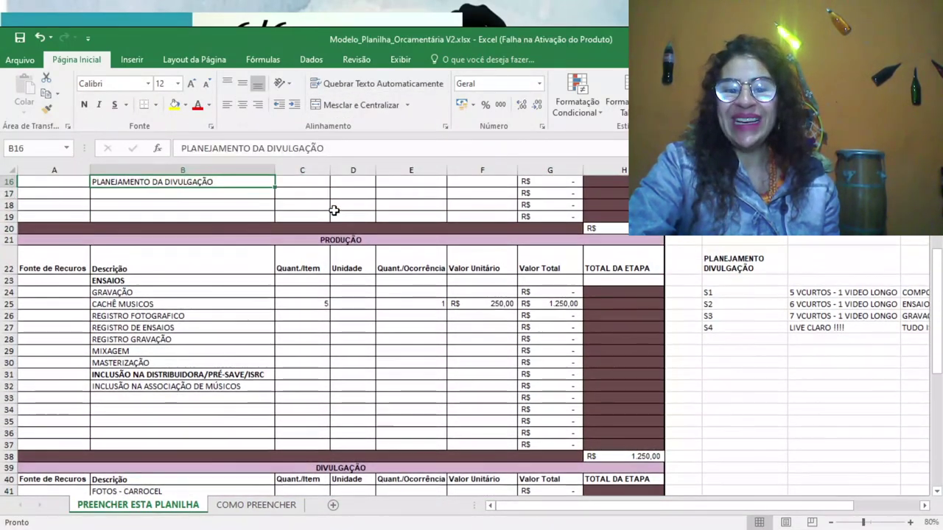
key(Up)
key(Up)
key(Up)
key(Up)
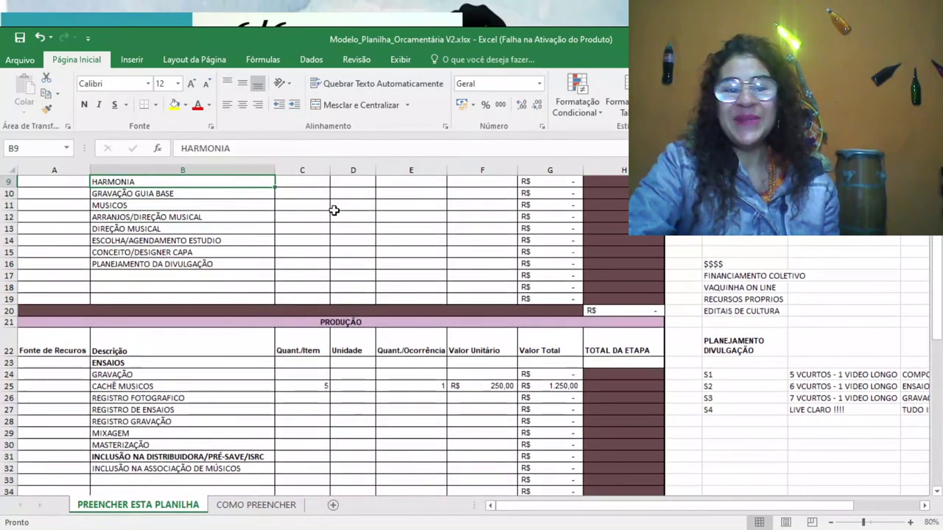
key(Up)
key(Up)
key(Up)
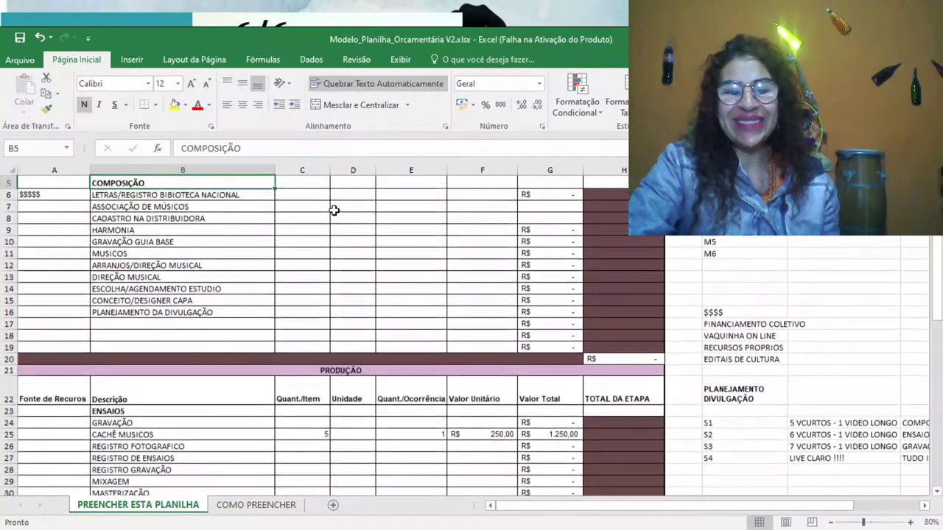
key(Up)
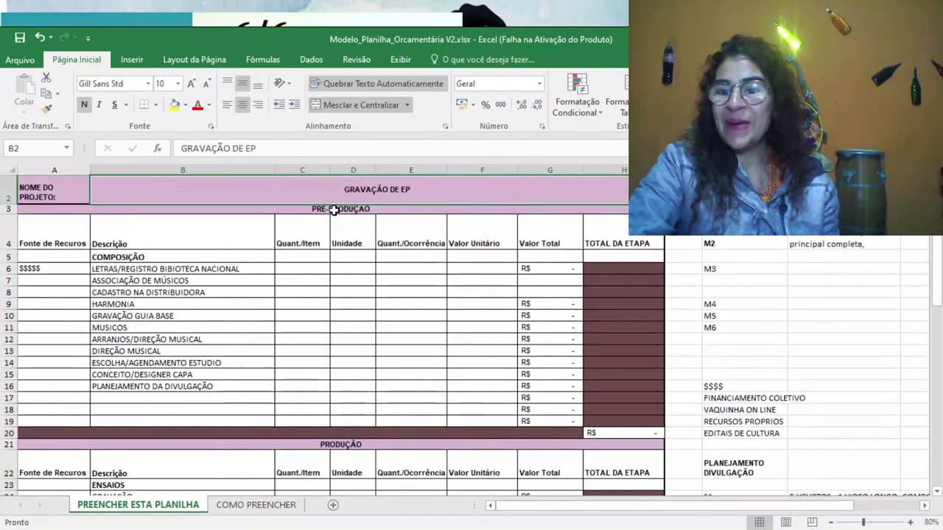
Step: Look over the EDITAL NATURA MUSICAL 2016 title, the first COMPOSIÇÃO items and the funding source entry for LETRAS/REGISTRO BIBIOTECA NACIONAL
key(Up)
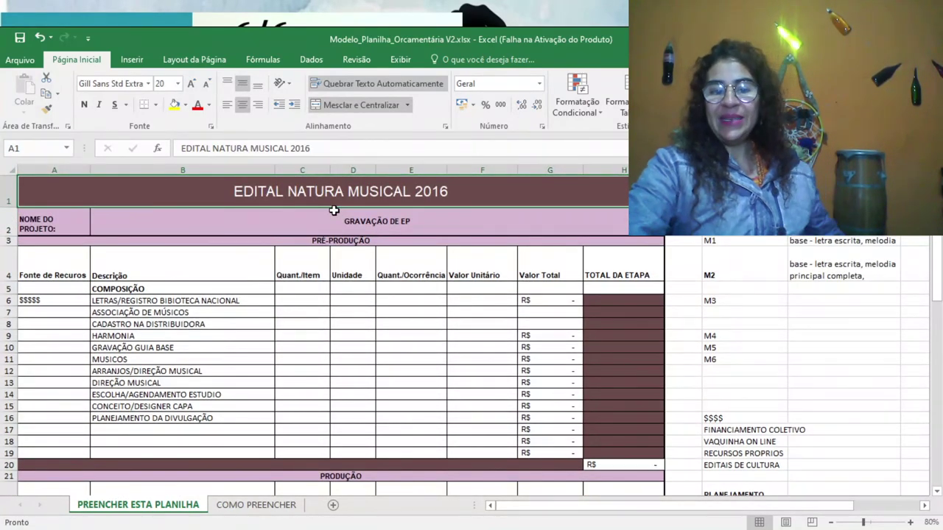
key(Down)
key(Down)
key(Down)
key(Down)
key(Down)
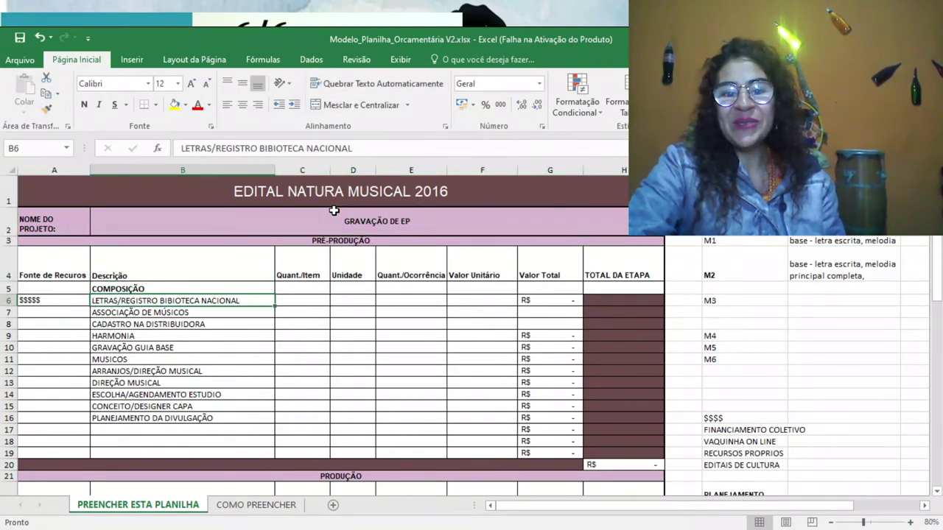
key(Down)
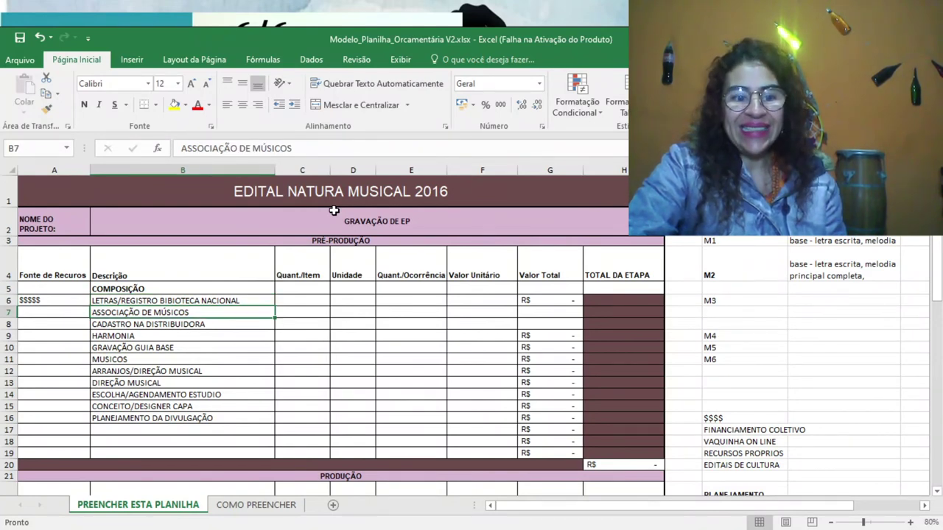
key(Left)
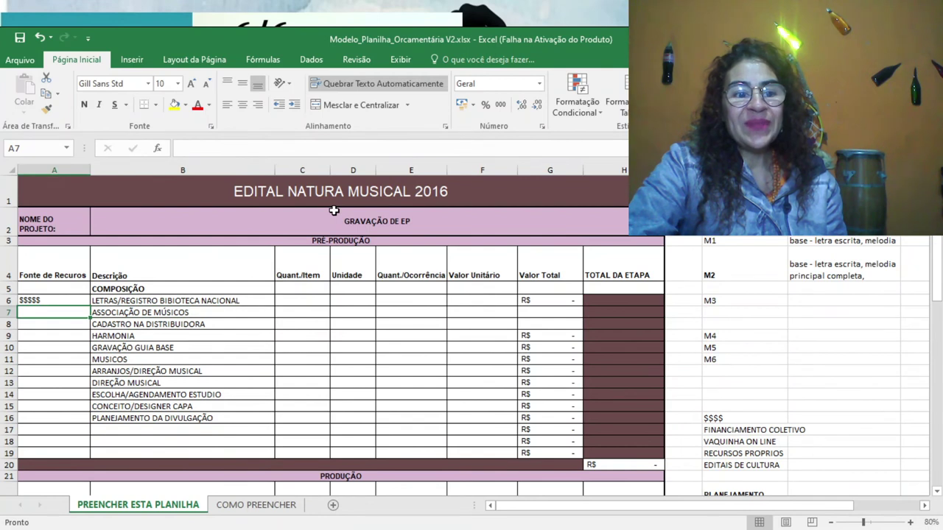
key(Up)
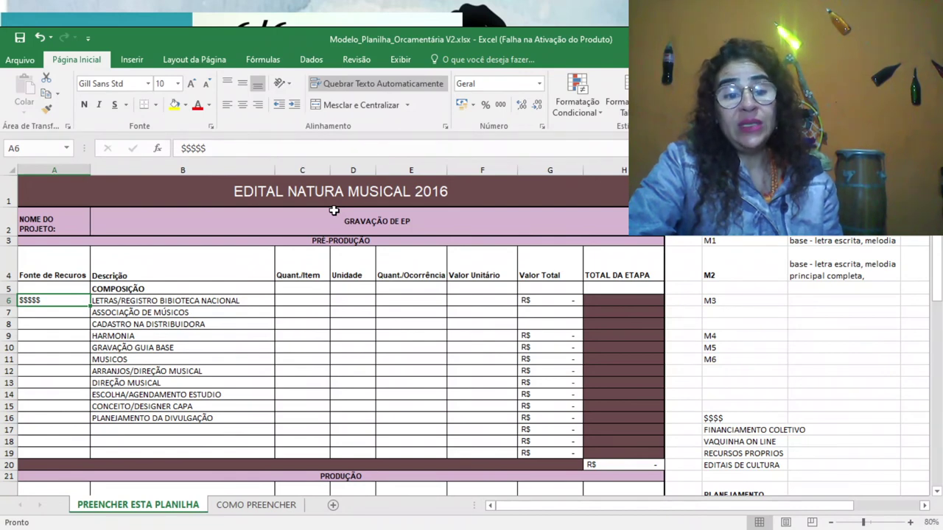
Step: Look through the PRÉ-PRODUÇÃO descriptions from LETRAS/REGISTRO BIBIOTECA NACIONAL down to MUSICOS
key(Right)
key(Down)
key(Down)
key(Down)
key(Down)
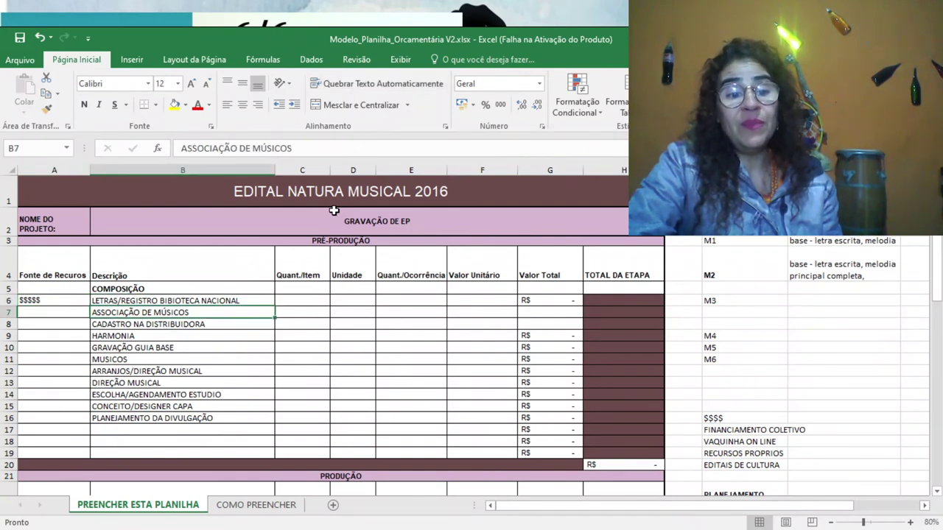
key(Down)
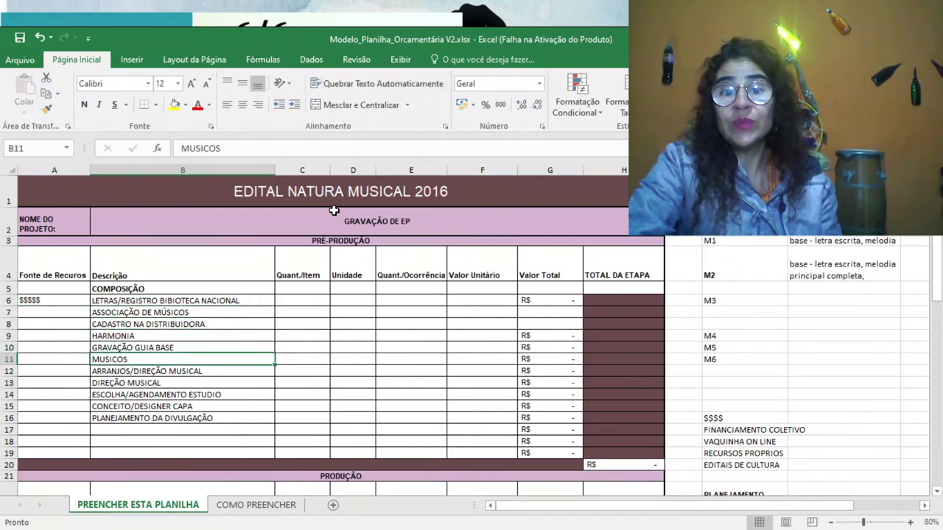
Step: Go from the MUSICOS row's funding source cell back up to the $$$$$ entry
key(Left)
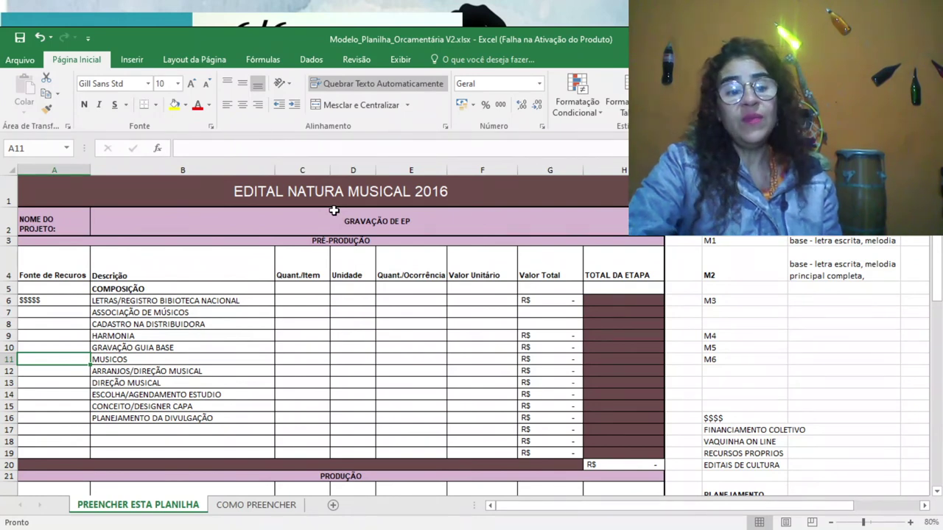
key(Up)
key(Up)
key(Up)
key(Up)
key(Up)
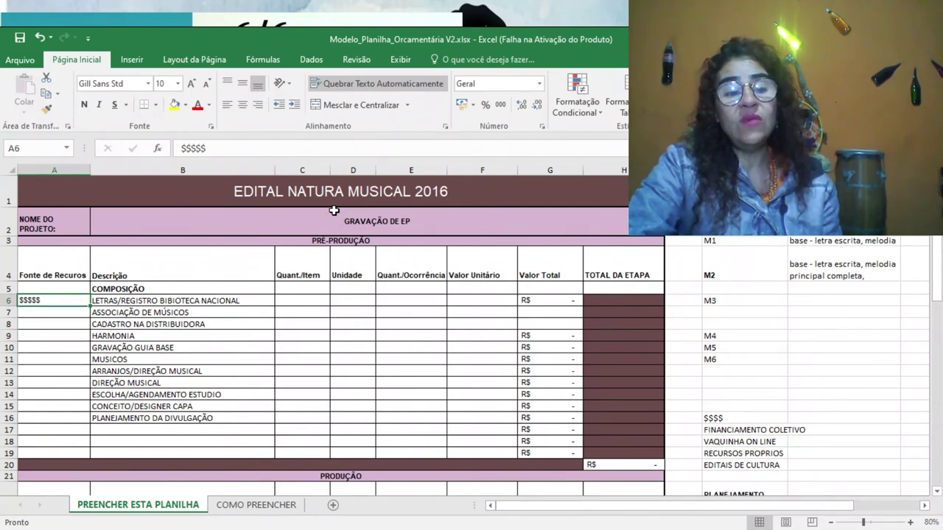
Step: Review the PRÉ-PRODUÇÃO funding source cells down to PLANEJAMENTO DA DIVULGAÇÃO and return to the CONCEITO/DESIGNER CAPA row
key(Down)
key(Down)
key(Down)
key(Down)
key(Down)
key(Down)
key(Down)
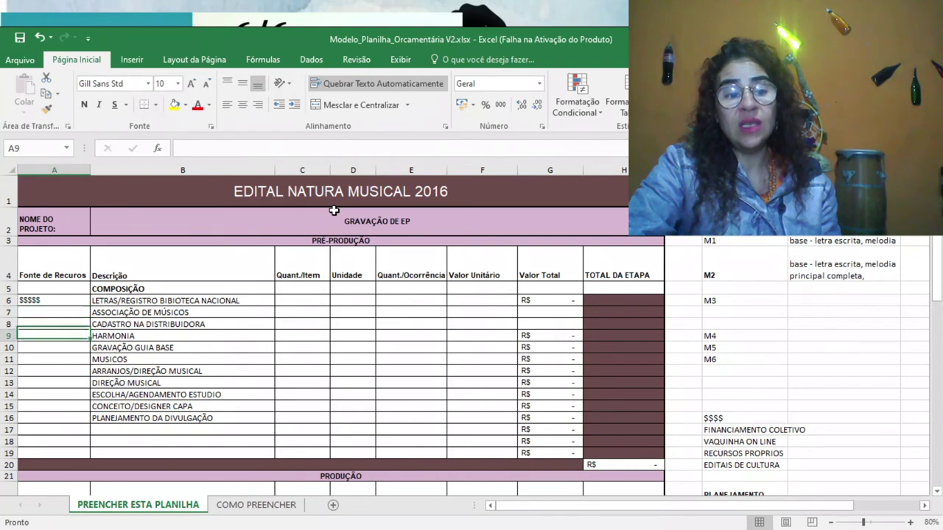
key(Down)
key(Down)
key(Down)
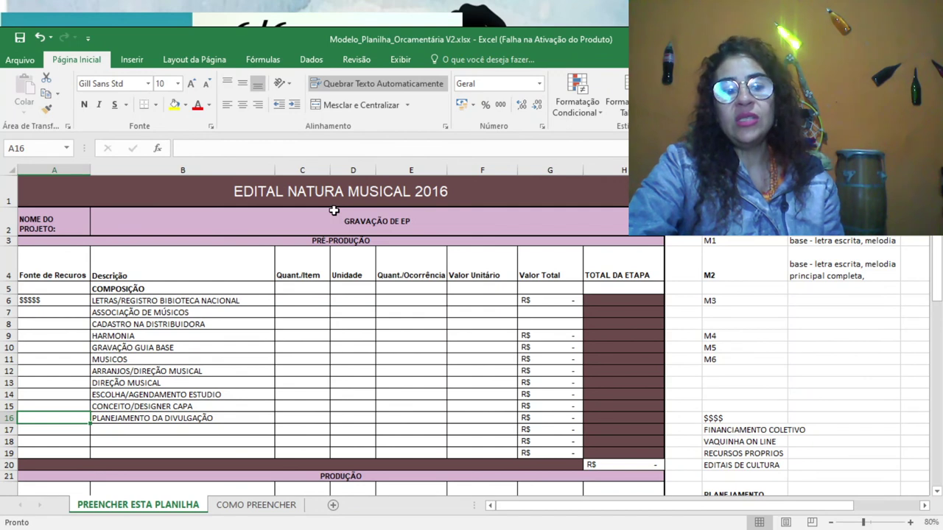
key(Up)
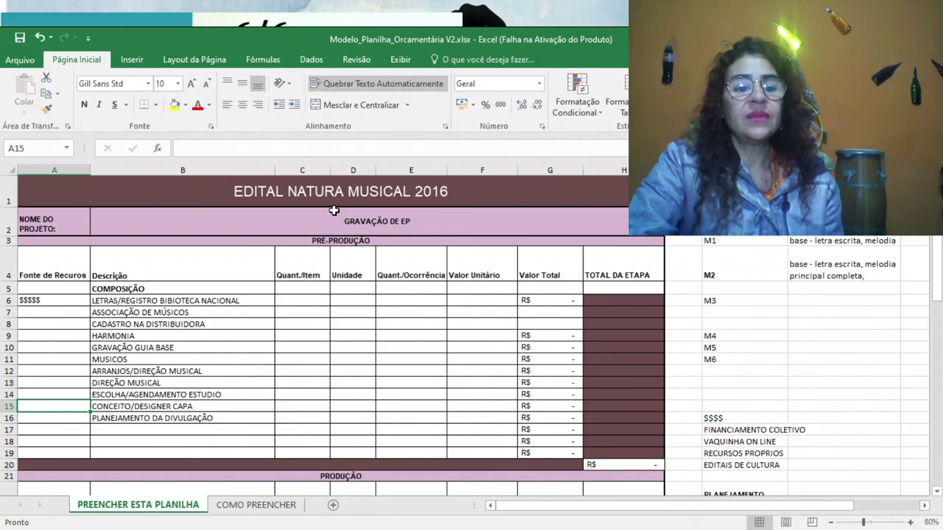
Step: Move on to the PRODUÇÃO stage and review its funding source cells down to REGISTRO GRAVAÇÃO
key(Down)
key(Down)
key(Down)
key(Down)
key(Down)
key(Down)
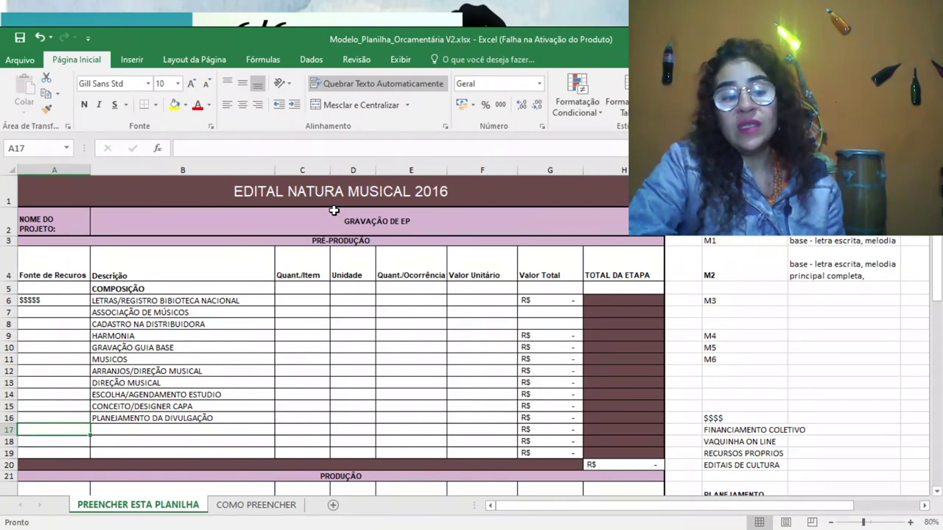
key(Down)
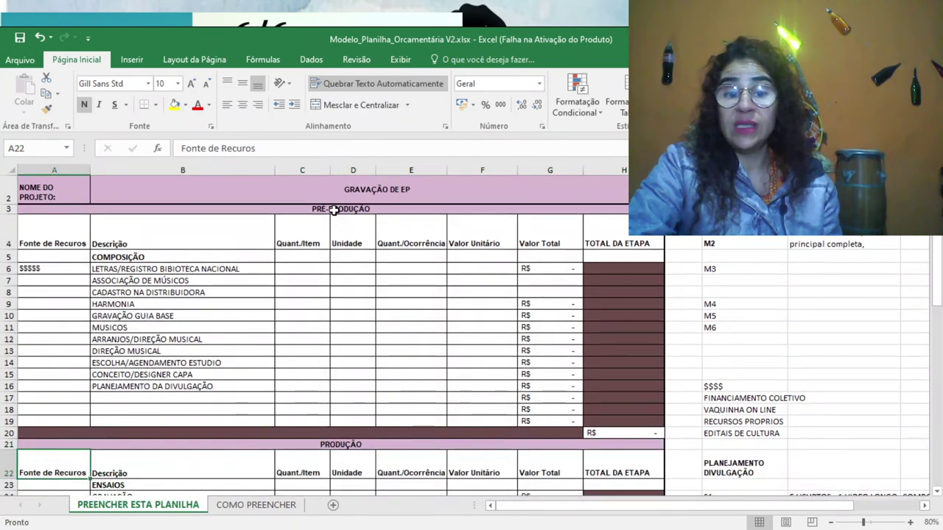
key(Down)
key(Down)
key(Down)
key(Down)
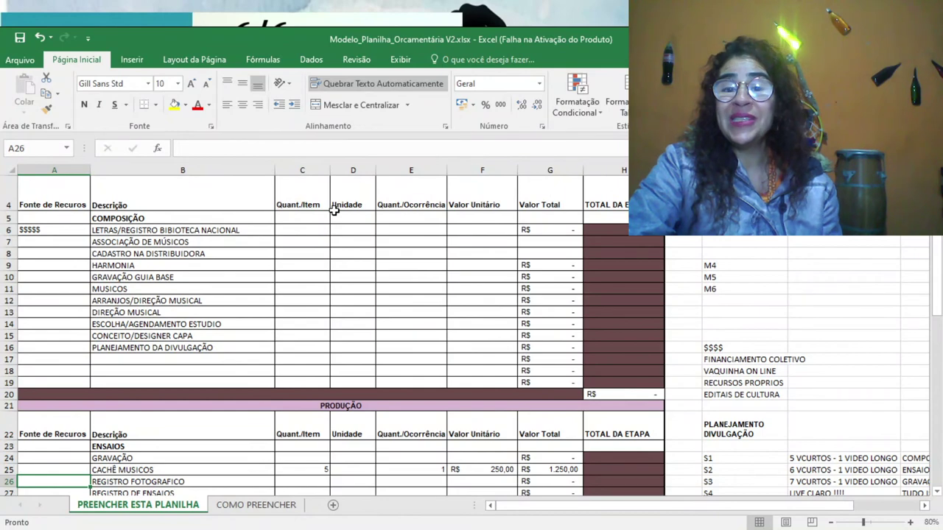
key(Down)
key(Down)
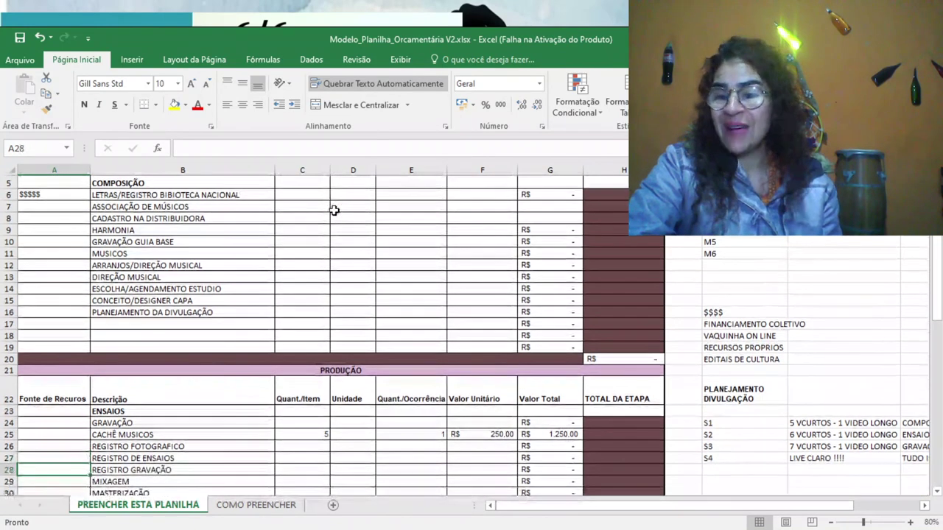
Step: Look through the remaining PRODUÇÃO rows down to the DIVULGAÇÃO heading
key(Down)
key(Down)
key(Down)
key(Down)
key(Down)
key(Down)
key(Down)
key(Down)
key(Down)
key(Down)
key(Down)
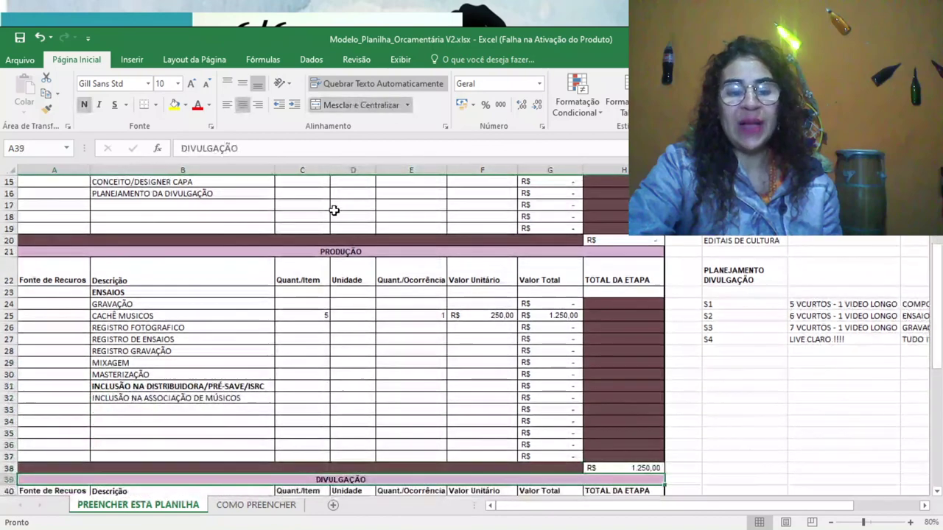
Step: Look through the DIVULGAÇÃO and ADMINISTRATIVO stages down to the TOTAL DO PROJETO heading
key(Down)
key(Down)
key(Down)
key(Down)
key(Down)
key(Down)
key(Down)
key(Down)
key(Down)
key(Down)
key(Down)
key(Down)
key(Down)
key(Down)
key(Down)
key(Down)
key(Down)
key(Down)
key(Down)
key(Down)
key(Down)
key(Down)
key(Down)
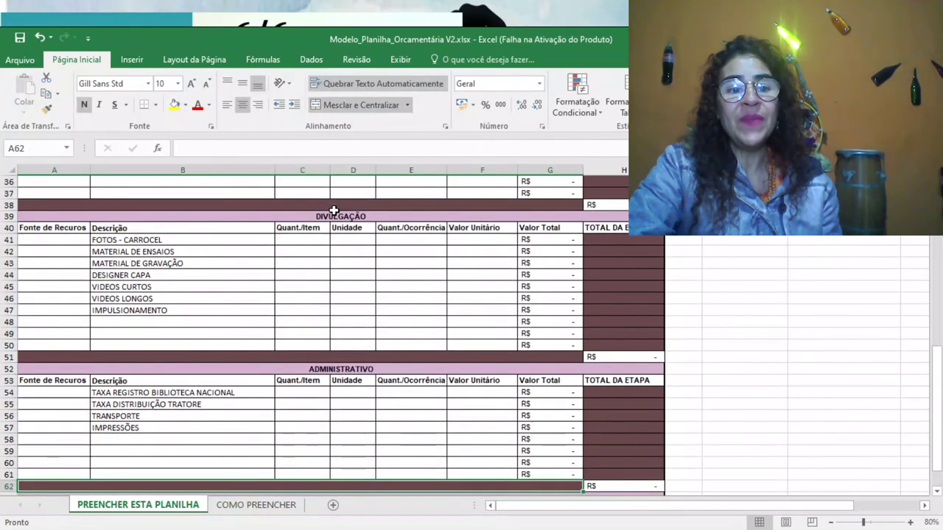
key(Down)
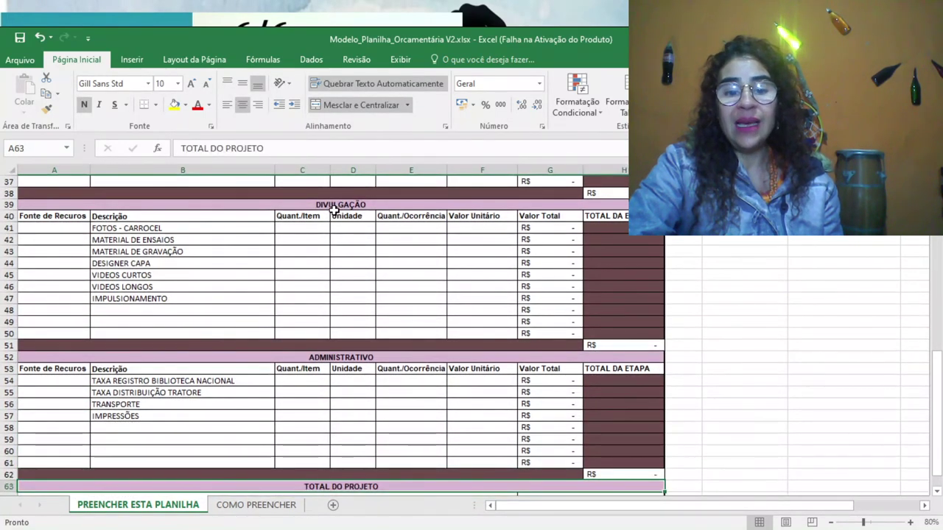
Step: Examine the ADMINISTRATIVO items one by one from TAXA REGISTRO BIBLIOTECA NACIONAL to IMPRESSÕES
key(Up)
key(Up)
key(Up)
key(Up)
key(Up)
key(Up)
key(Up)
key(Up)
key(Up)
key(Right)
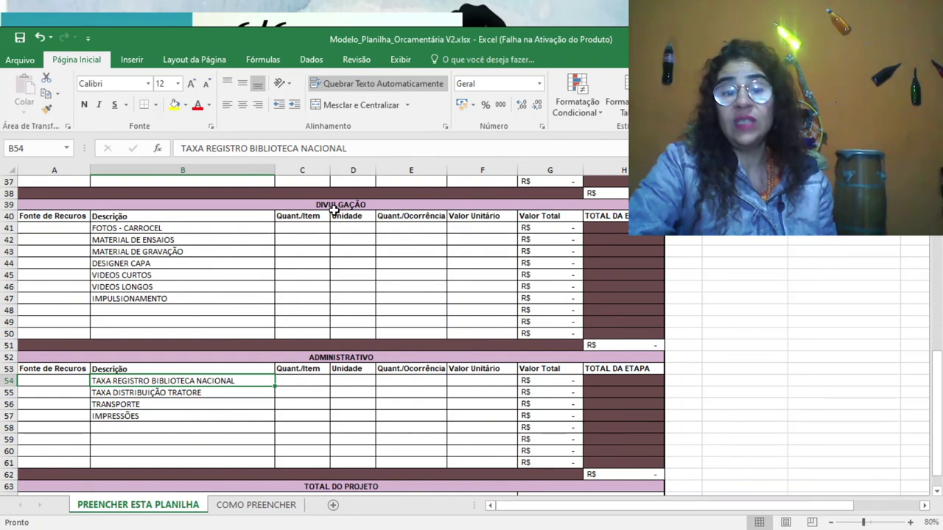
key(Down)
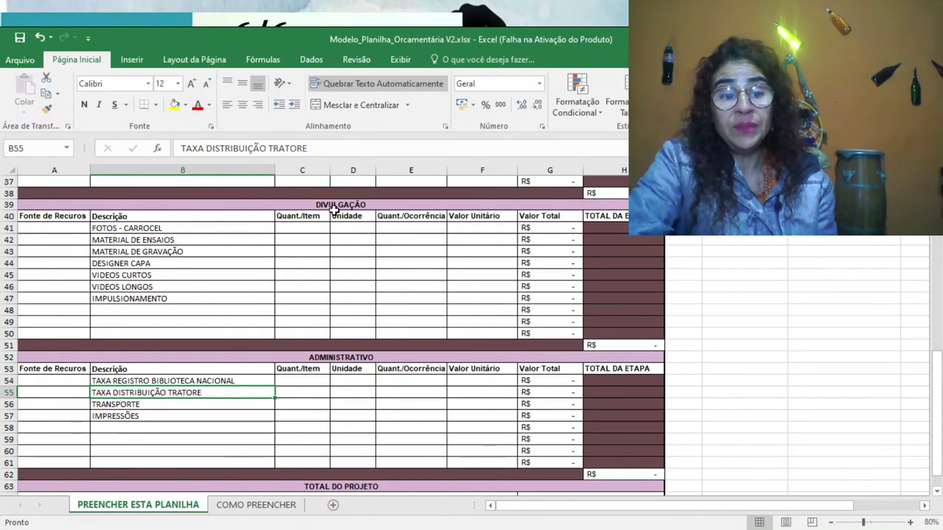
key(Down)
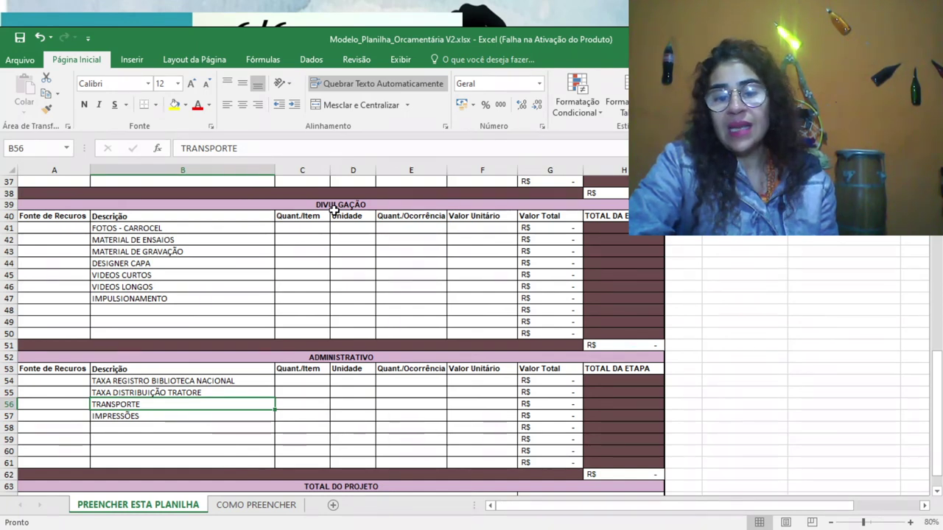
key(Down)
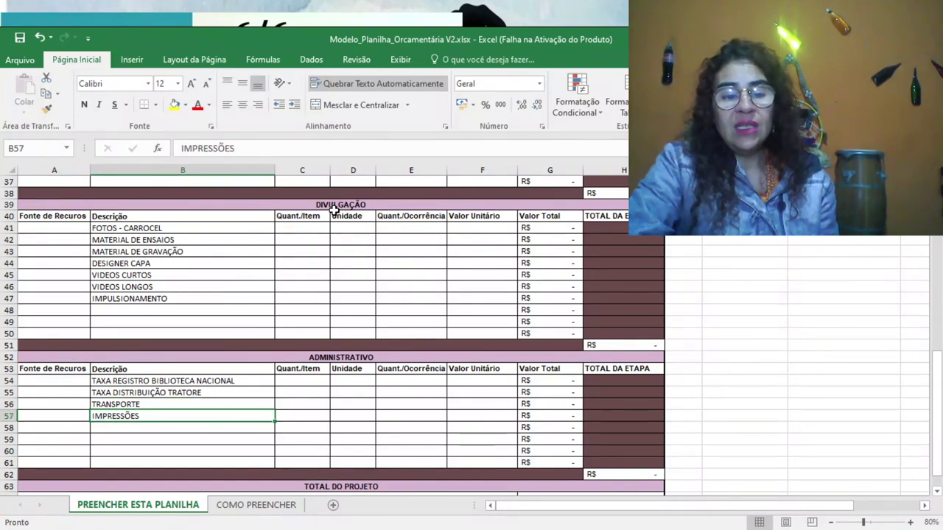
key(Down)
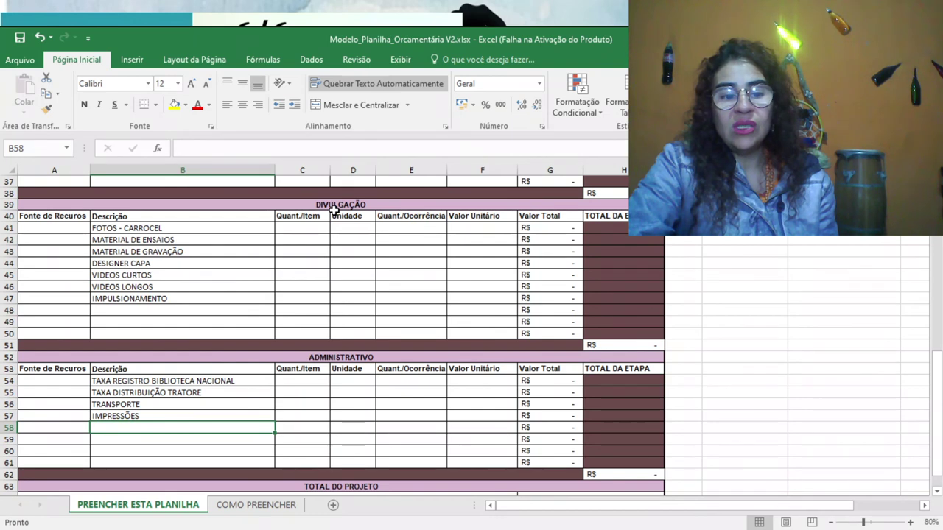
key(Up)
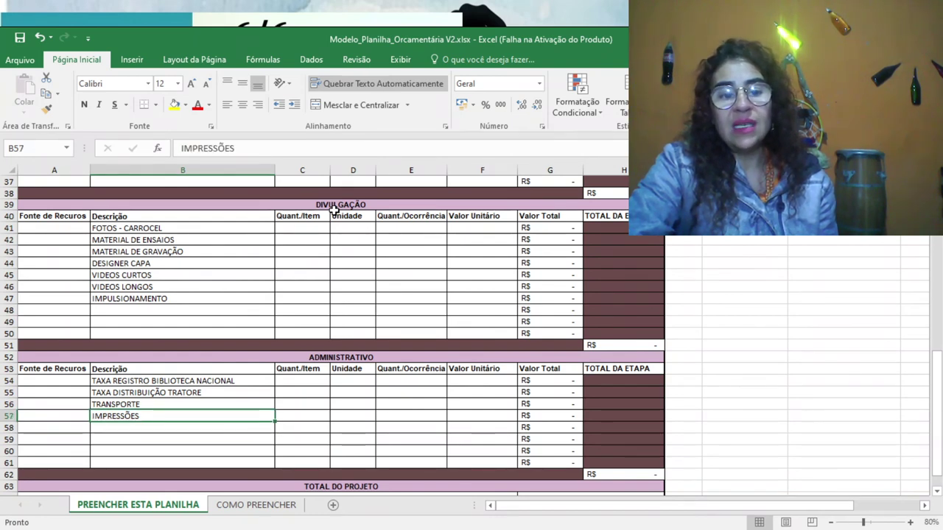
Step: Go back up from IMPRESSÕES through the ADMINISTRATIVO items to the DIVULGAÇÃO items above IMPULSIONAMENTO
key(Up)
key(Up)
key(Up)
key(Up)
key(Up)
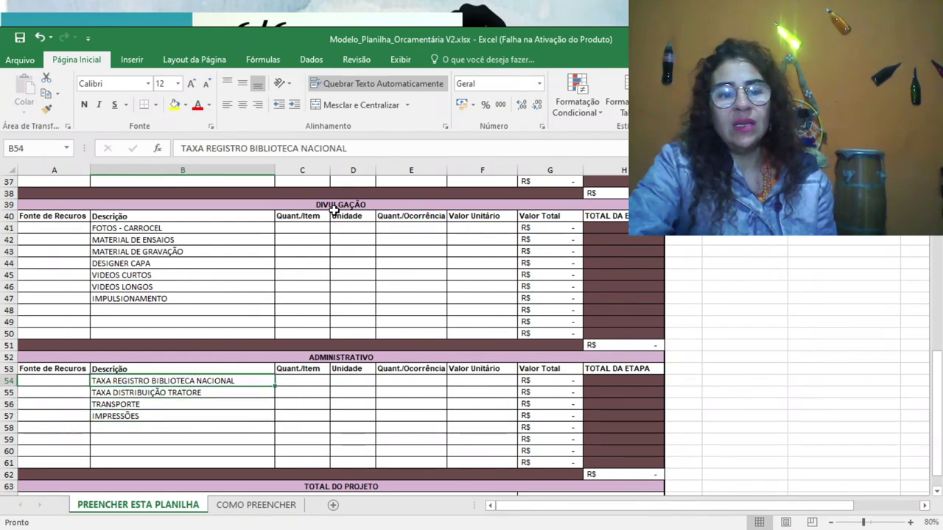
key(Up)
key(Up)
key(Up)
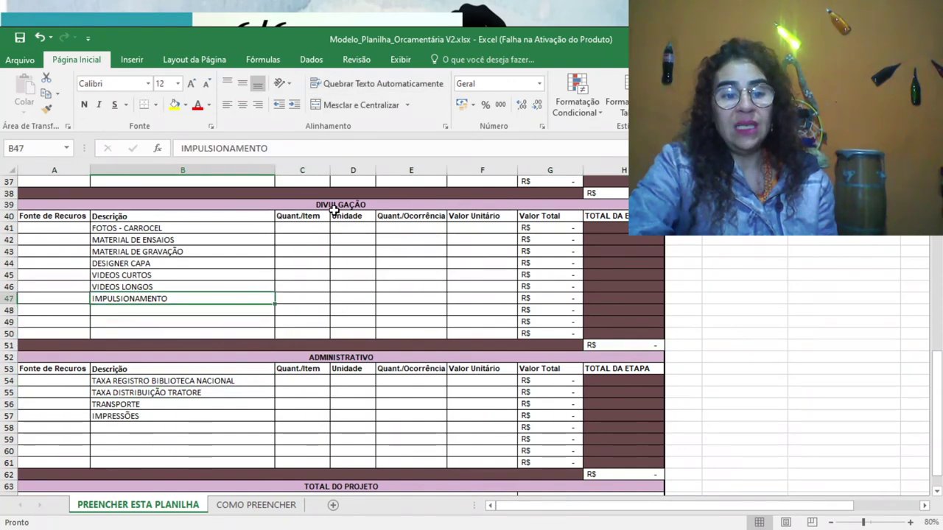
key(Up)
key(Up)
key(Up)
key(Up)
key(Up)
key(Up)
Step: Return to the ADMINISTRATIVO stage and go through its items to the empty row below IMPRESSÕES
key(Down)
key(Down)
key(Down)
key(Down)
key(Down)
key(Down)
key(Down)
key(Down)
key(Down)
key(Down)
key(Down)
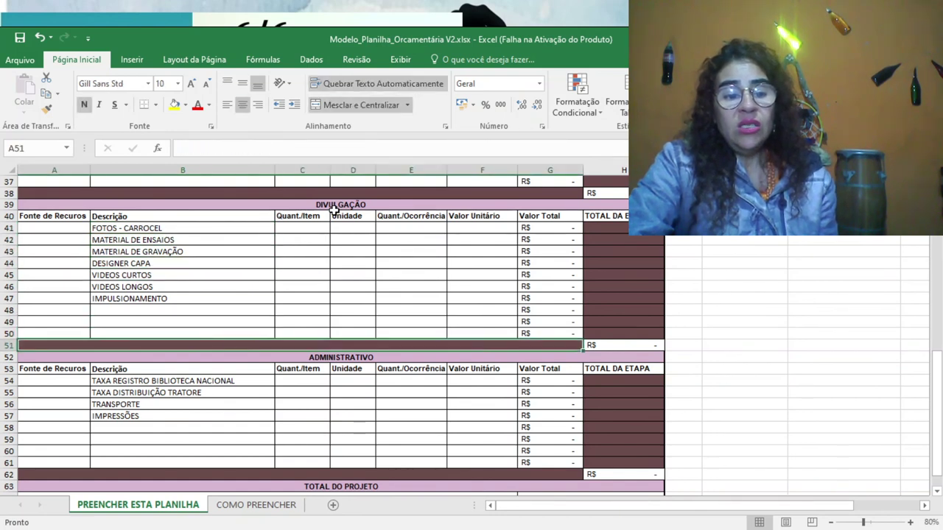
key(Down)
key(Down)
key(Down)
key(Down)
key(Down)
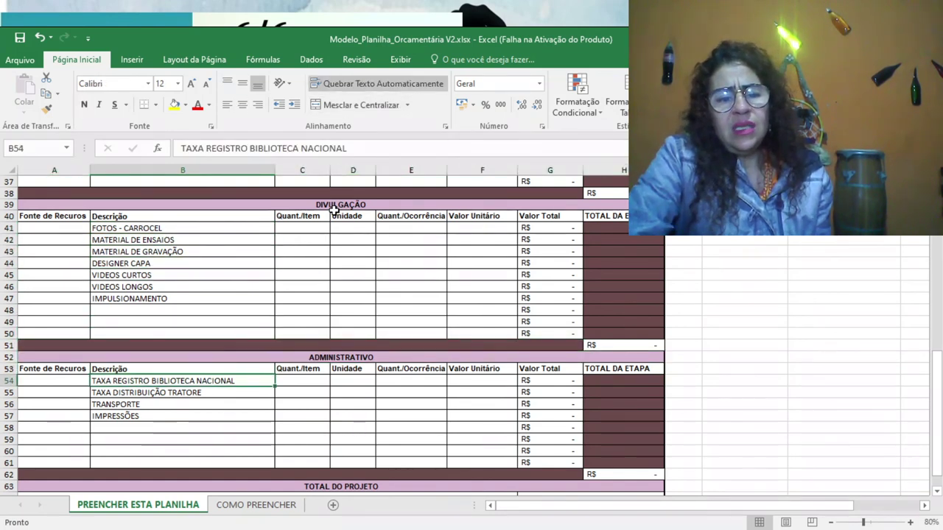
key(Down)
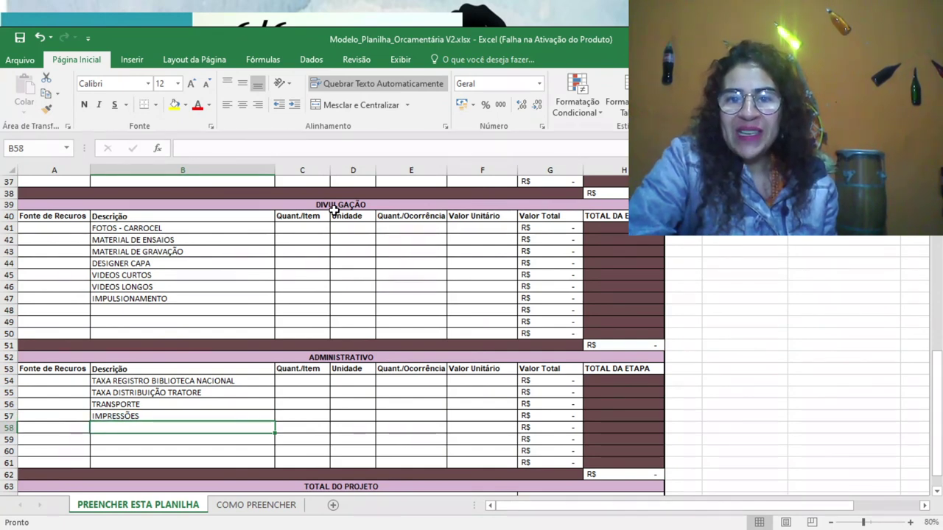
Step: Go back up from the empty ADMINISTRATIVO row through the DIVULGAÇÃO, PRODUÇÃO and PRÉ-PRODUÇÃO stages to the EDITAL NATURA MUSICAL 2016 title
key(Up)
key(Up)
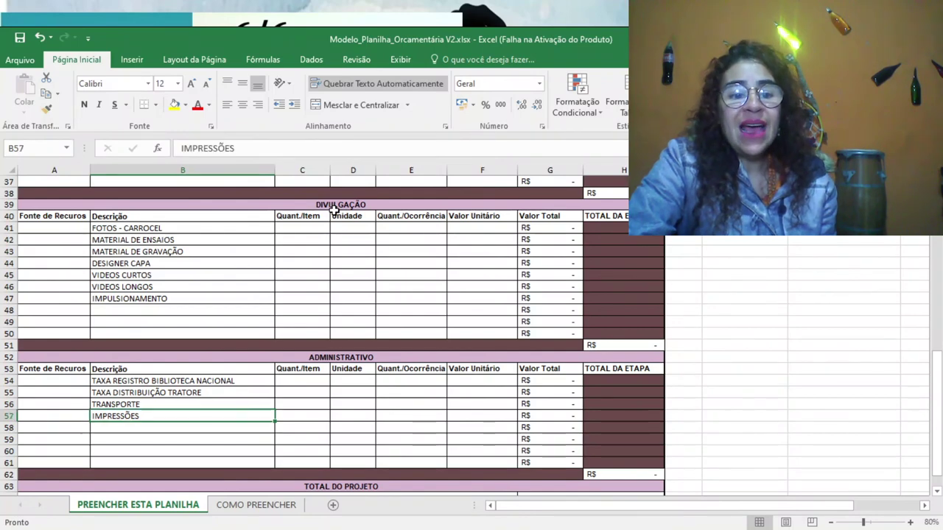
key(Up)
key(Up)
key(Up)
key(Up)
key(Up)
key(Up)
key(Up)
key(Up)
key(Up)
key(Up)
key(Up)
key(Up)
key(Up)
key(Up)
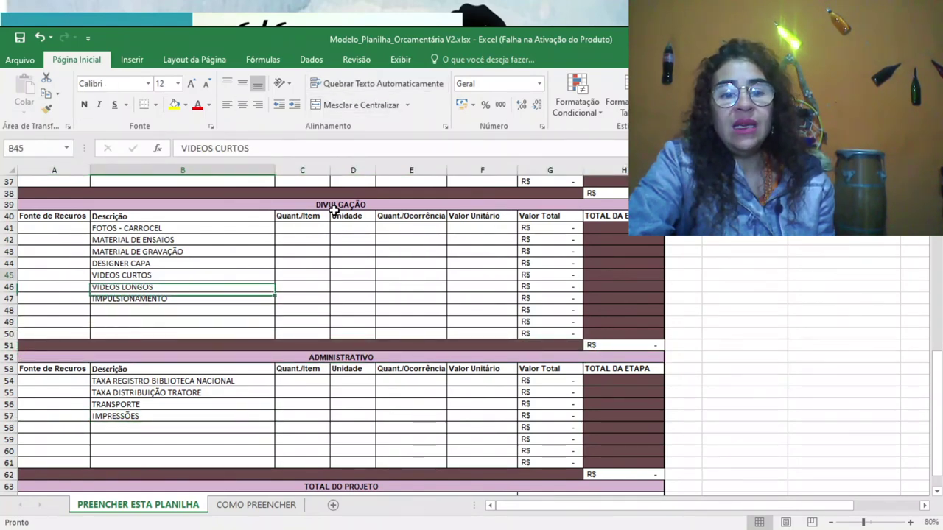
key(Up)
key(Up)
key(Up)
key(Up)
key(Up)
key(Up)
key(Up)
key(Up)
key(Up)
key(Up)
key(Up)
key(Up)
key(Up)
key(Up)
key(Up)
key(Up)
key(Up)
key(Up)
key(Up)
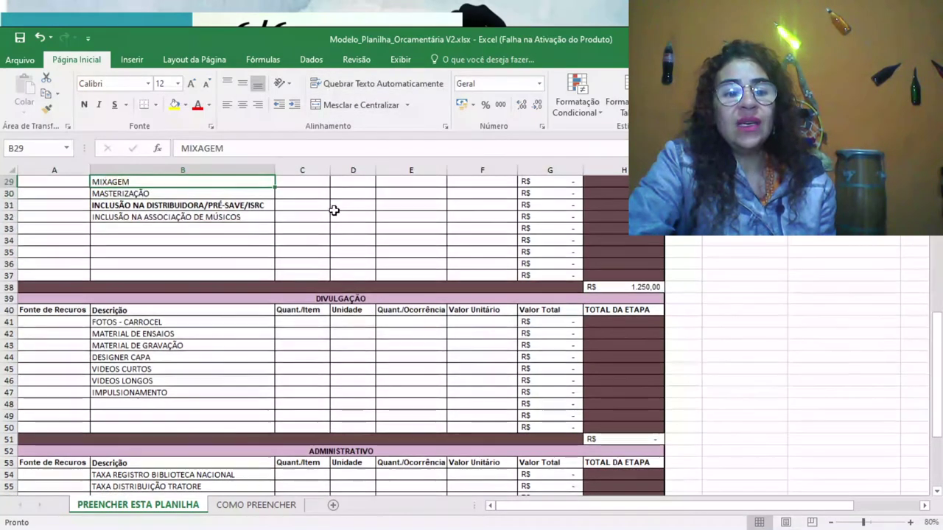
key(Up)
key(Up)
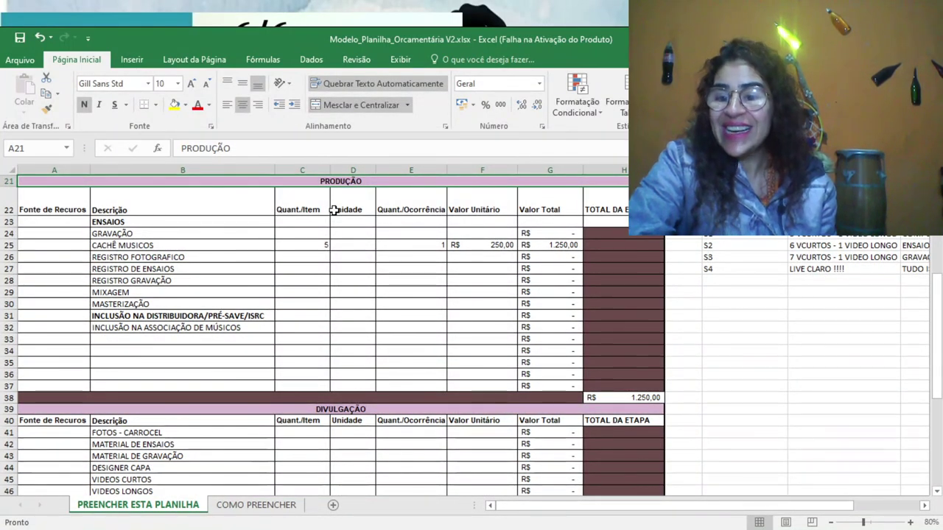
key(Up)
key(Up)
key(Up)
key(Up)
key(Up)
key(Up)
key(Up)
key(Up)
key(Up)
key(Up)
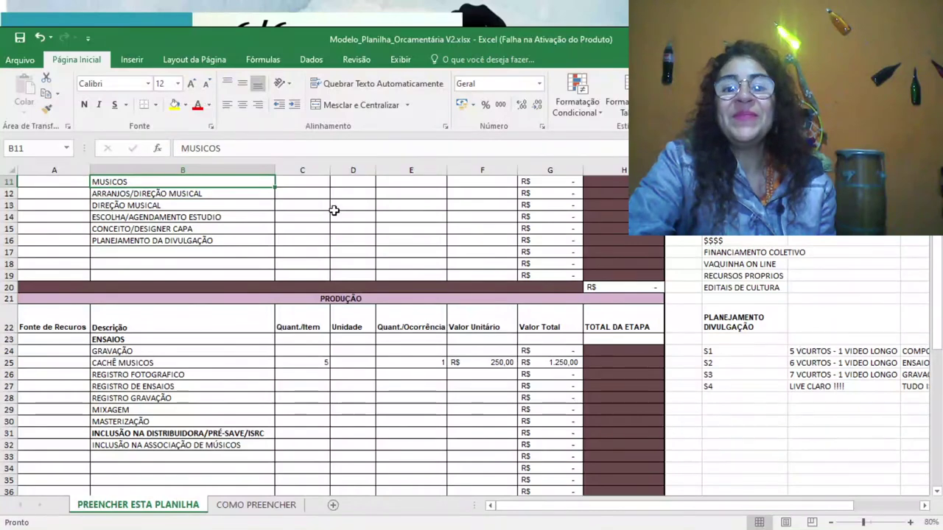
key(Up)
key(Up)
key(Up)
key(Up)
key(Up)
key(Up)
key(Up)
key(Up)
key(Up)
key(Up)
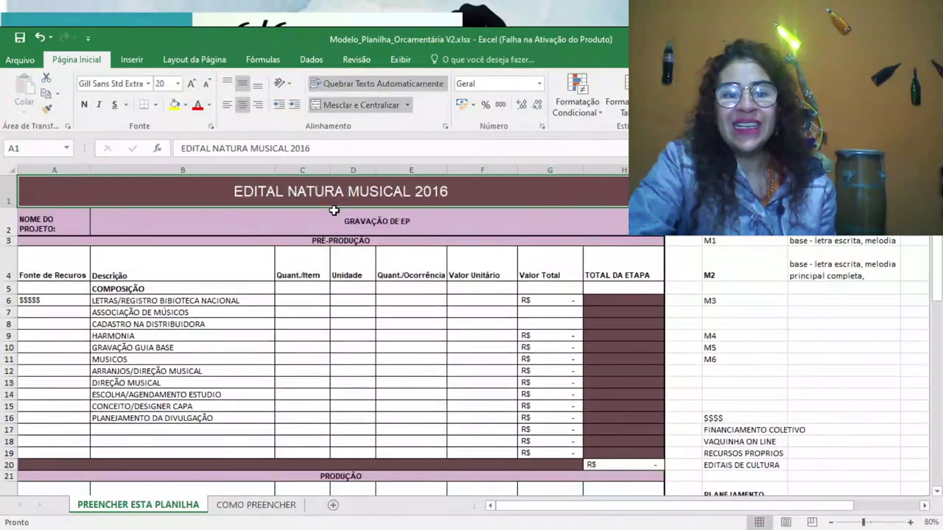